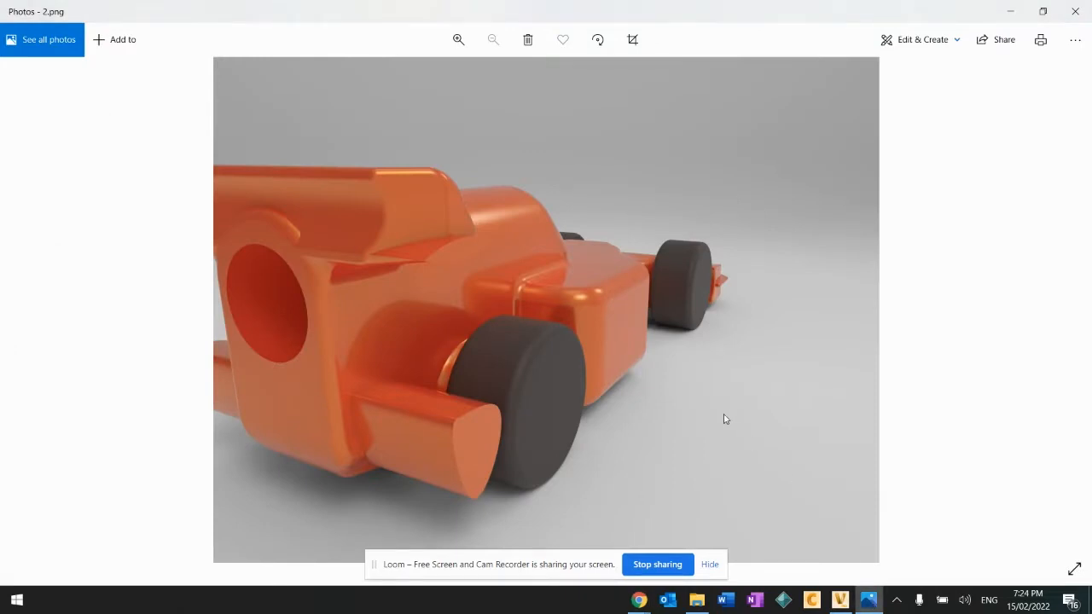
# View the example car render 1.png and close the image viewer
pyautogui.press('Left')
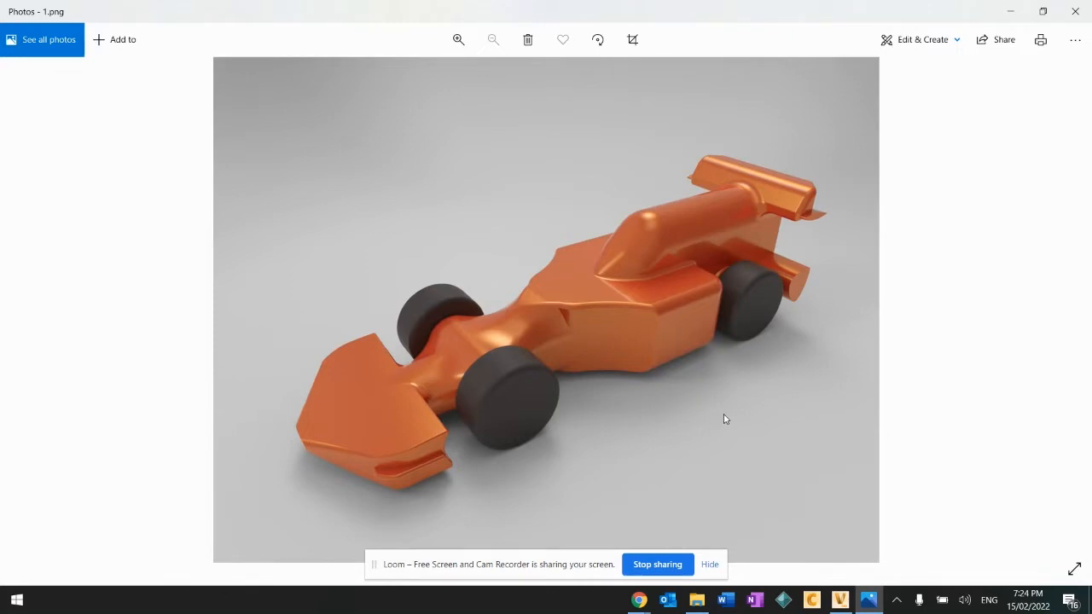
pyautogui.click(1075, 11)
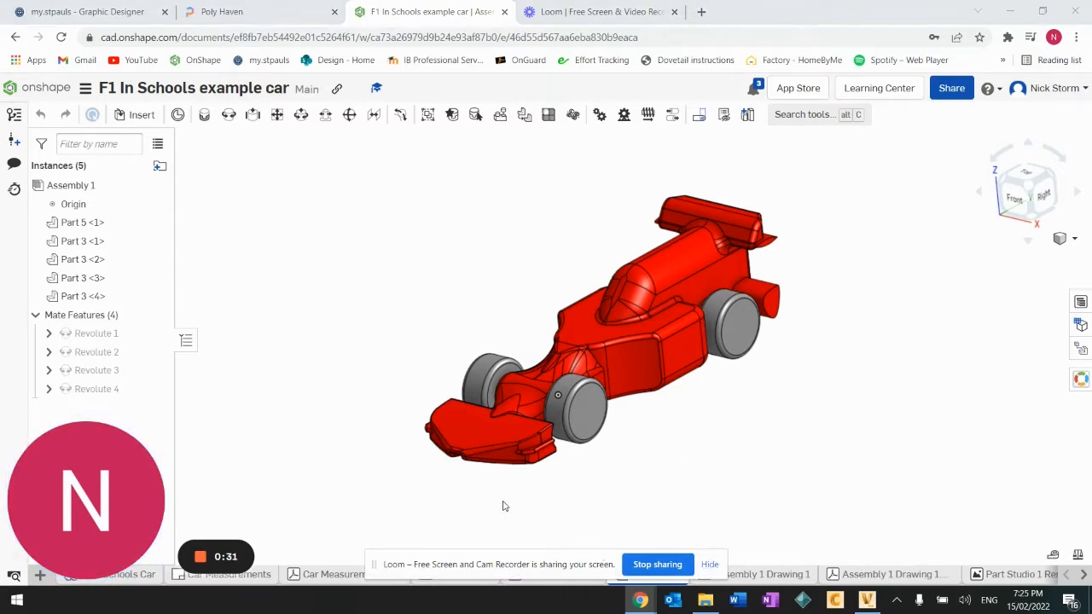
# Open the export settings for Assembly 1 of the F1 car and choose the STEP format
pyautogui.moveTo(553, 563); pyautogui.dragTo(237, 391)
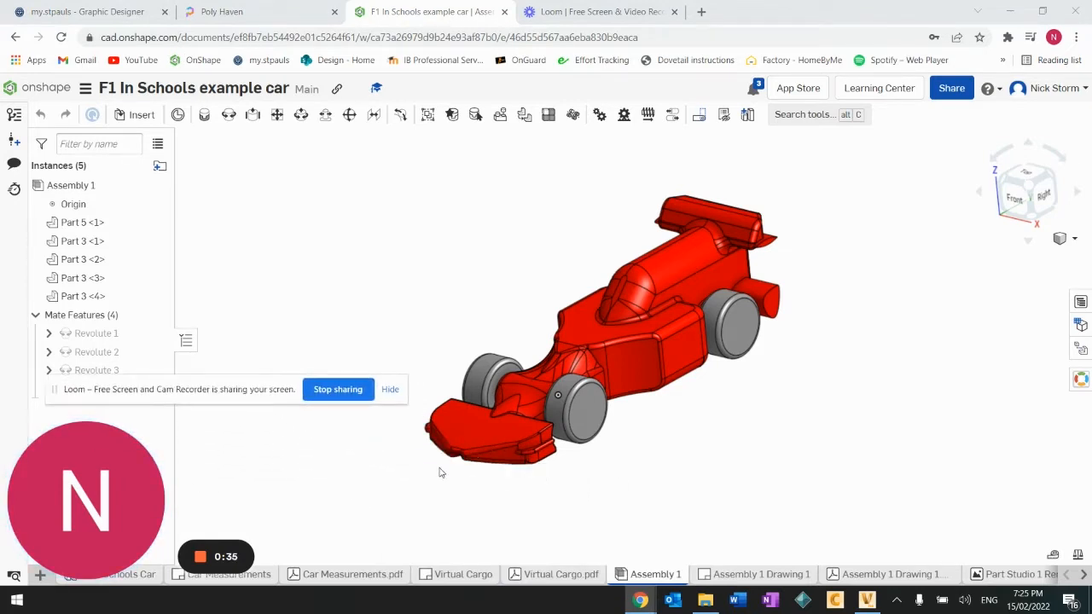
pyautogui.moveTo(256, 389); pyautogui.dragTo(191, 535)
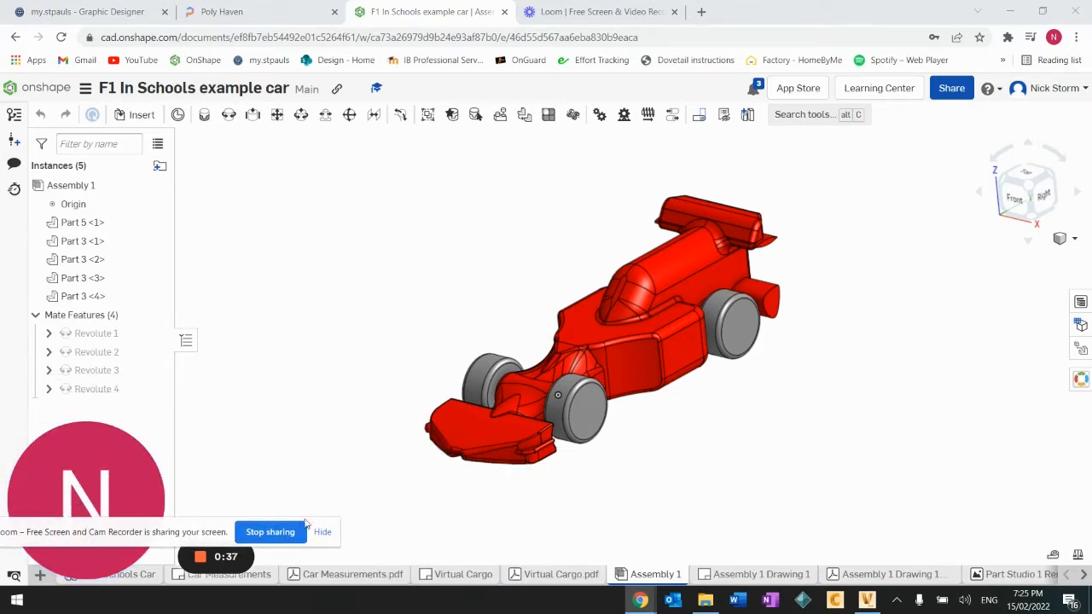
pyautogui.moveTo(659, 581)
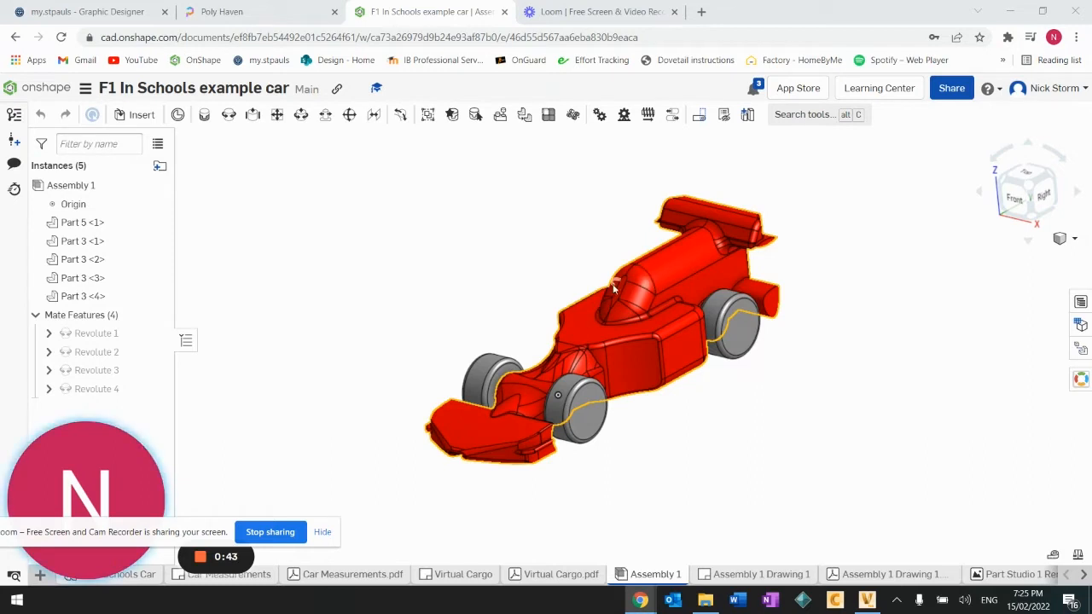
pyautogui.rightClick(646, 574)
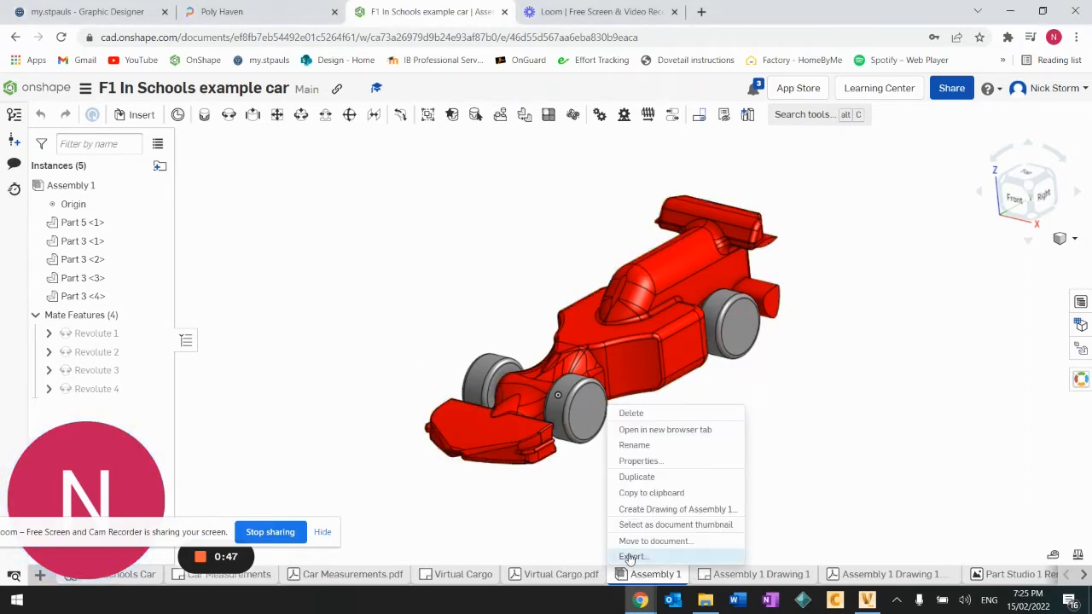
pyautogui.click(631, 556)
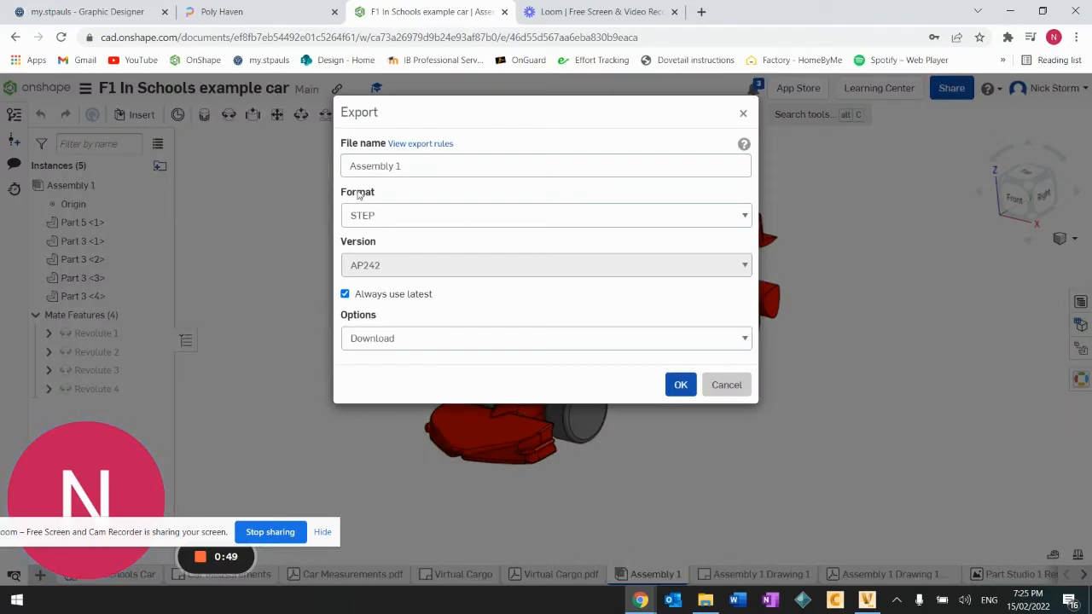
pyautogui.click(391, 216)
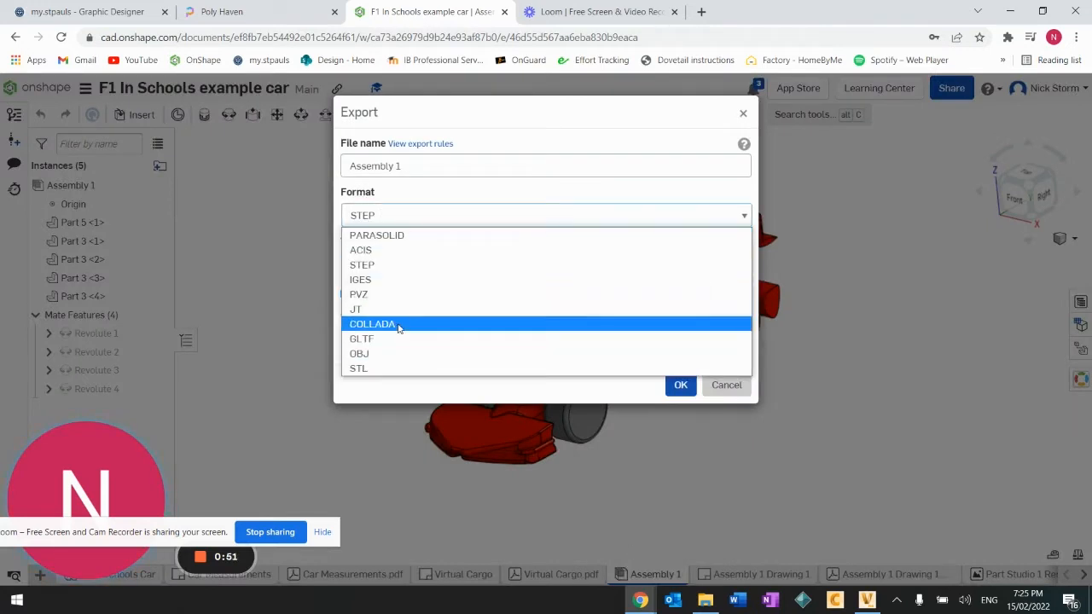
pyautogui.click(381, 267)
# Name the export file F1 Car and start the export as a download
pyautogui.click(420, 171)
pyautogui.press('BackSpace')
pyautogui.press('BackSpace')
pyautogui.press('BackSpace')
pyautogui.press('BackSpace')
pyautogui.press('BackSpace')
pyautogui.press('BackSpace')
pyautogui.press('BackSpace')
pyautogui.press('BackSpace')
pyautogui.press('BackSpace')
pyautogui.press('BackSpace')
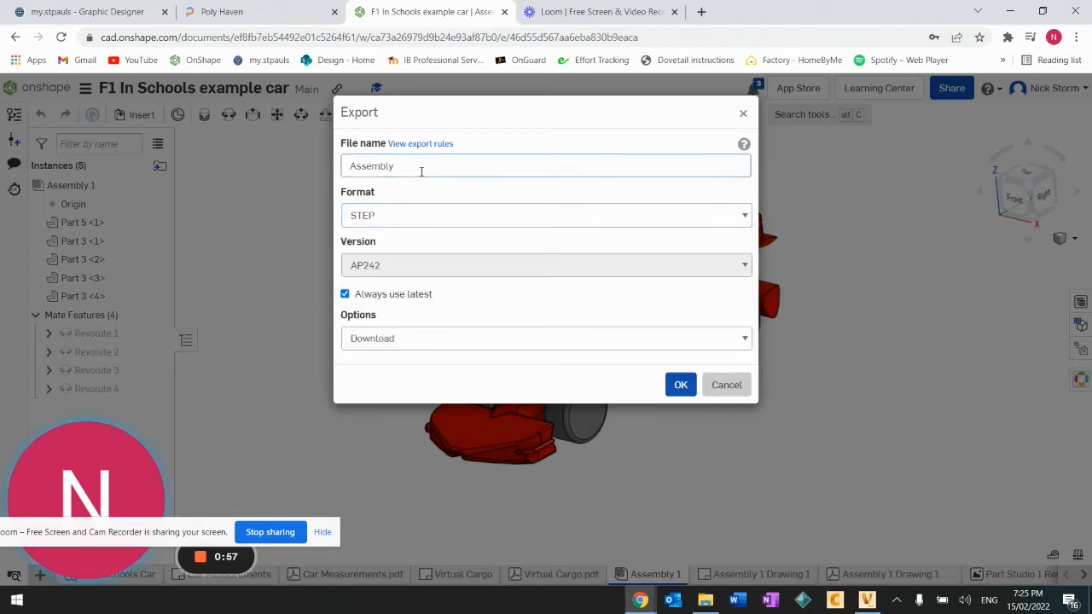
pyautogui.write('F1 Car')
pyautogui.click(680, 385)
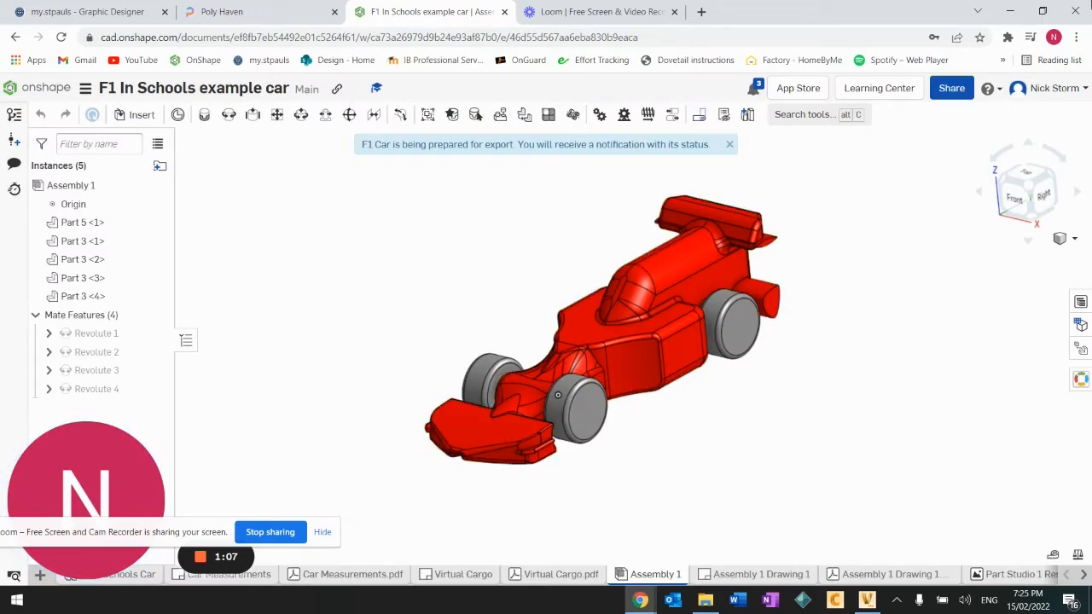
# Switch to VRED Professional, close the Renders folder window and display the Scenegraph
pyautogui.click(1008, 11)
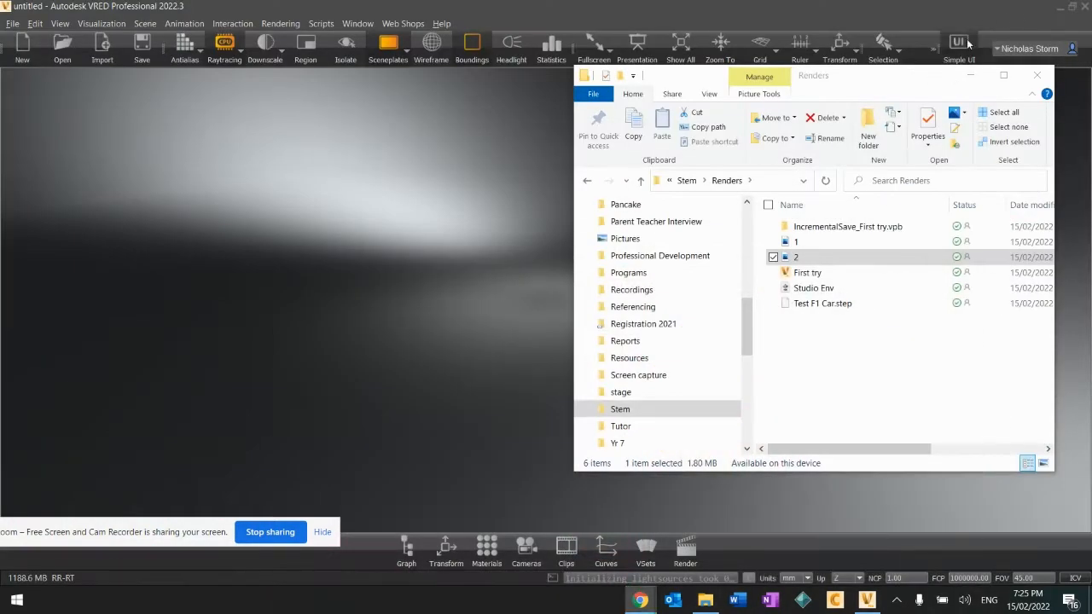
pyautogui.click(1044, 79)
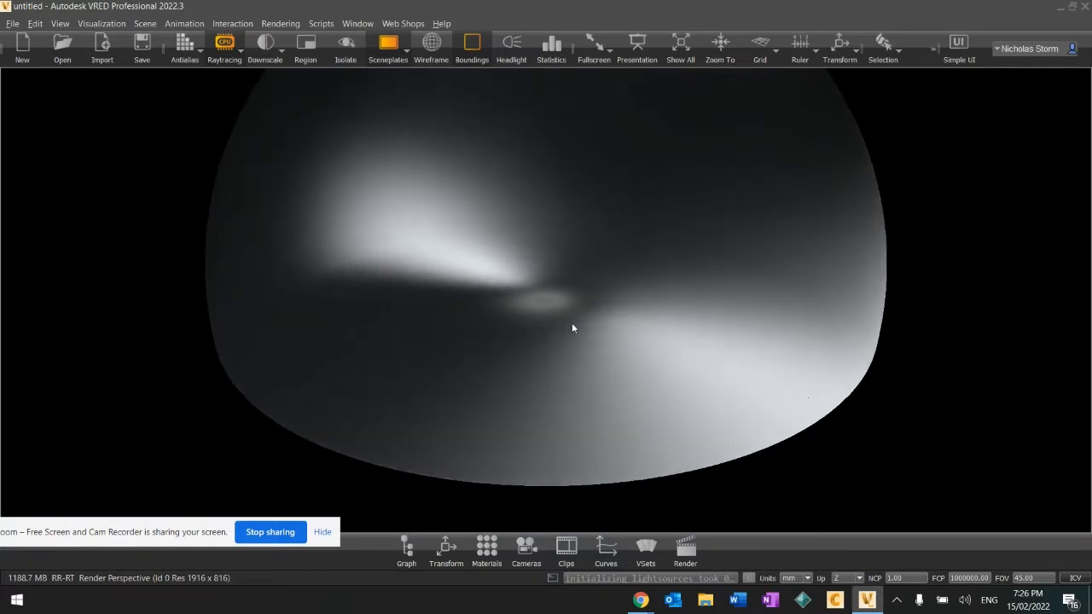
pyautogui.moveTo(572, 324); pyautogui.dragTo(487, 342)
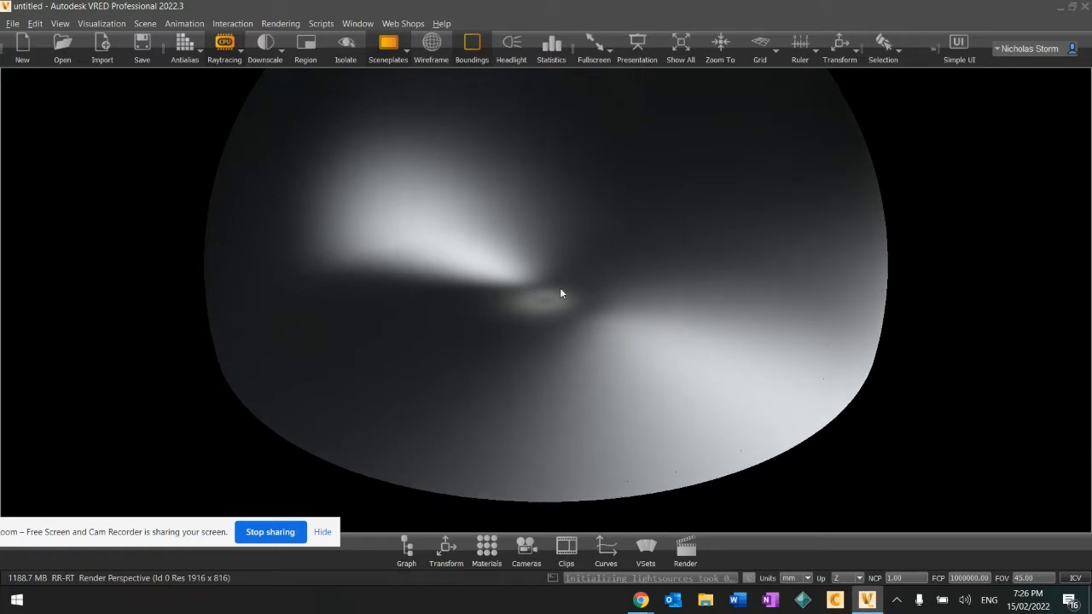
pyautogui.click(407, 550)
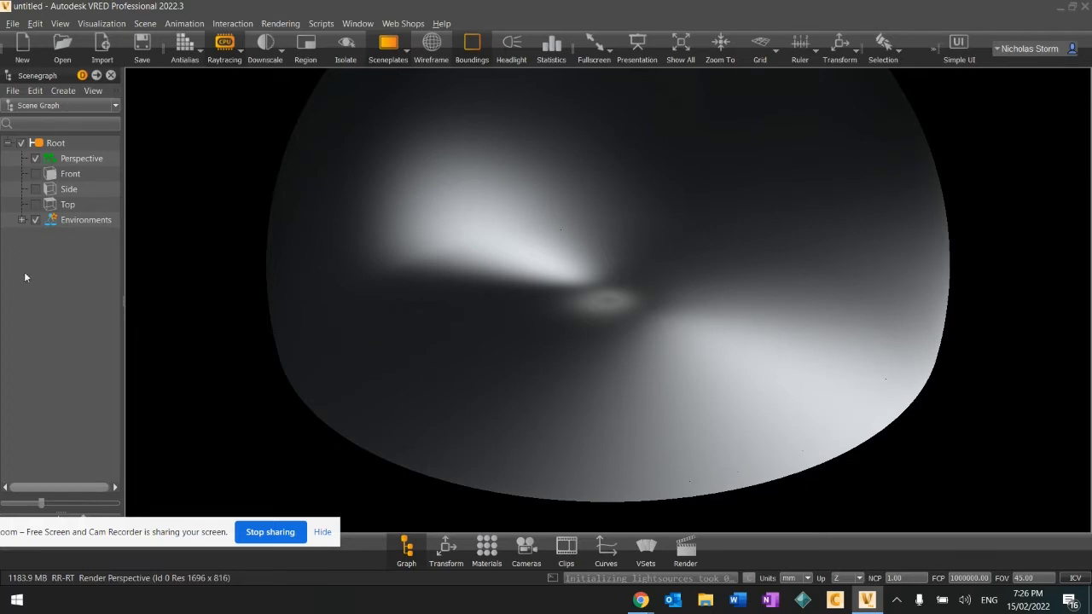
# Expand the Environments and Studio nodes in a widened Scenegraph, with the Material Editor closed
pyautogui.click(484, 550)
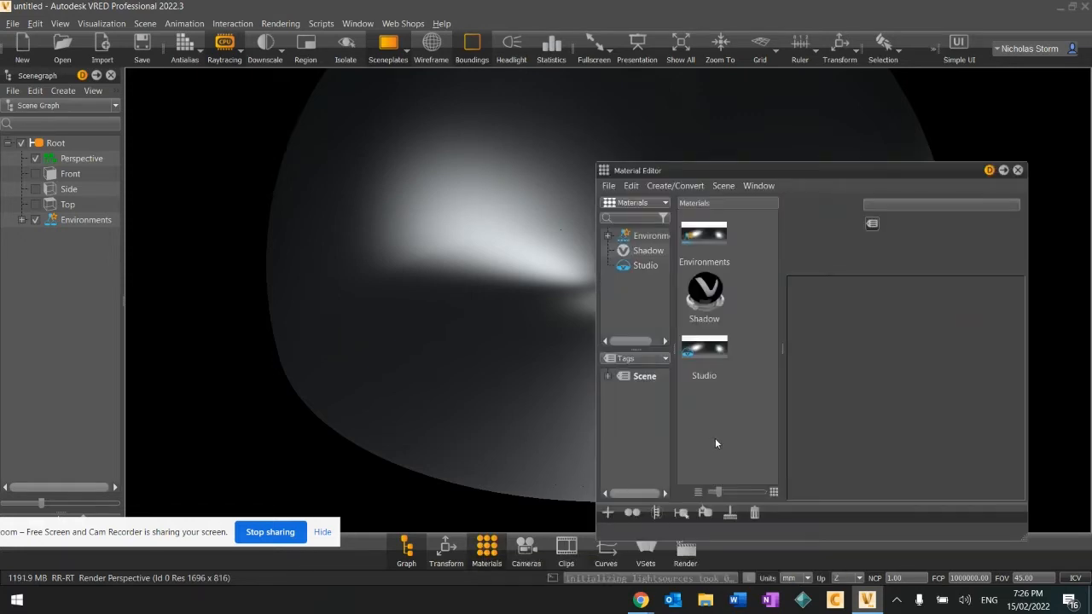
pyautogui.click(22, 220)
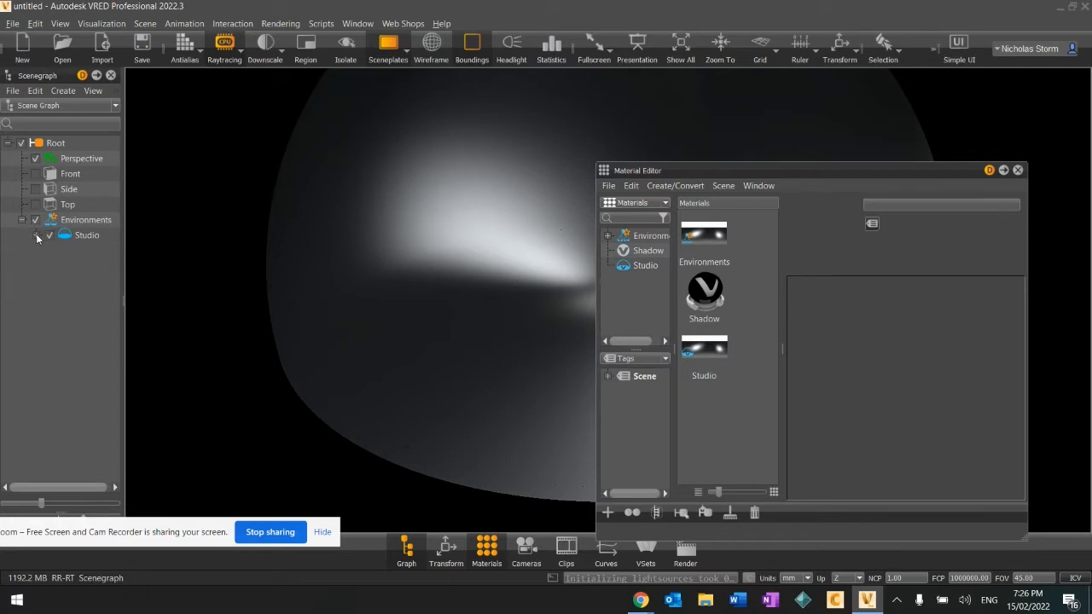
pyautogui.click(36, 236)
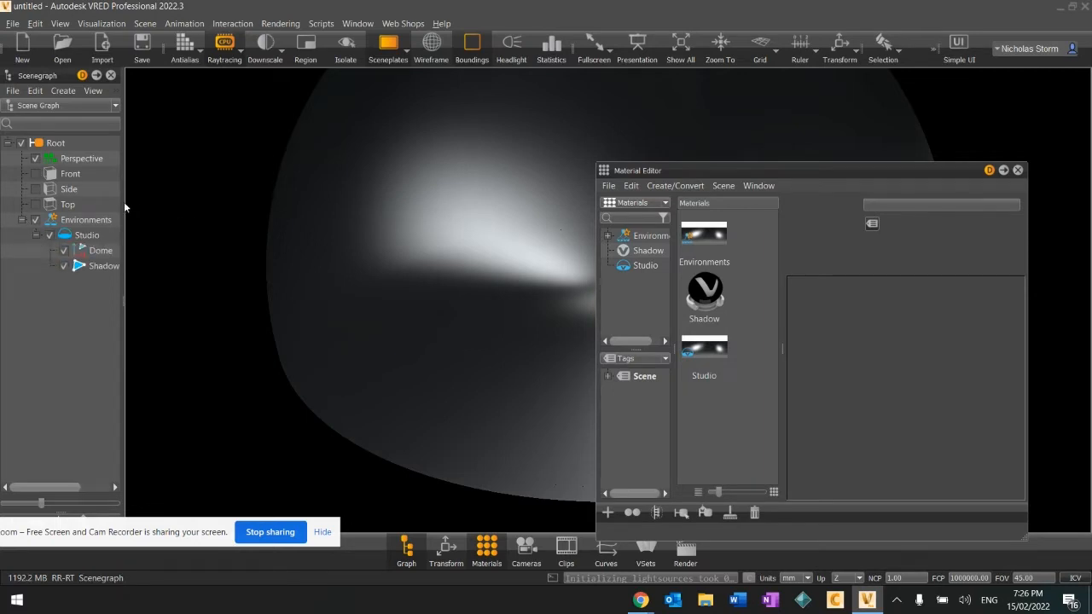
pyautogui.moveTo(124, 201); pyautogui.dragTo(169, 207)
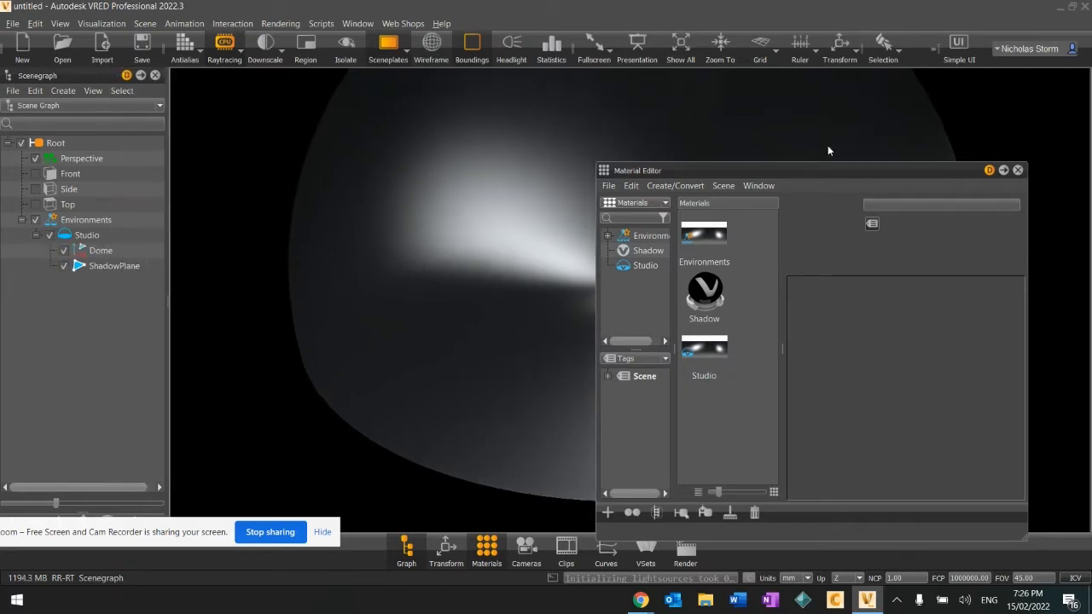
pyautogui.click(1017, 171)
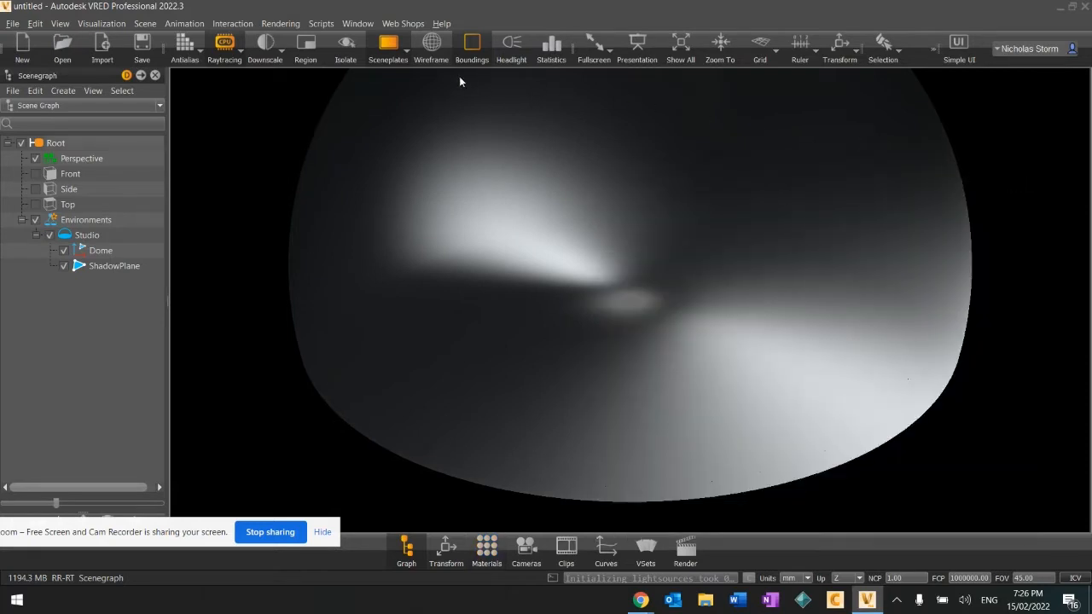
# Switch off sceneplates and inspect the Dome and ShadowPlane geometry with wireframe display on temporarily
pyautogui.click(387, 47)
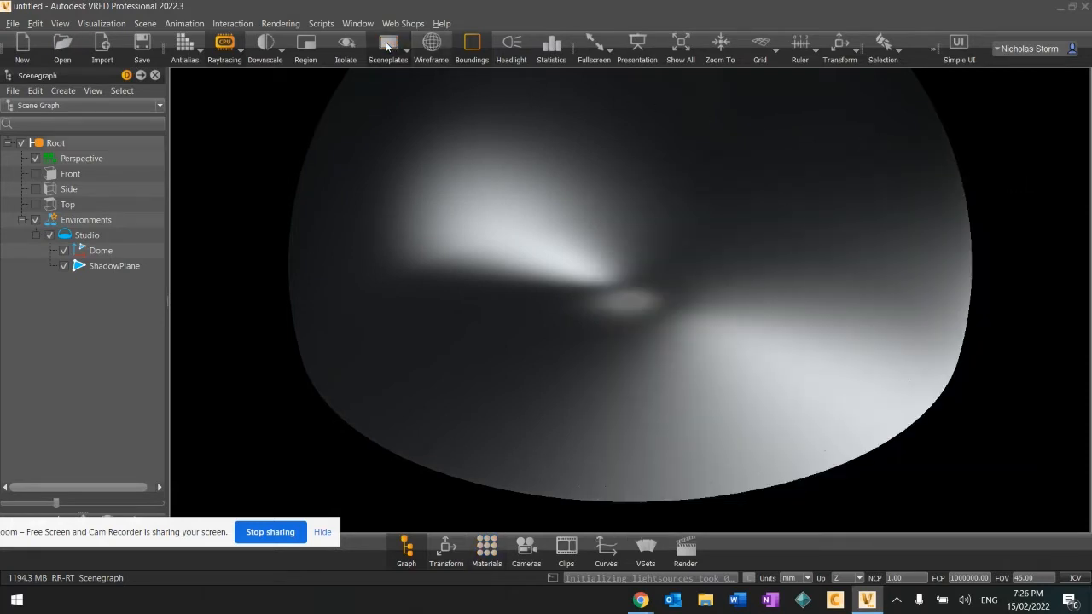
pyautogui.click(431, 45)
pyautogui.click(102, 251)
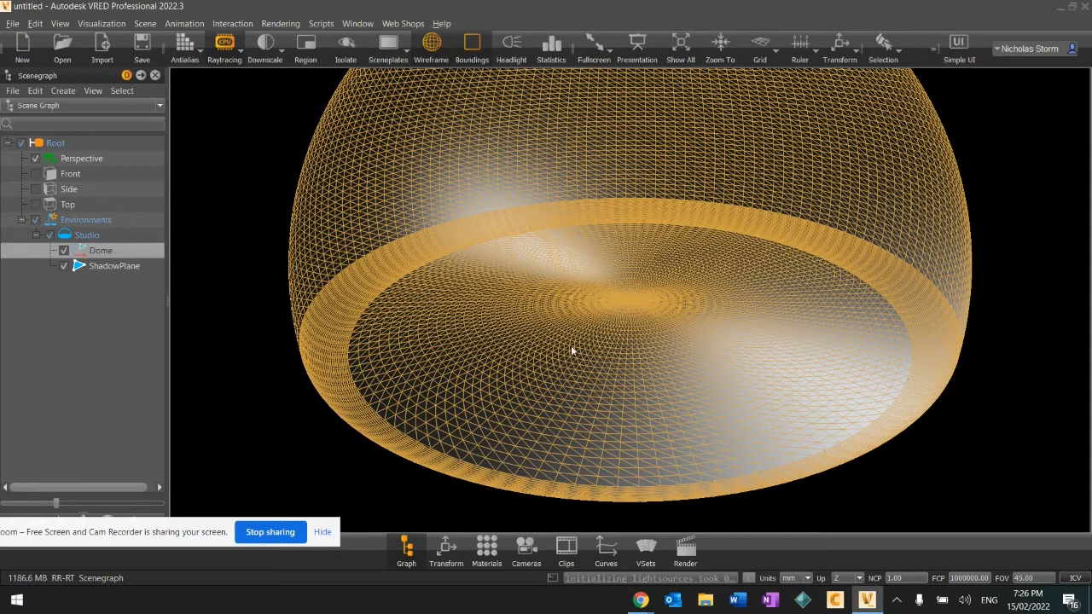
pyautogui.click(109, 266)
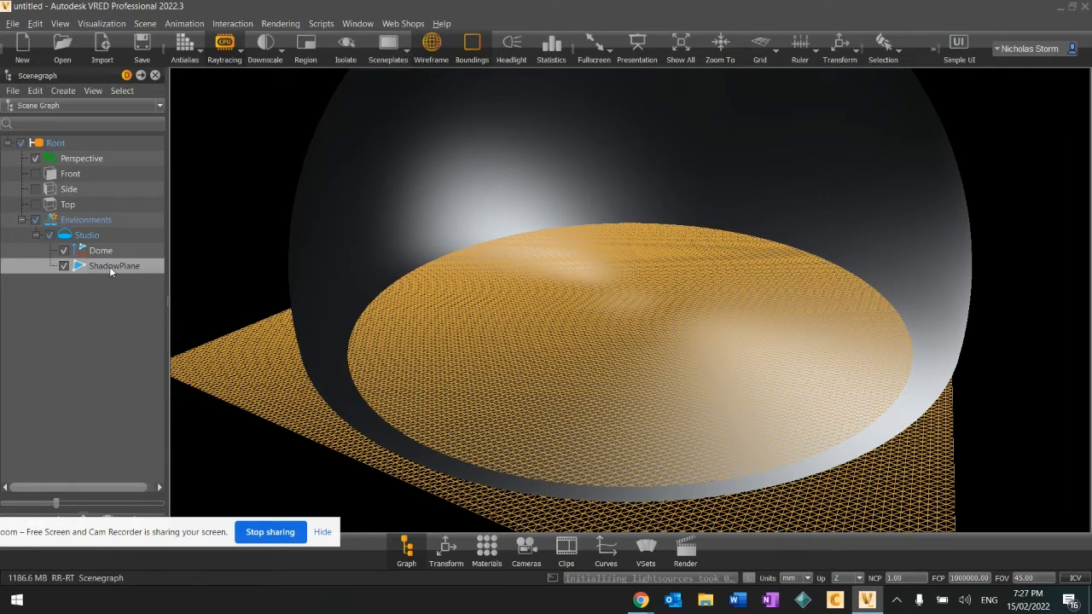
pyautogui.click(104, 251)
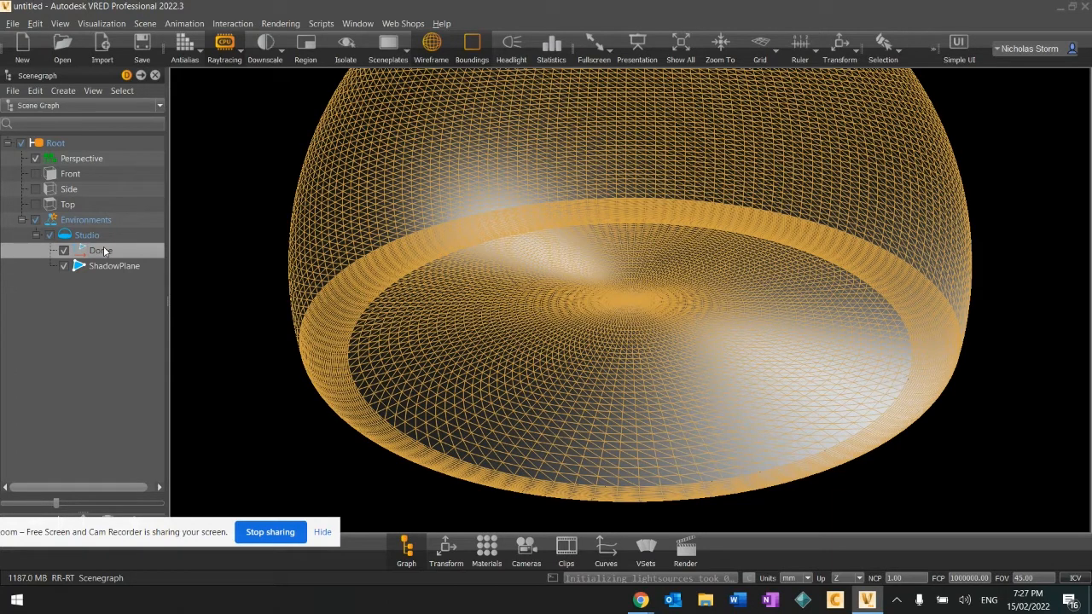
pyautogui.click(430, 48)
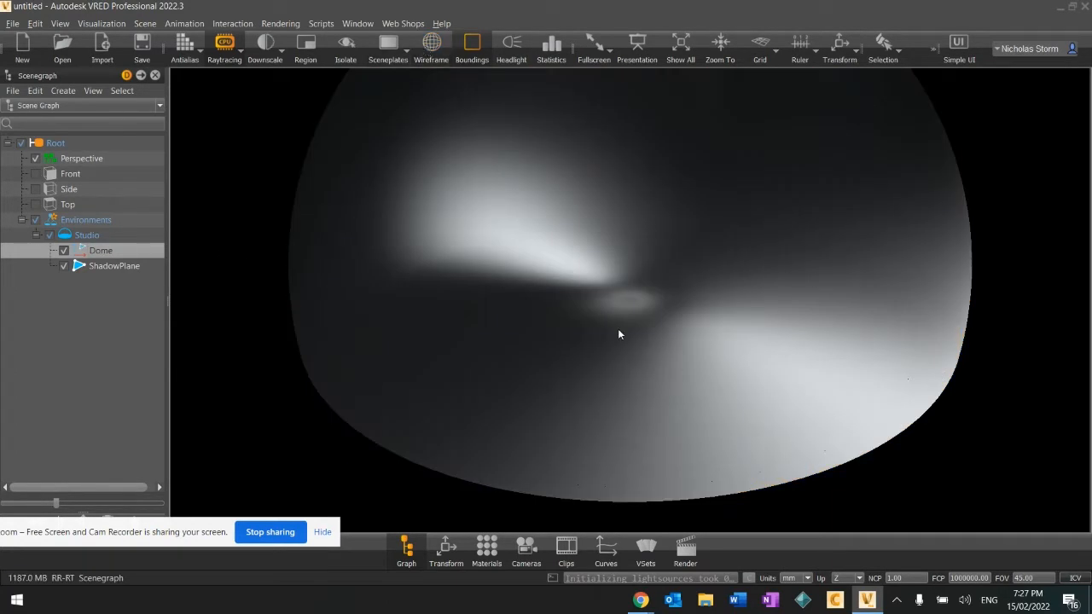
# Open the Material Editor and review the settings of the Shadow and Environments materials
pyautogui.click(493, 547)
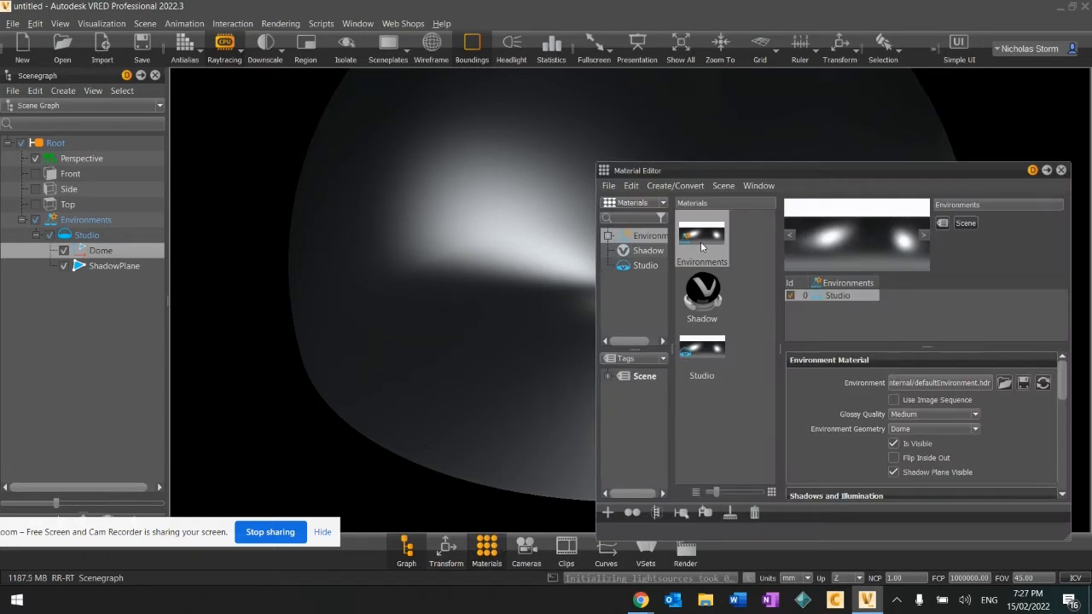
pyautogui.click(700, 290)
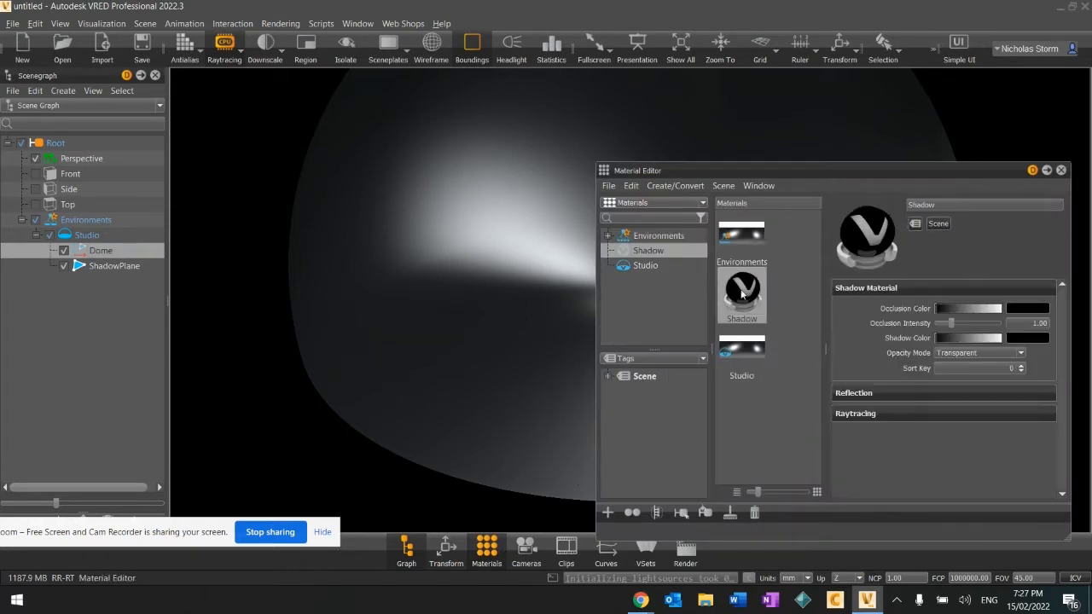
pyautogui.click(748, 241)
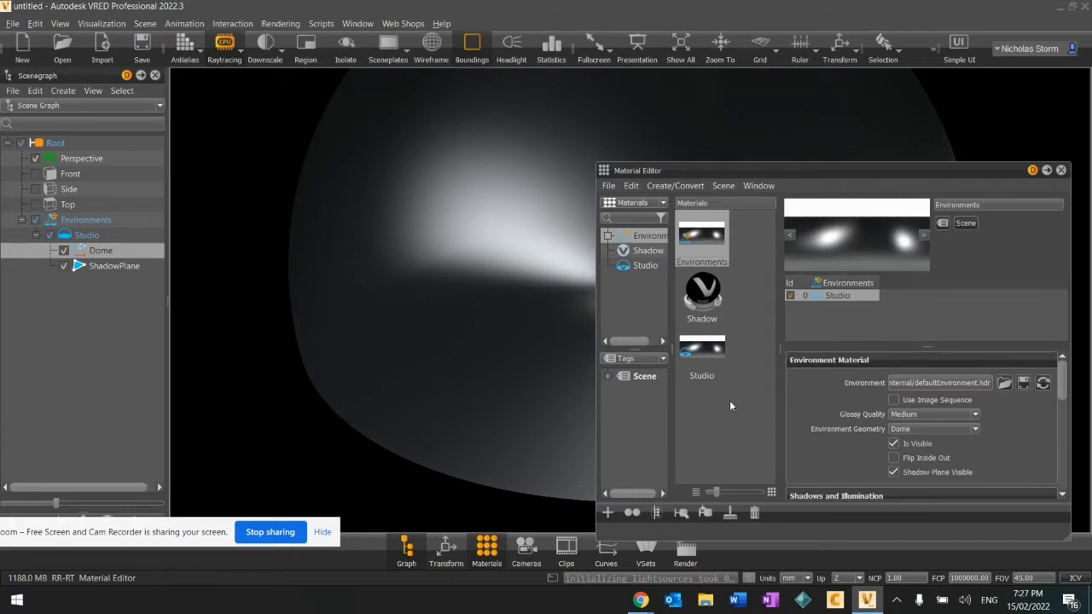
pyautogui.moveTo(848, 174); pyautogui.dragTo(815, 127)
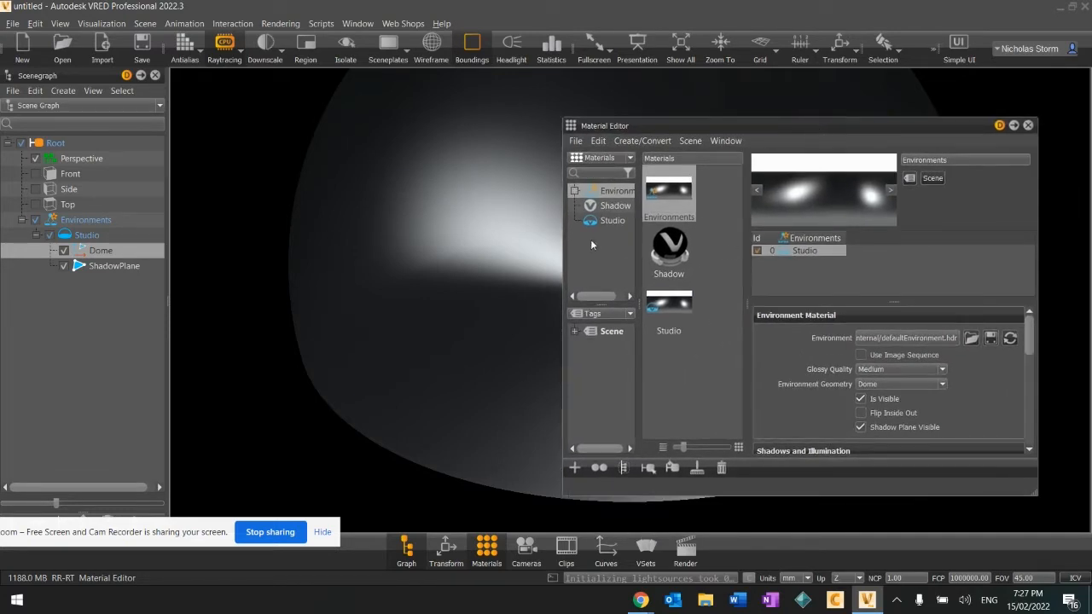
pyautogui.moveTo(829, 125); pyautogui.dragTo(882, 178)
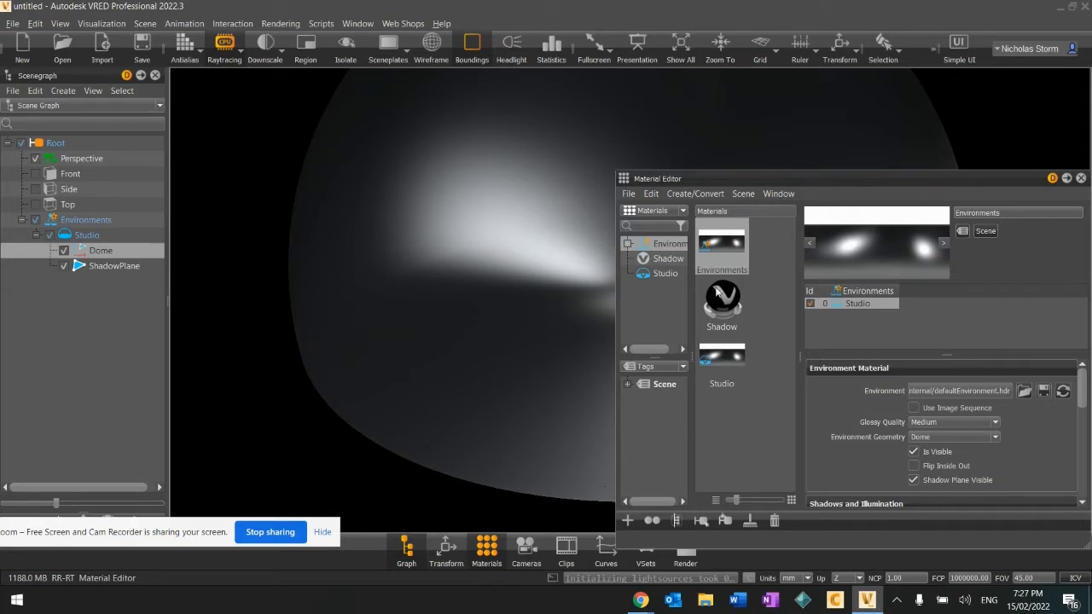
# Raise the Studio environment material's color correction exposure to about 1.24
pyautogui.click(739, 356)
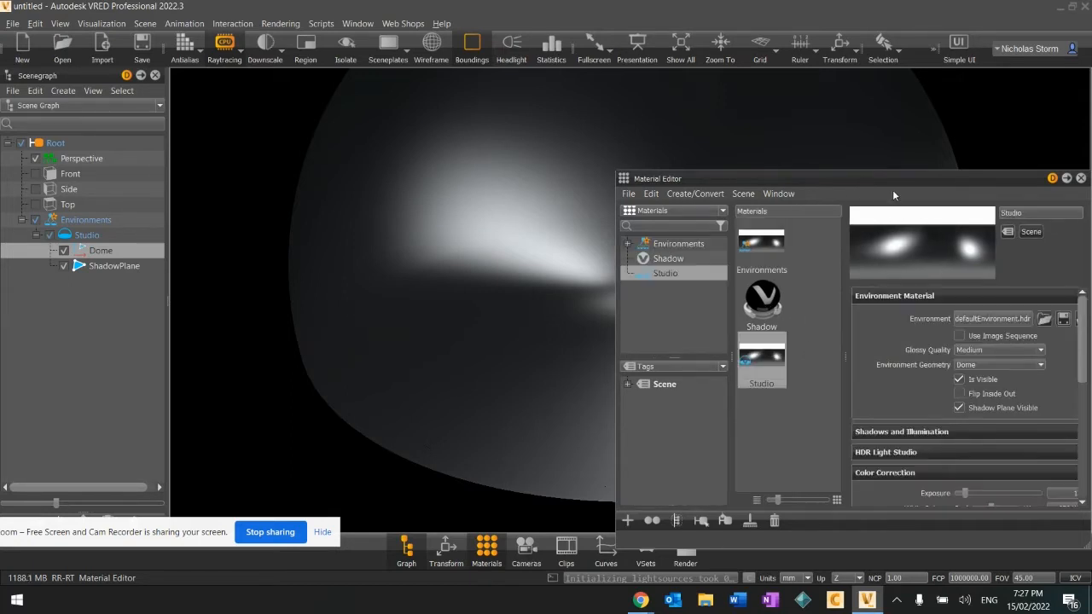
pyautogui.moveTo(893, 177); pyautogui.dragTo(833, 103)
pyautogui.scroll(-3, 885, 353)
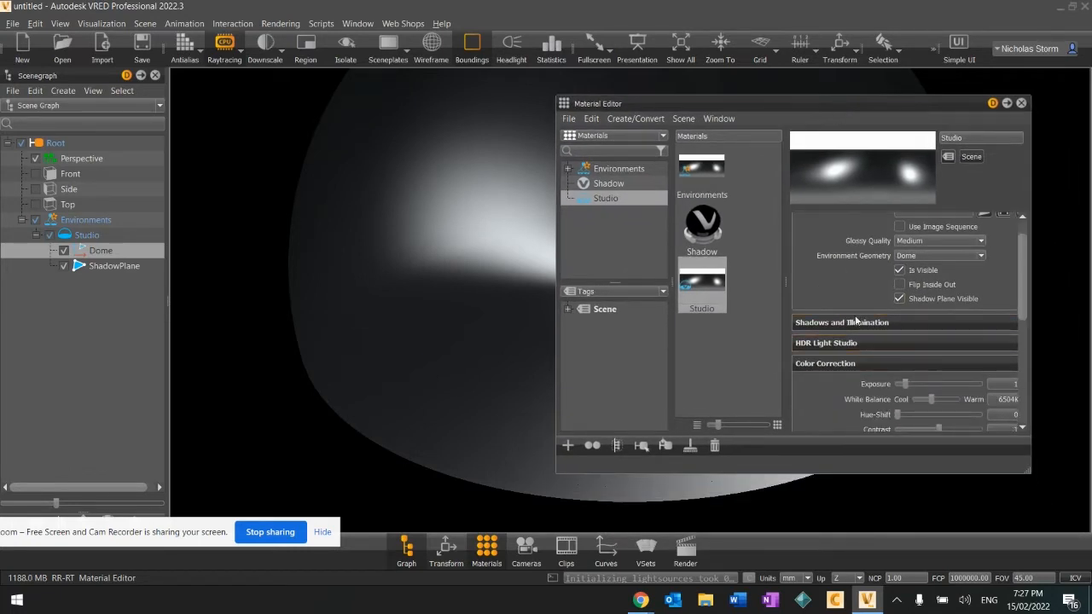
pyautogui.scroll(-1, 850, 335)
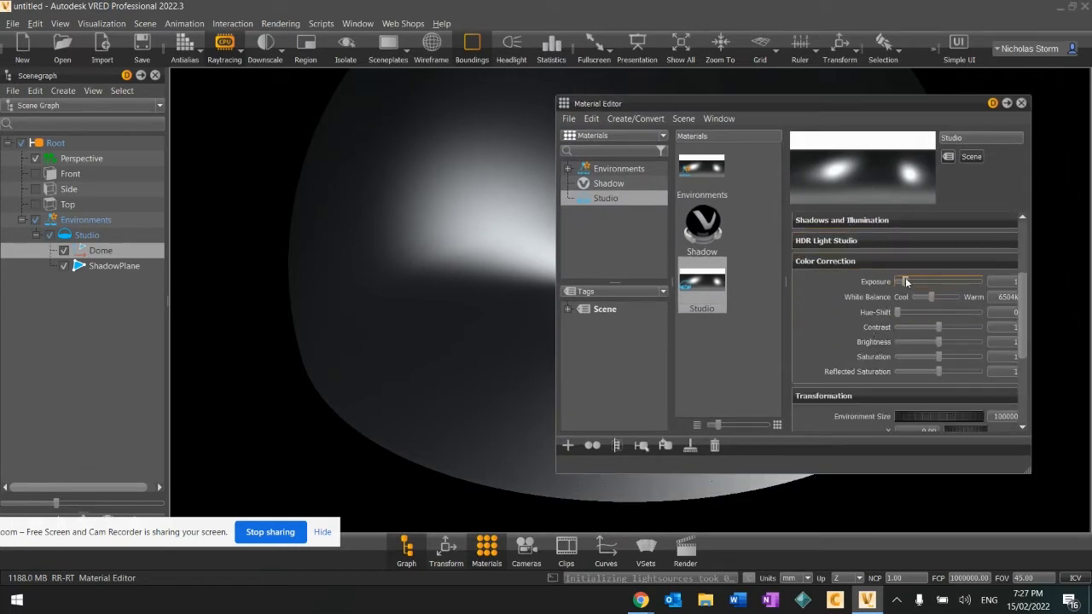
pyautogui.moveTo(904, 281)
pyautogui.mouseDown()
pyautogui.moveTo(917, 283)
pyautogui.moveTo(907, 281)
pyautogui.mouseUp()
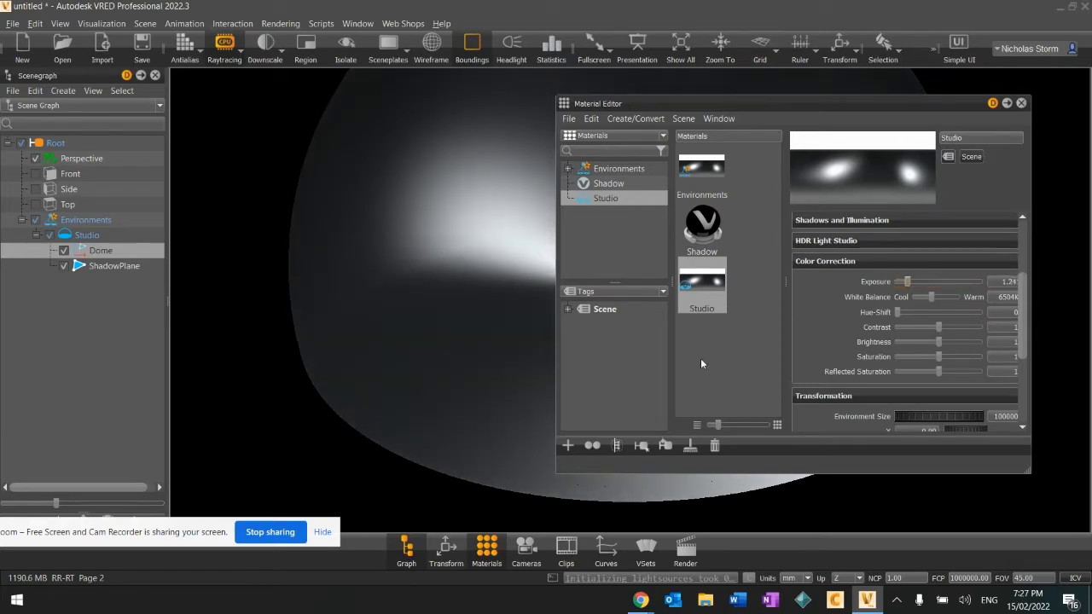
# Start creating a sphere environment in the Material Editor, bringing up the choice of its image file
pyautogui.click(568, 445)
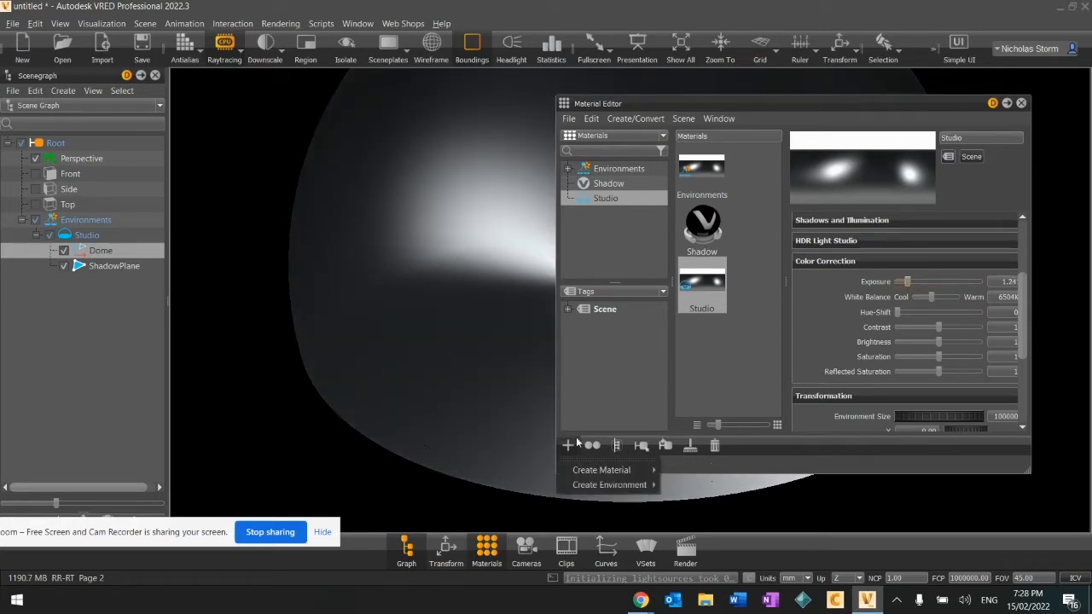
pyautogui.moveTo(611, 488)
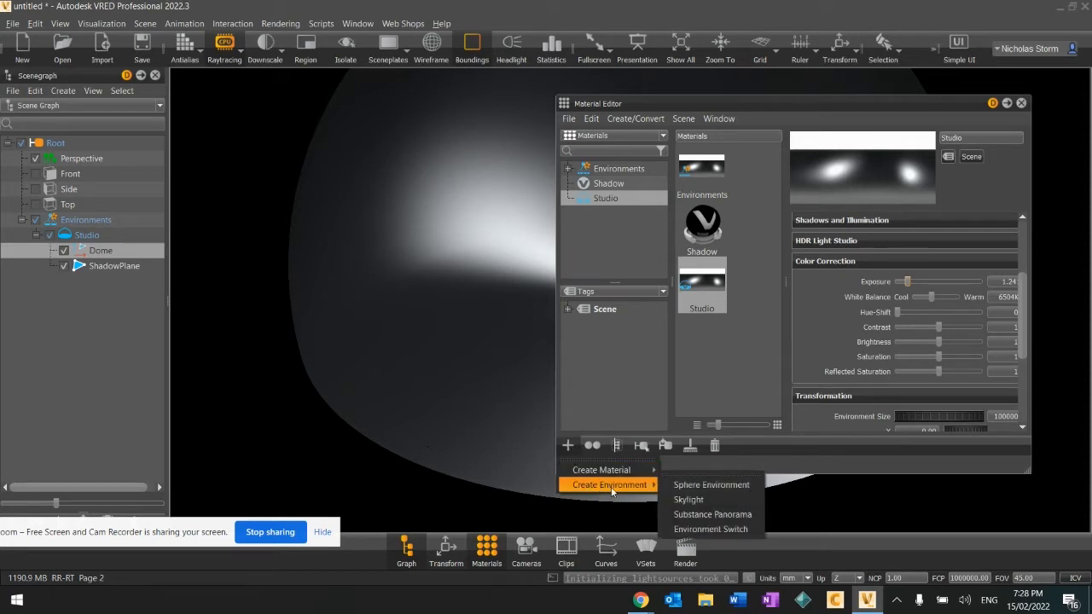
pyautogui.click(718, 491)
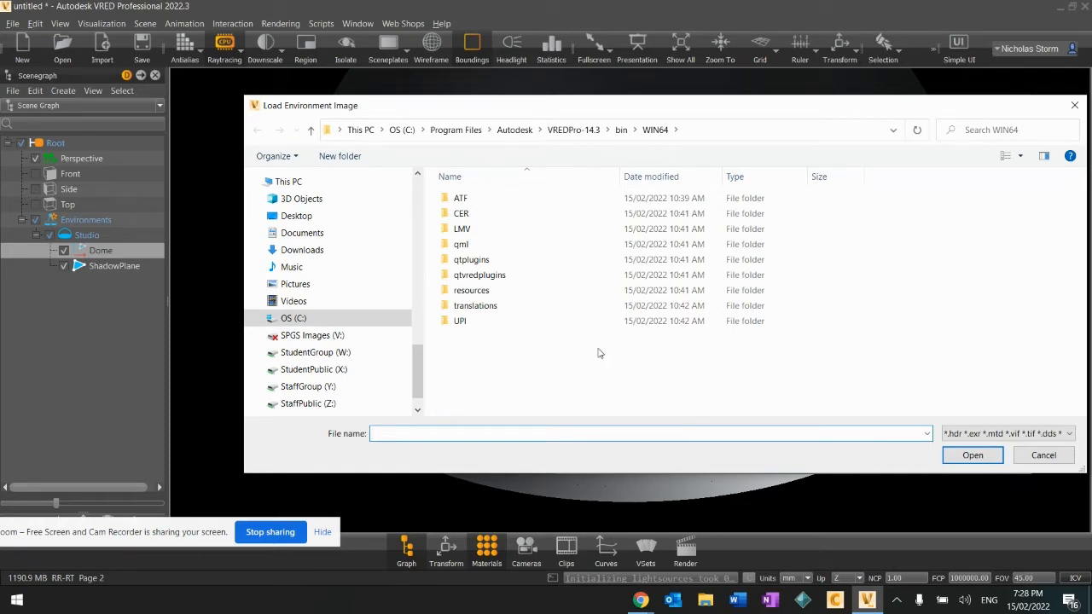
# Switch to Chrome and download Studio Env.hdr through the Studio Environment link on the Graphic Designer page
pyautogui.click(641, 600)
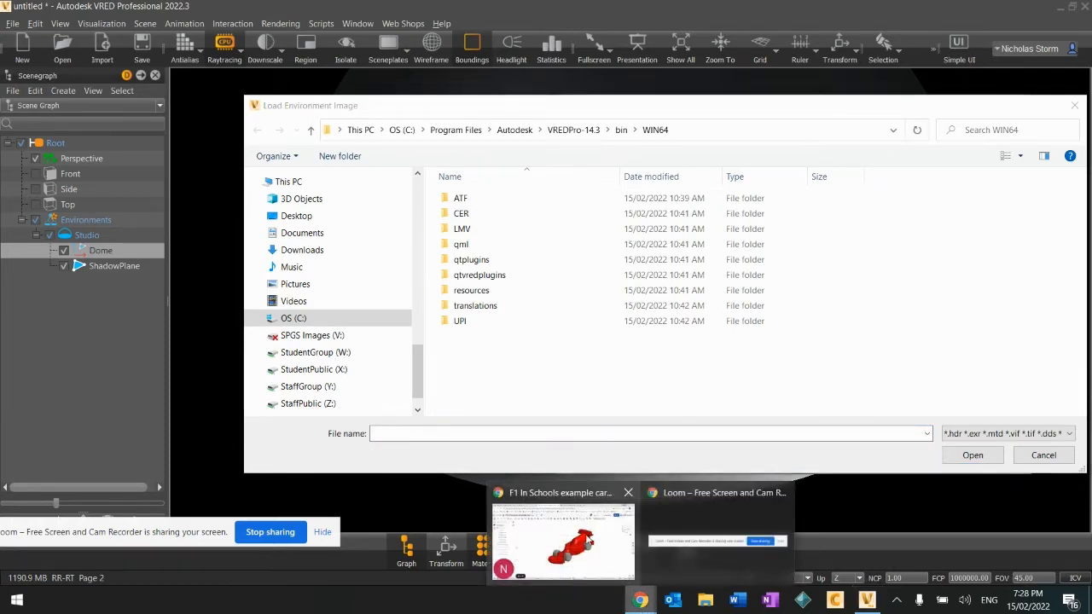
pyautogui.click(588, 539)
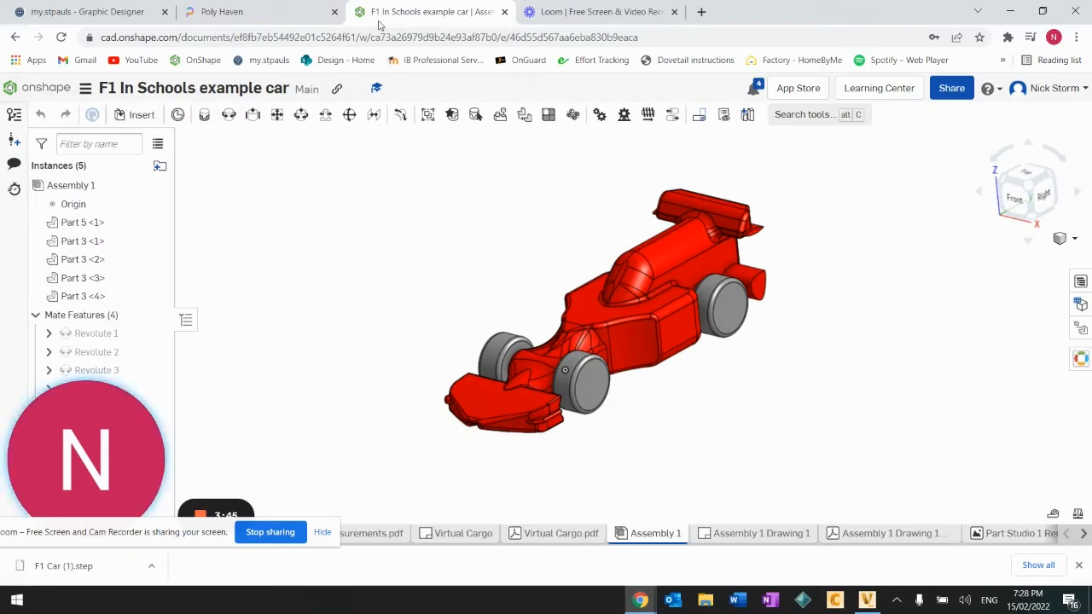
pyautogui.click(128, 11)
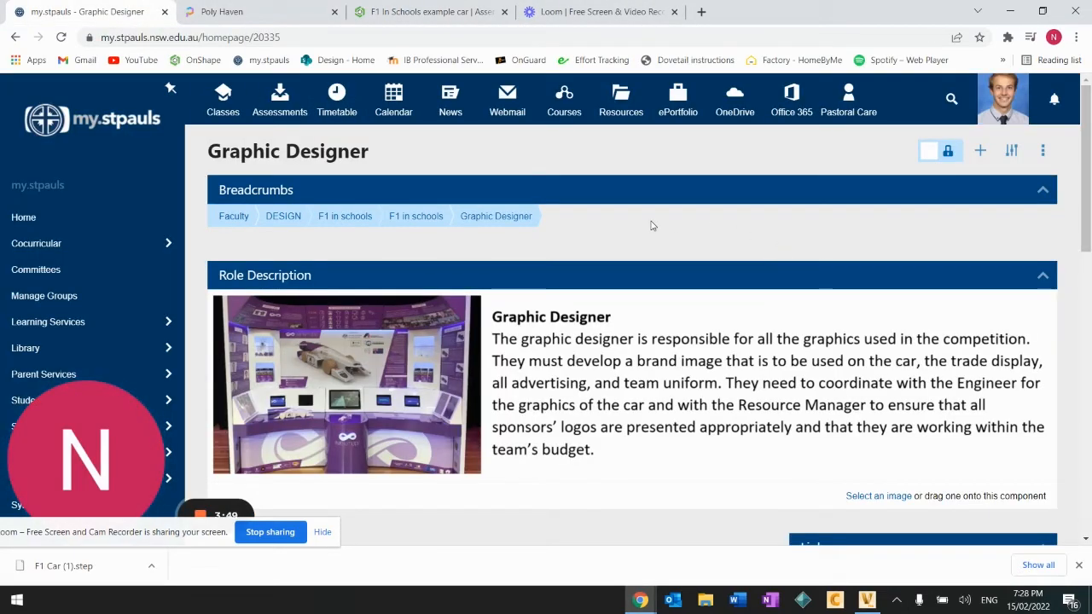
pyautogui.scroll(-3, 650, 225)
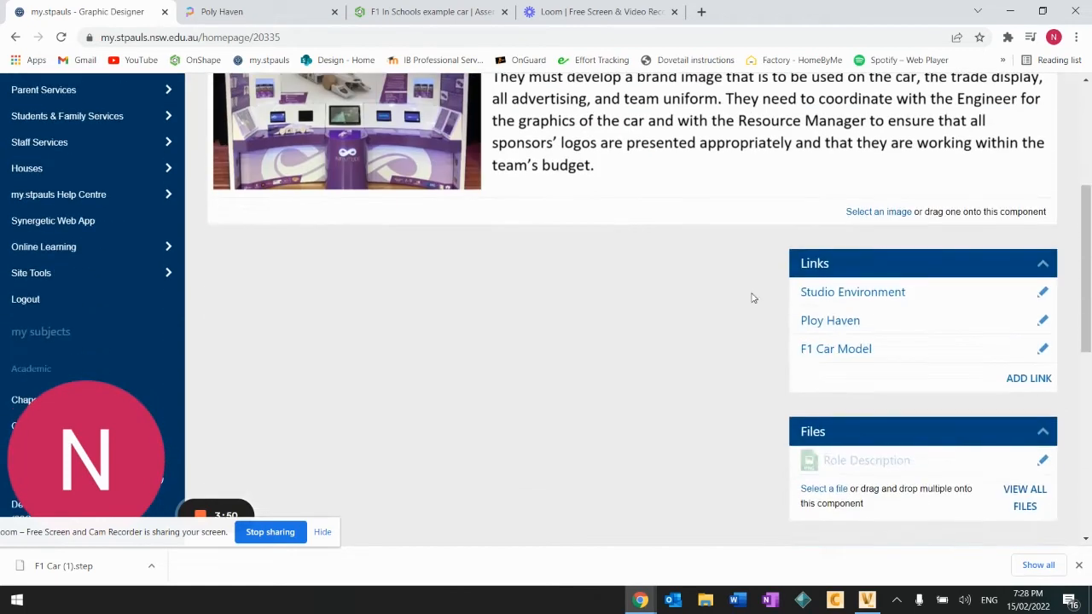
pyautogui.click(845, 294)
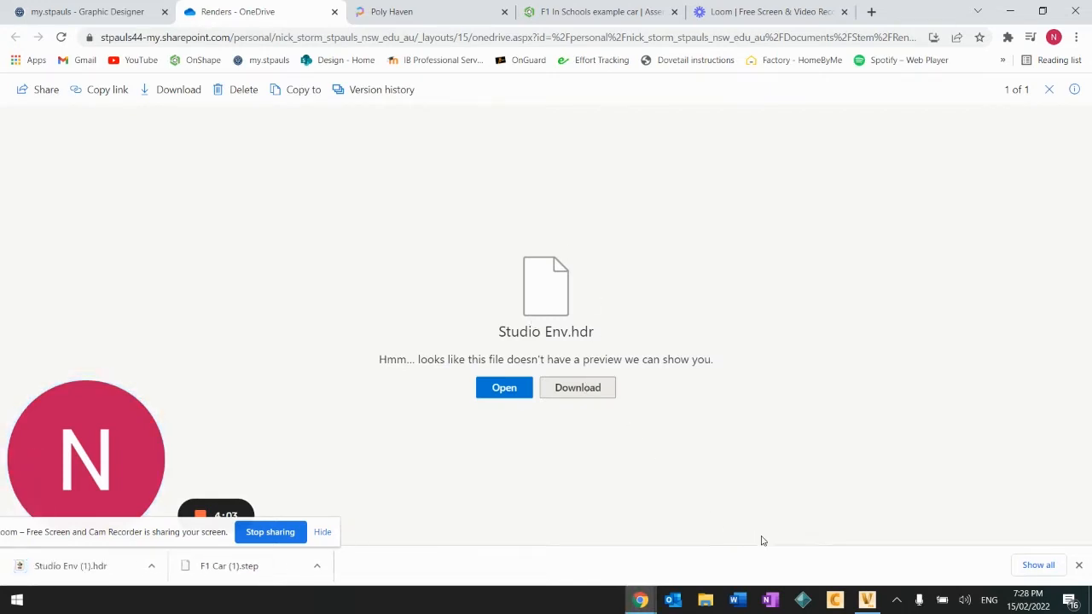
# Return to VRED and load Studio Env (1) from the Downloads folder as the environment image
pyautogui.click(866, 600)
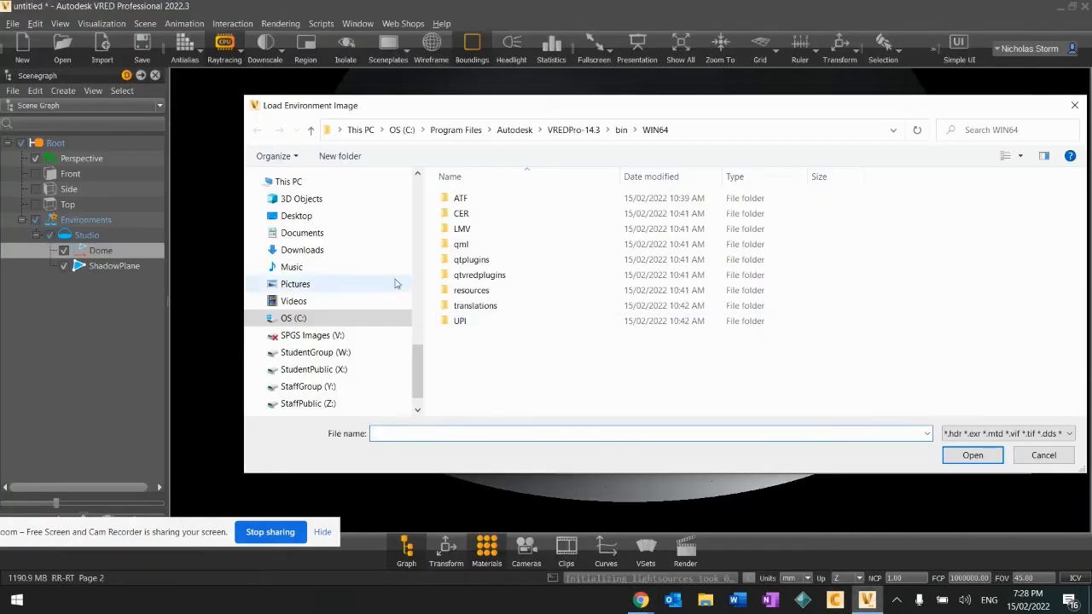
pyautogui.click(332, 248)
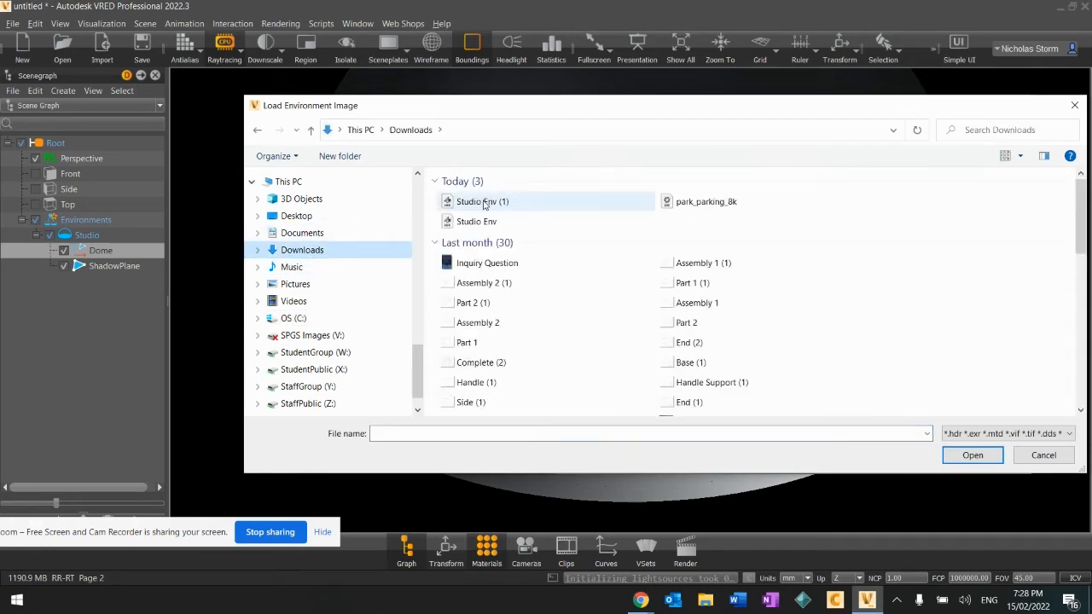
pyautogui.click(512, 202)
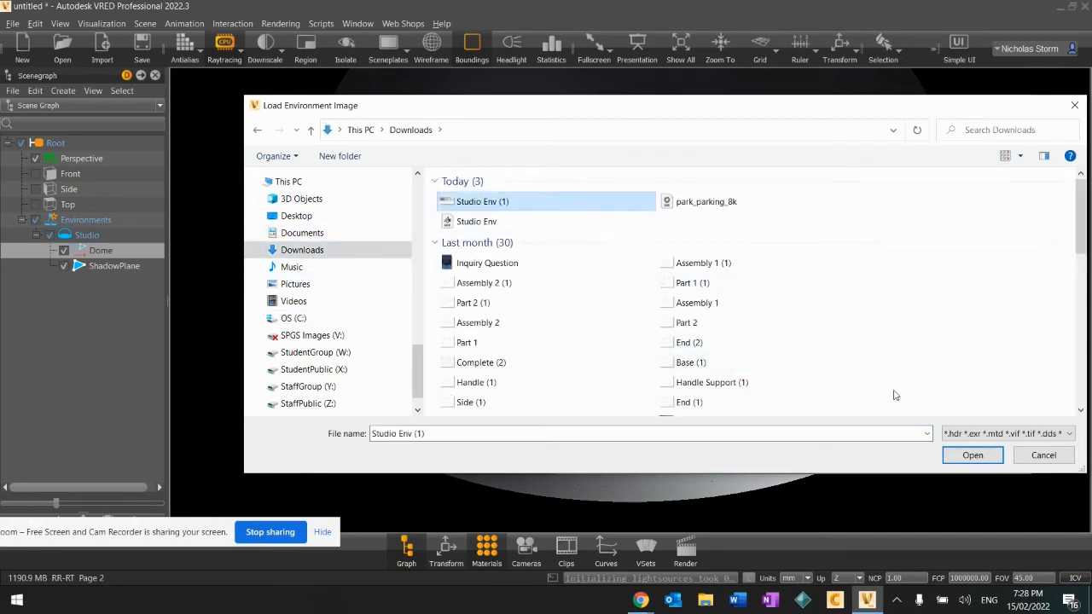
pyautogui.click(972, 454)
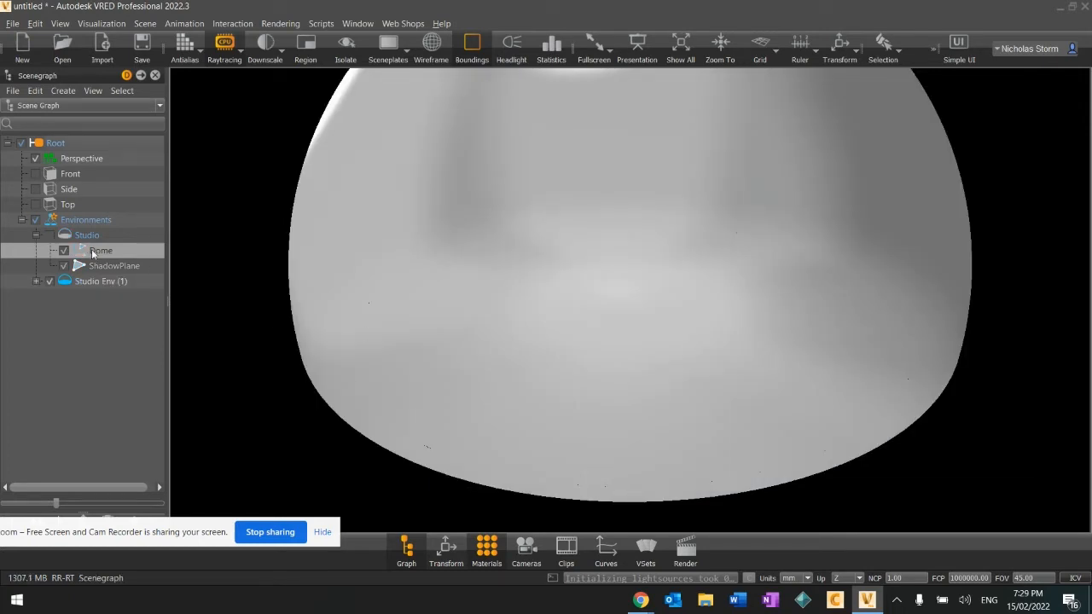
# Compare the Studio and Studio Env (1) environments by switching between them and inspecting the new dome, ending with Studio Env (1) active
pyautogui.click(49, 236)
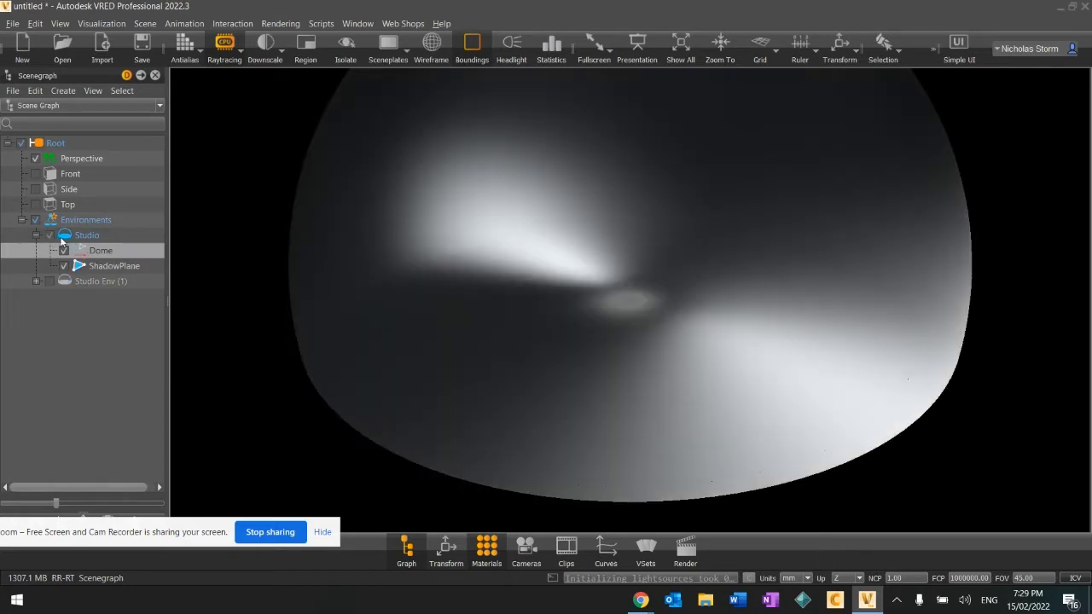
pyautogui.click(51, 279)
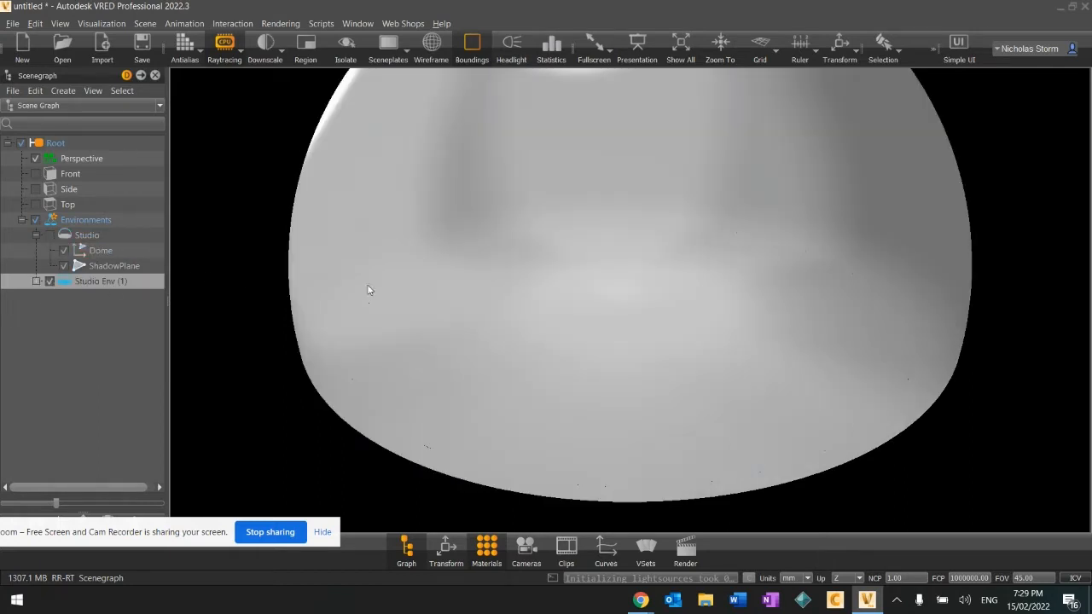
pyautogui.scroll(-4, 647, 254)
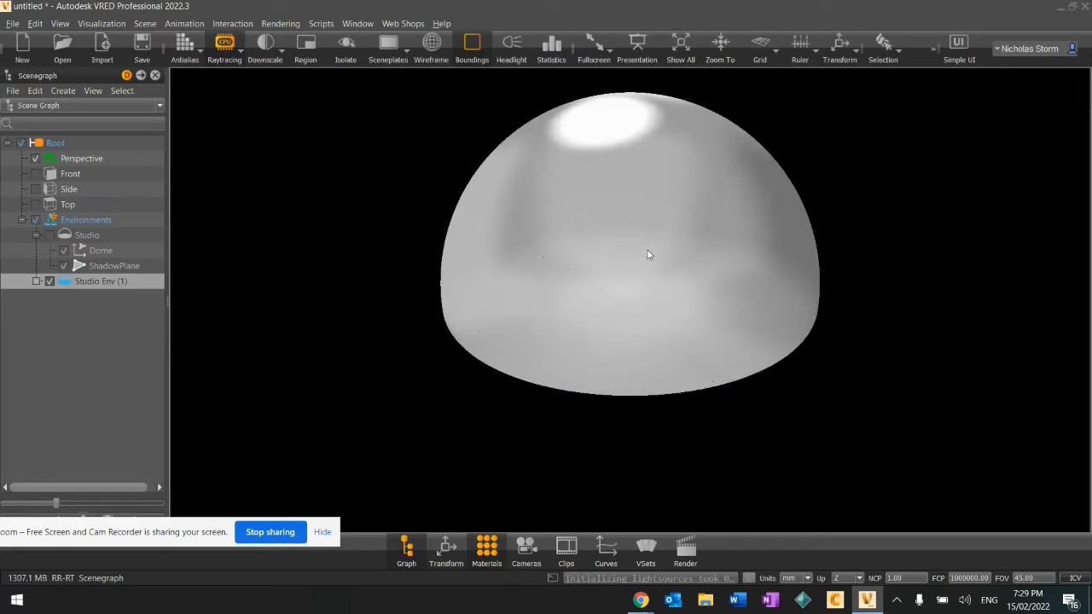
pyautogui.scroll(6, 647, 254)
pyautogui.scroll(3, 648, 254)
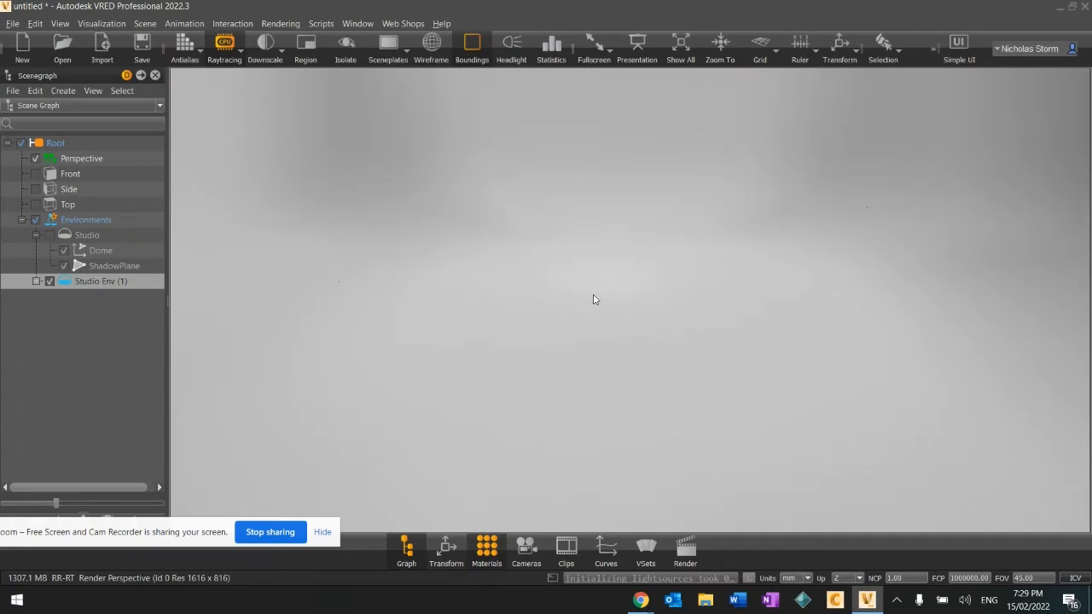
pyautogui.moveTo(595, 300); pyautogui.dragTo(571, 265)
pyautogui.scroll(2, 621, 316)
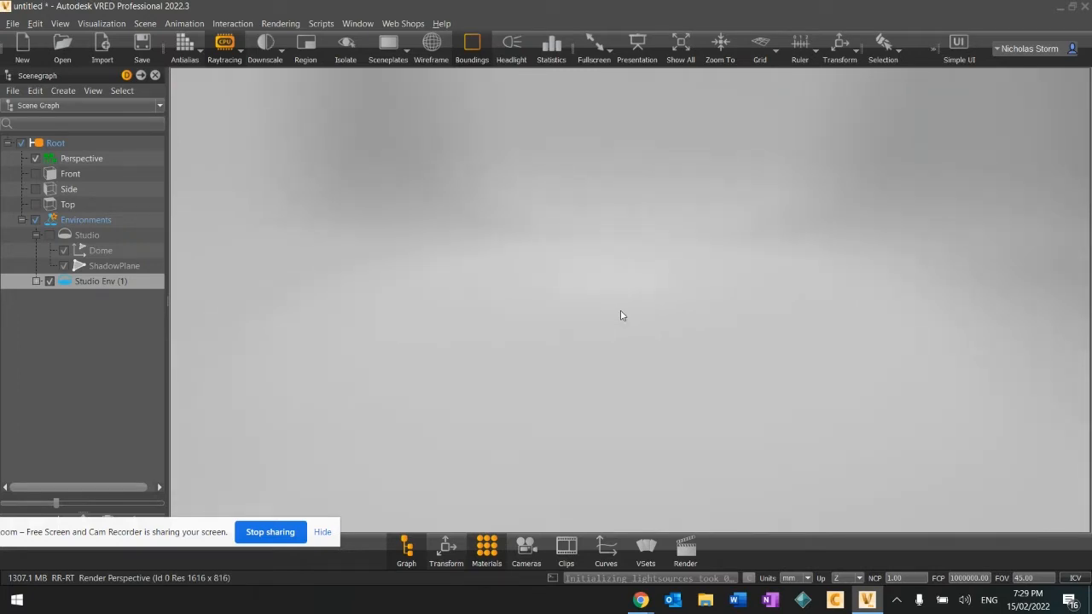
pyautogui.click(49, 235)
pyautogui.click(50, 282)
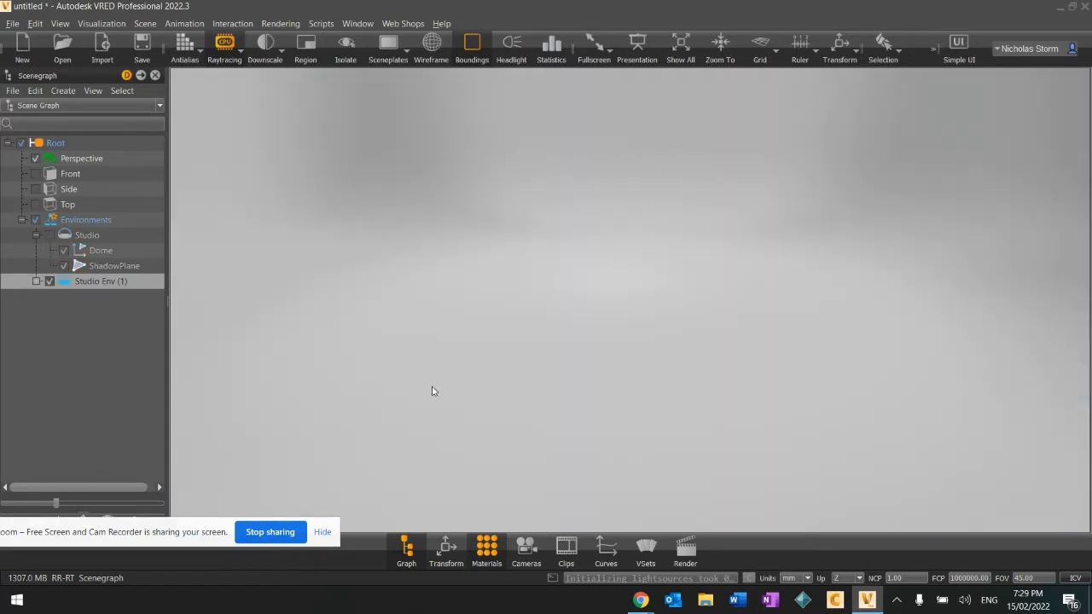
# Start a file import, then check the F1 Car Model link on the Graphic Designer page in Chrome and return to VRED
pyautogui.click(101, 49)
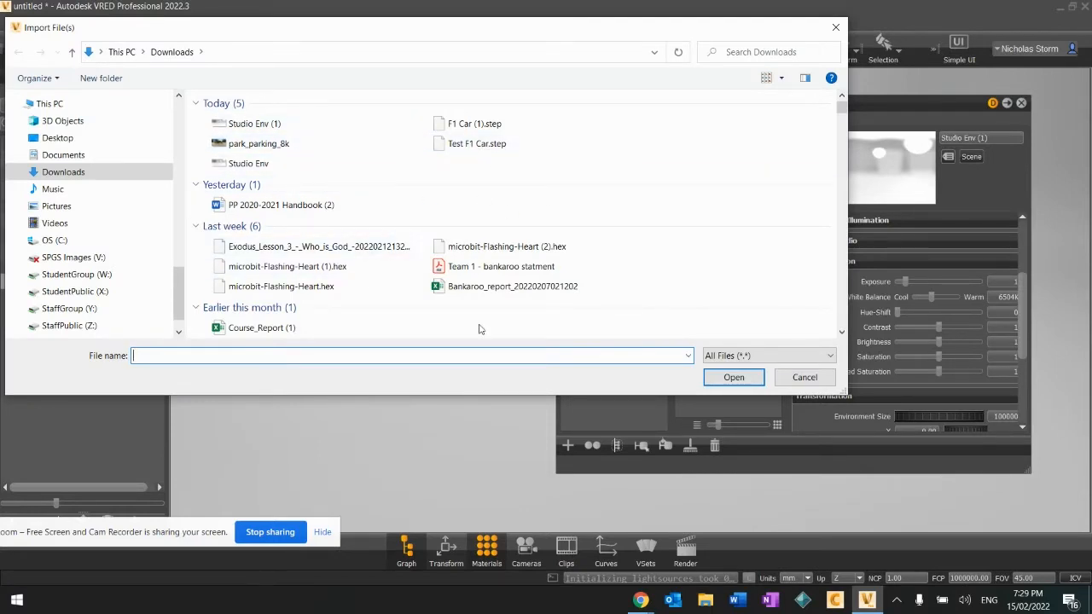
pyautogui.click(651, 604)
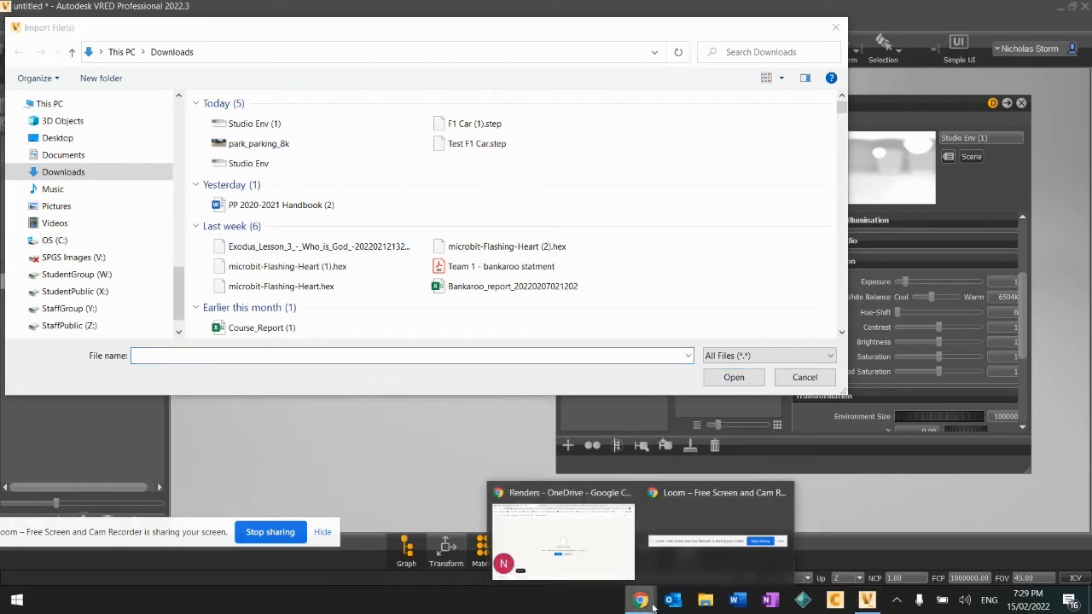
pyautogui.click(585, 544)
pyautogui.click(124, 9)
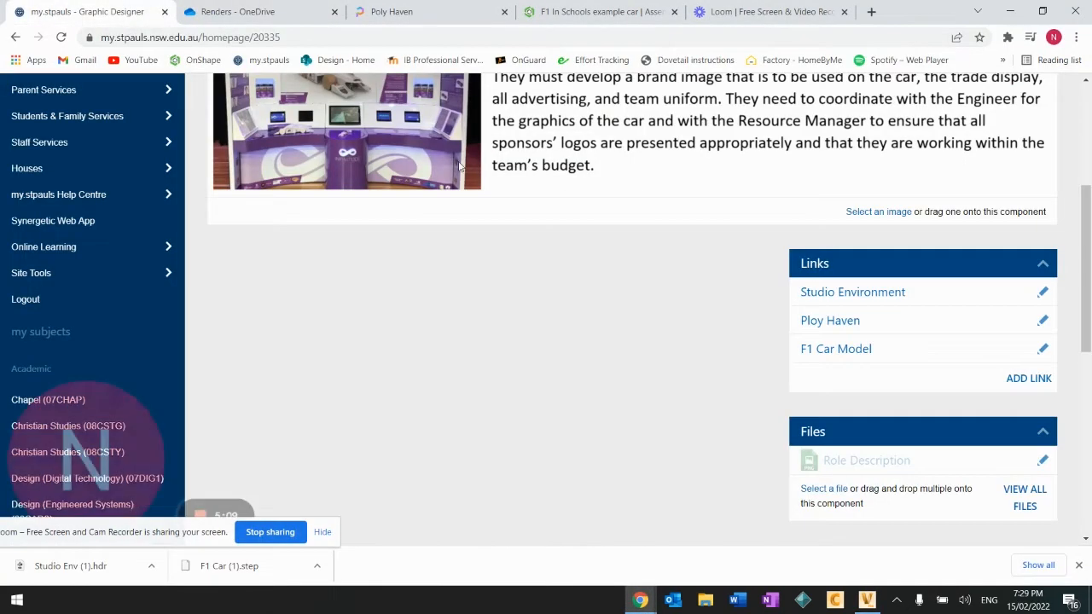
pyautogui.click(1023, 8)
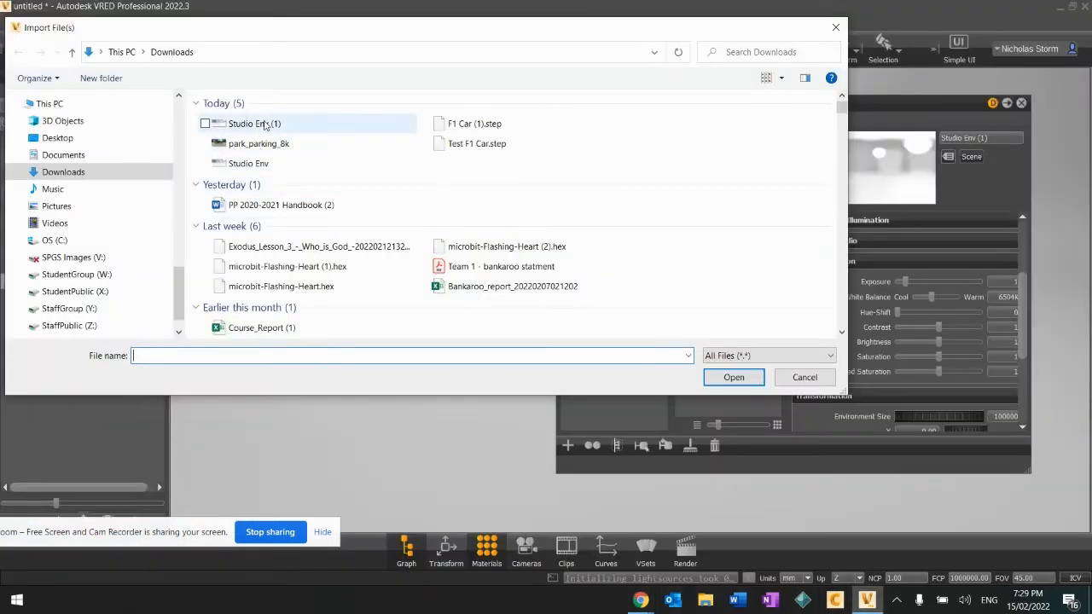
# Import F1 Car (1).step with Put onto the Ground, Center in Origin, Merge Materials and Apply Materials from Asset Manager enabled
pyautogui.click(482, 128)
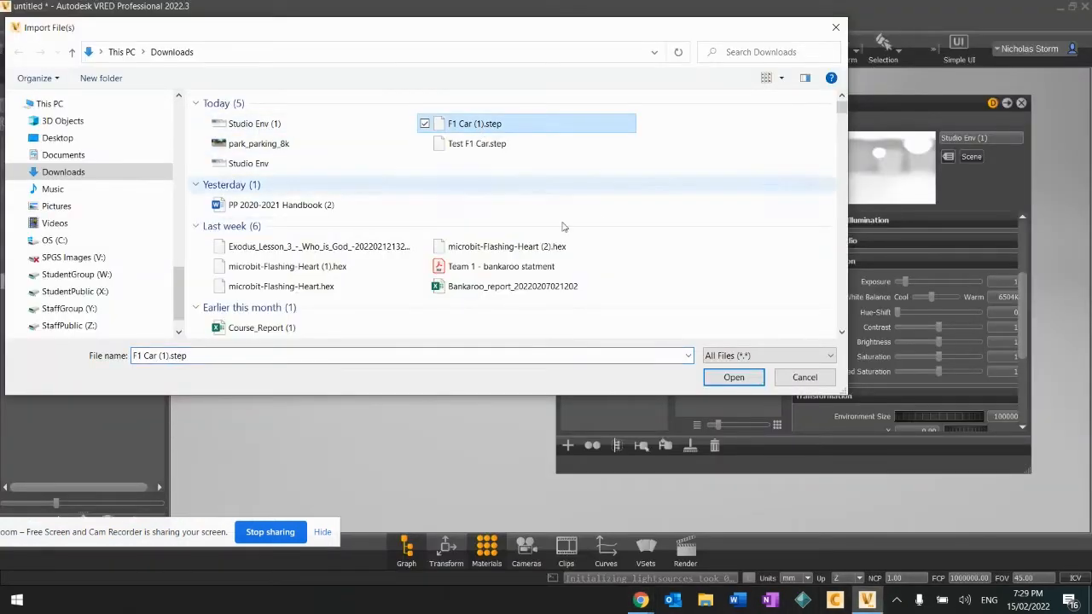
pyautogui.click(734, 377)
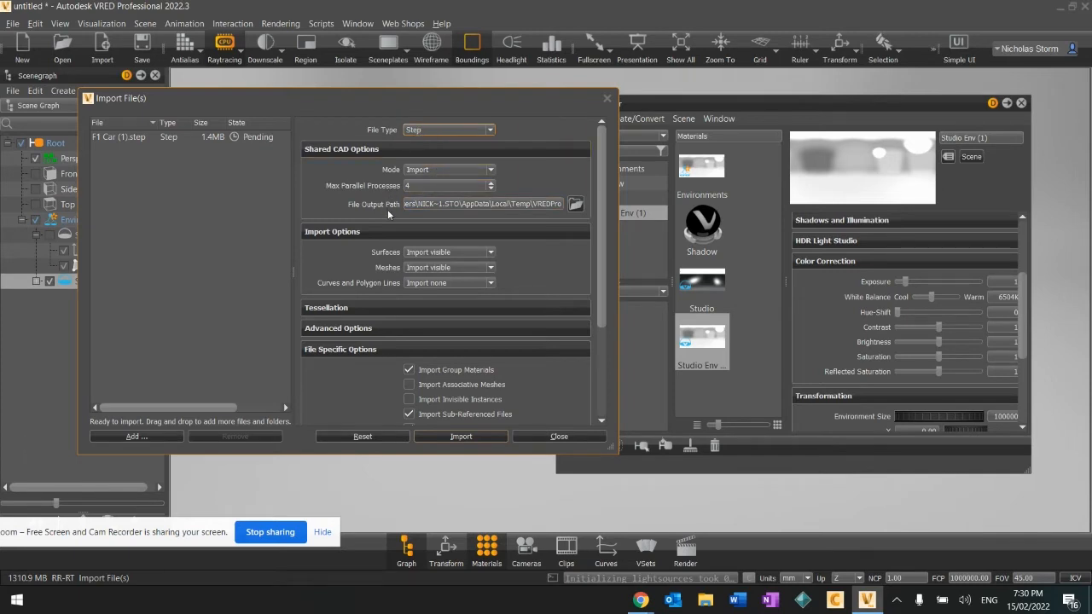
pyautogui.scroll(-3, 389, 223)
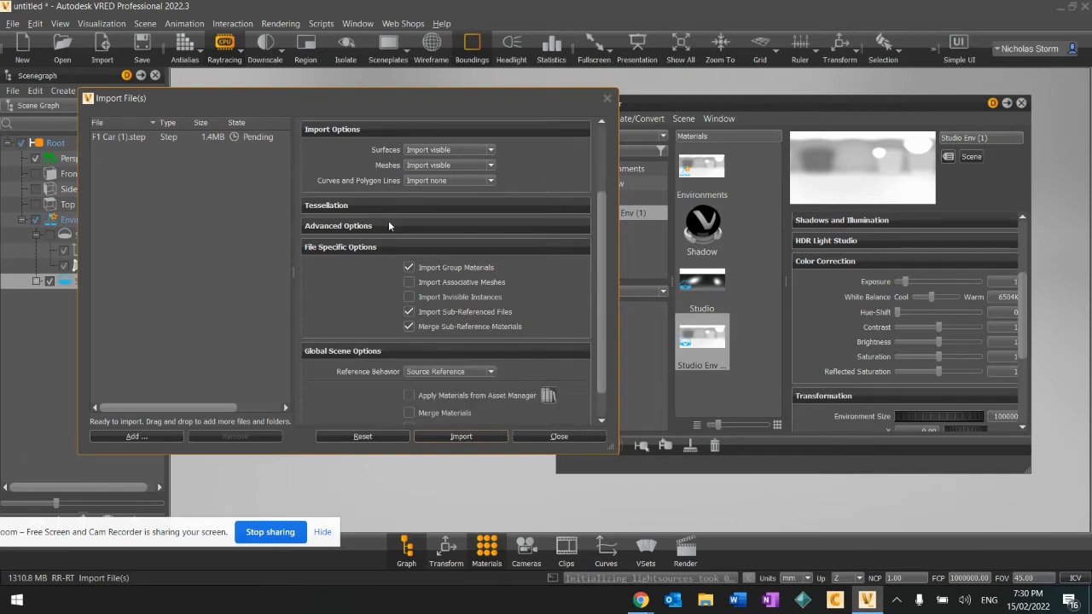
pyautogui.scroll(-1, 416, 264)
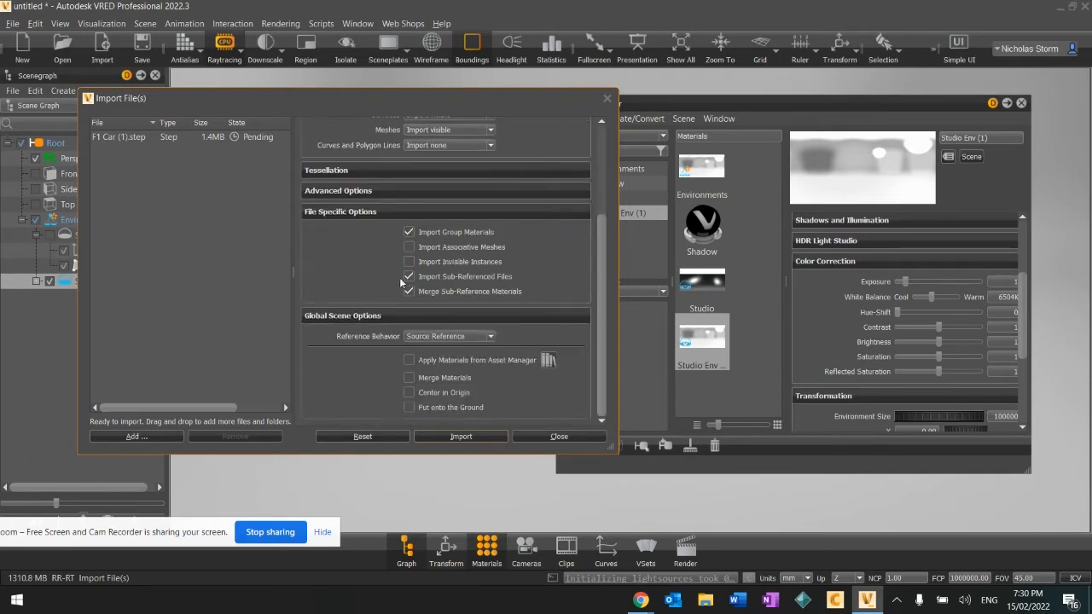
pyautogui.click(408, 407)
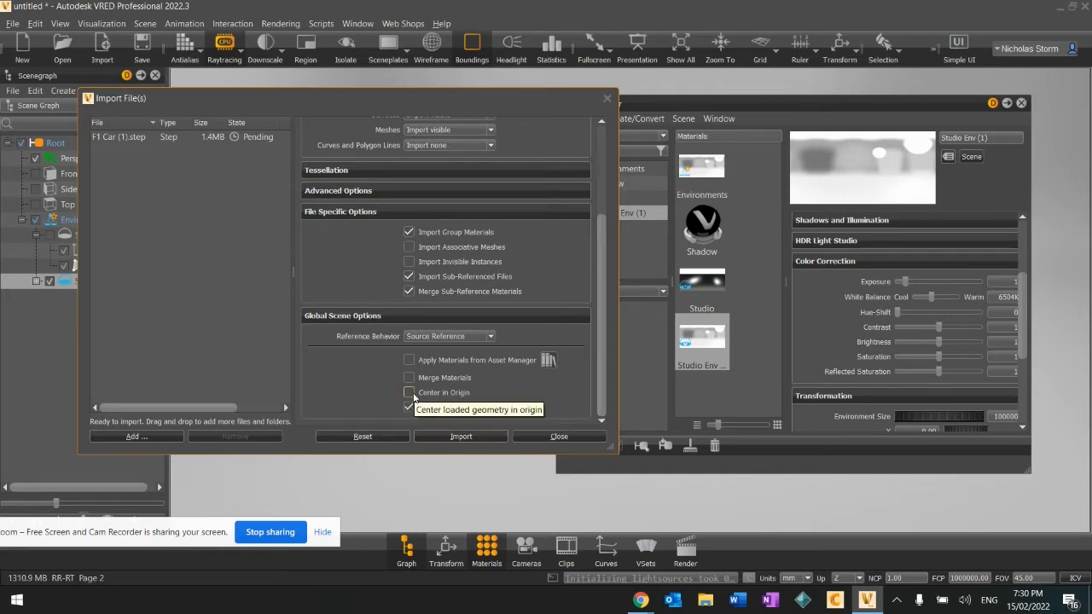
pyautogui.click(409, 392)
pyautogui.click(409, 377)
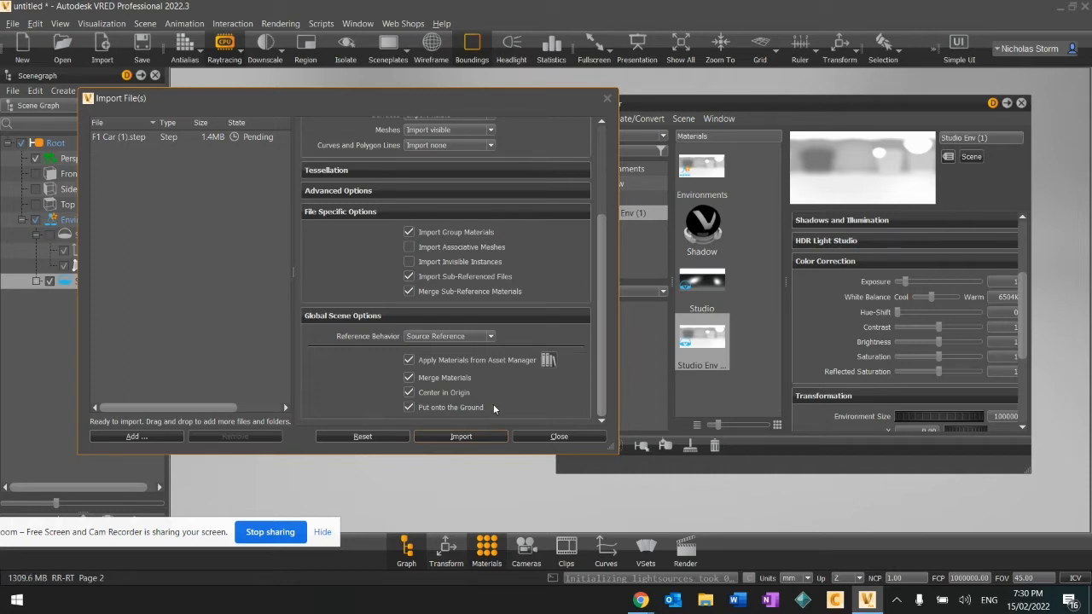
pyautogui.click(460, 437)
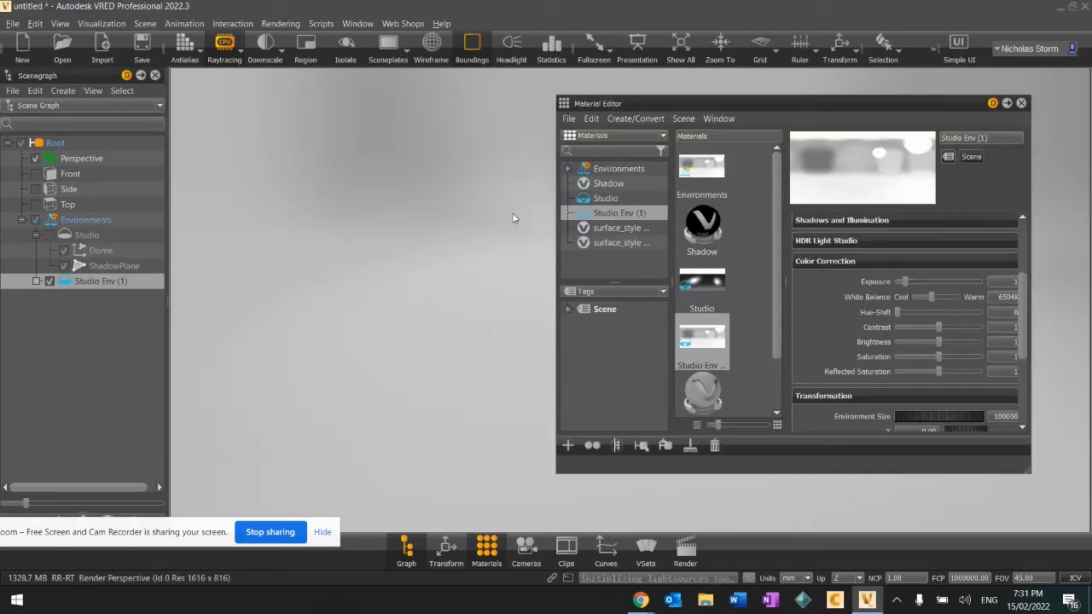
# Close the Material Editor and bring the imported F1 car into a close view inside the studio environment
pyautogui.click(1021, 103)
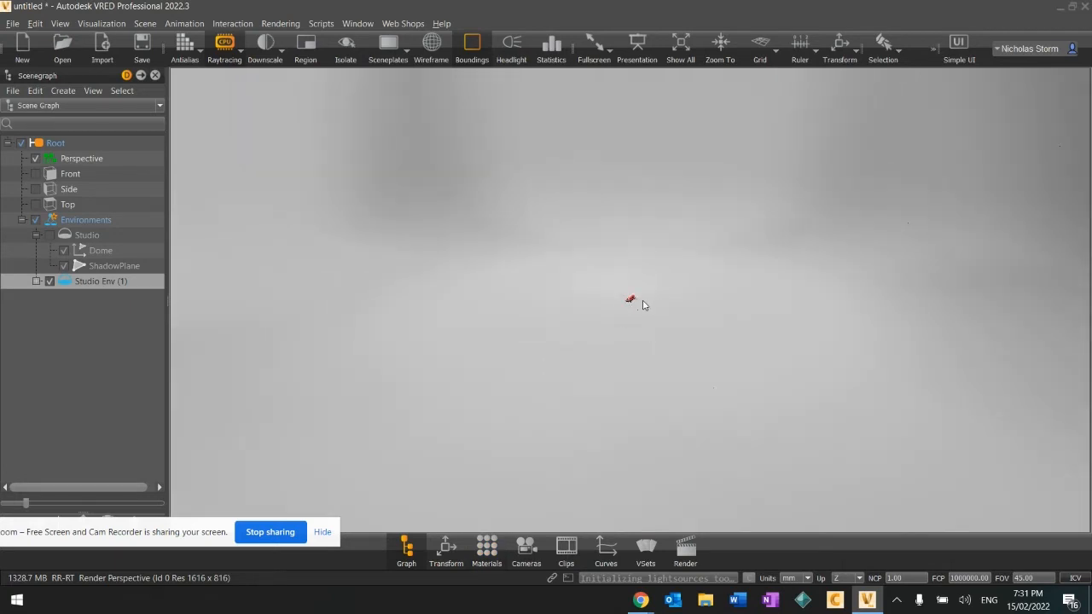
pyautogui.scroll(5, 636, 303)
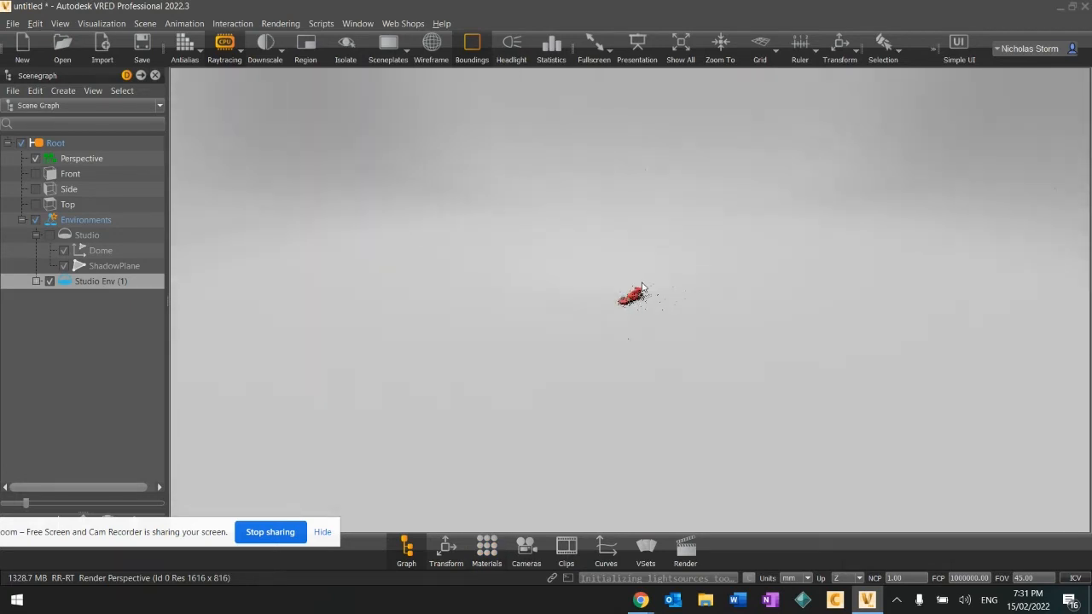
pyautogui.scroll(5, 645, 287)
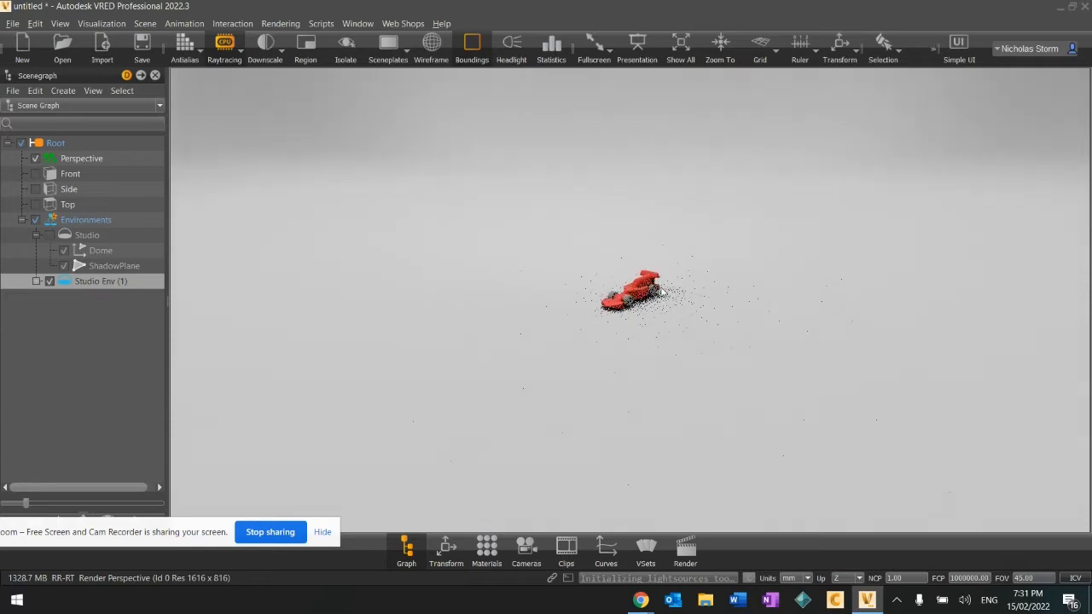
pyautogui.scroll(6, 674, 284)
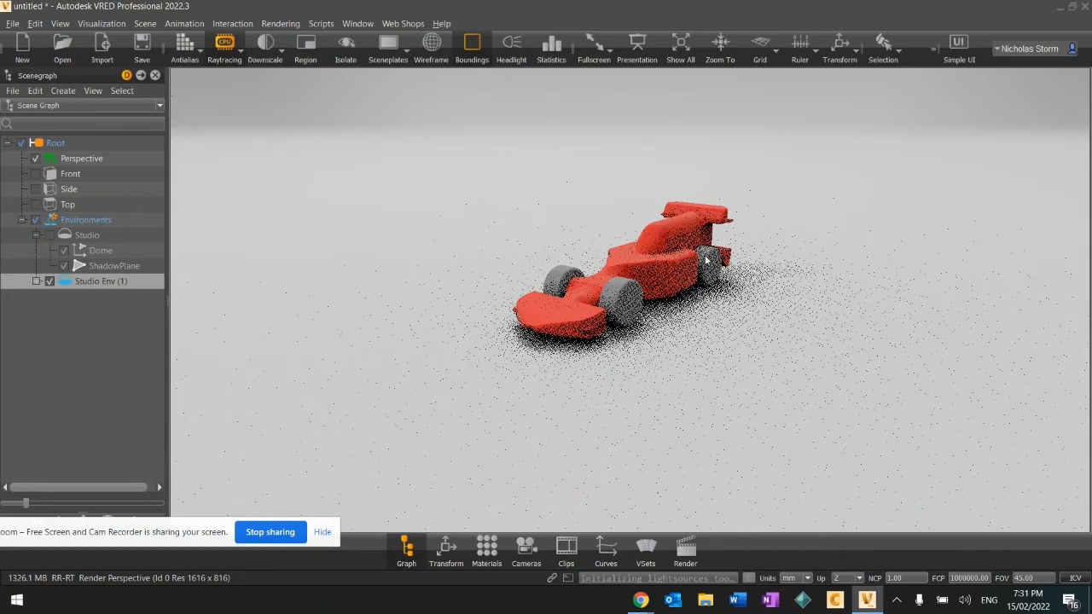
# Move the F1 Car (1) node out of the Studio Env (1) environment so it sits directly under Root
pyautogui.click(36, 282)
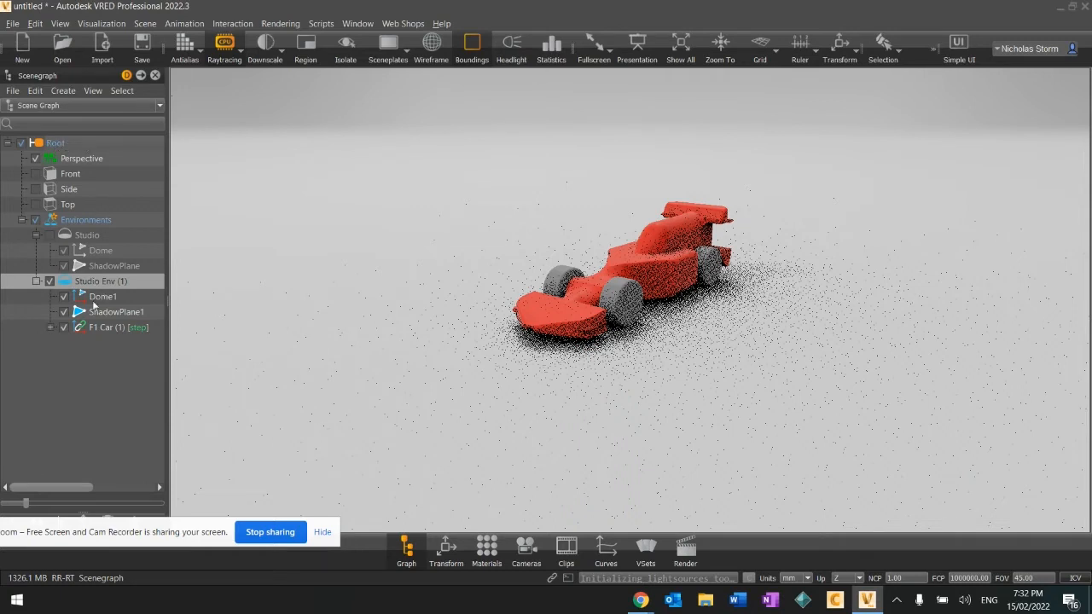
pyautogui.click(96, 329)
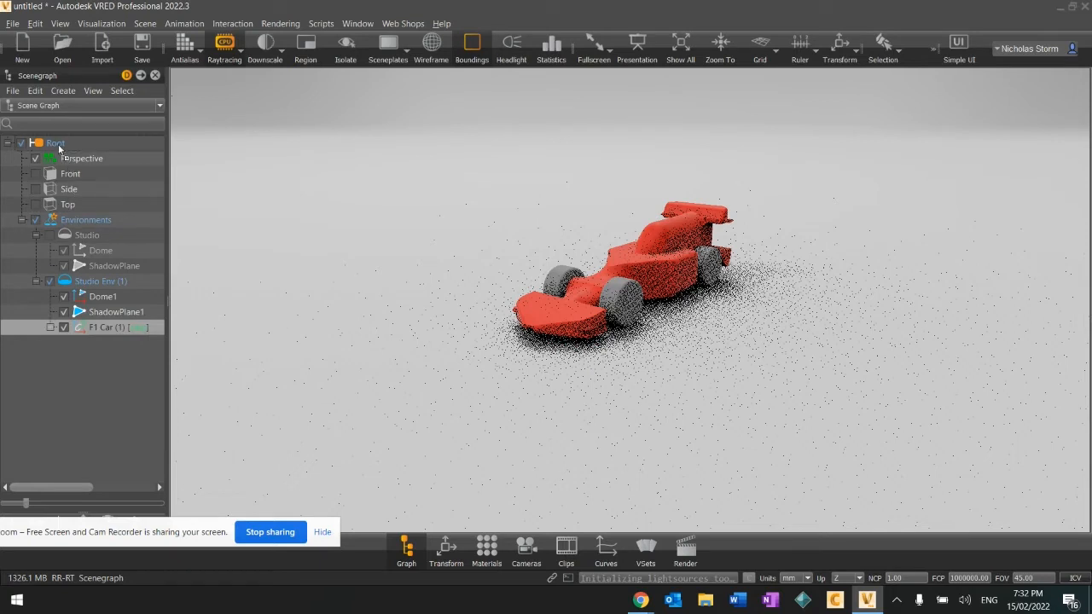
pyautogui.moveTo(55, 144); pyautogui.dragTo(55, 145)
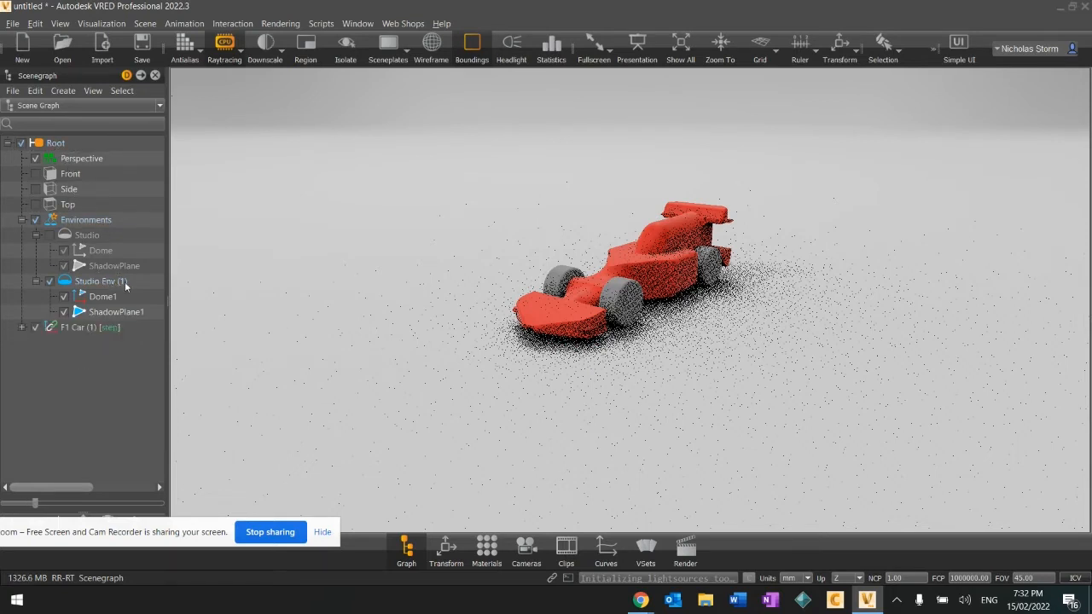
# Toggle the car's visibility off and on, preview it in the Studio environment, and switch back to Studio Env (1)
pyautogui.click(36, 327)
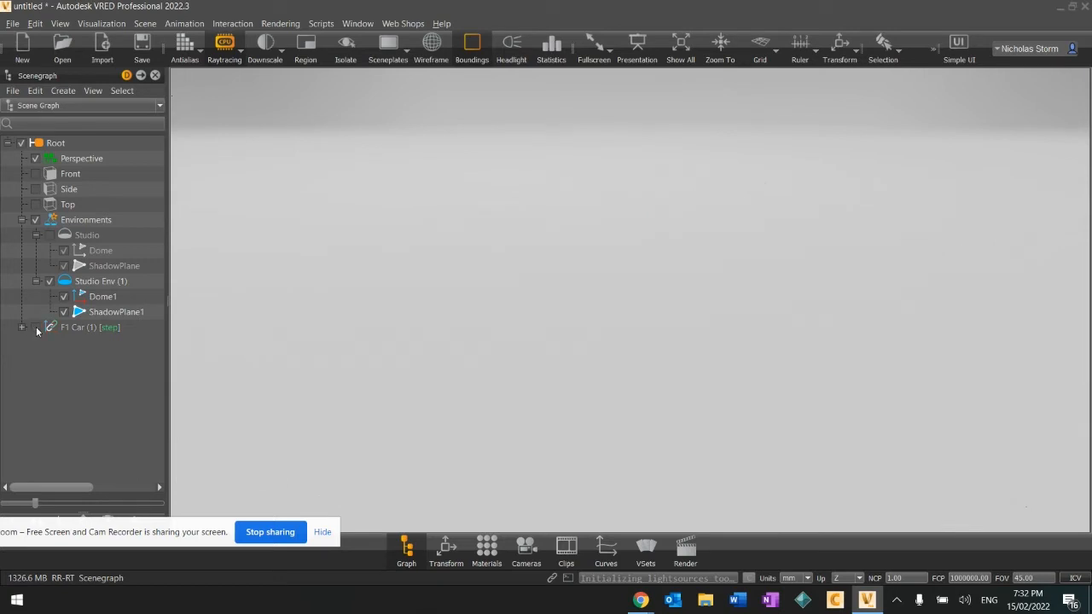
pyautogui.click(36, 327)
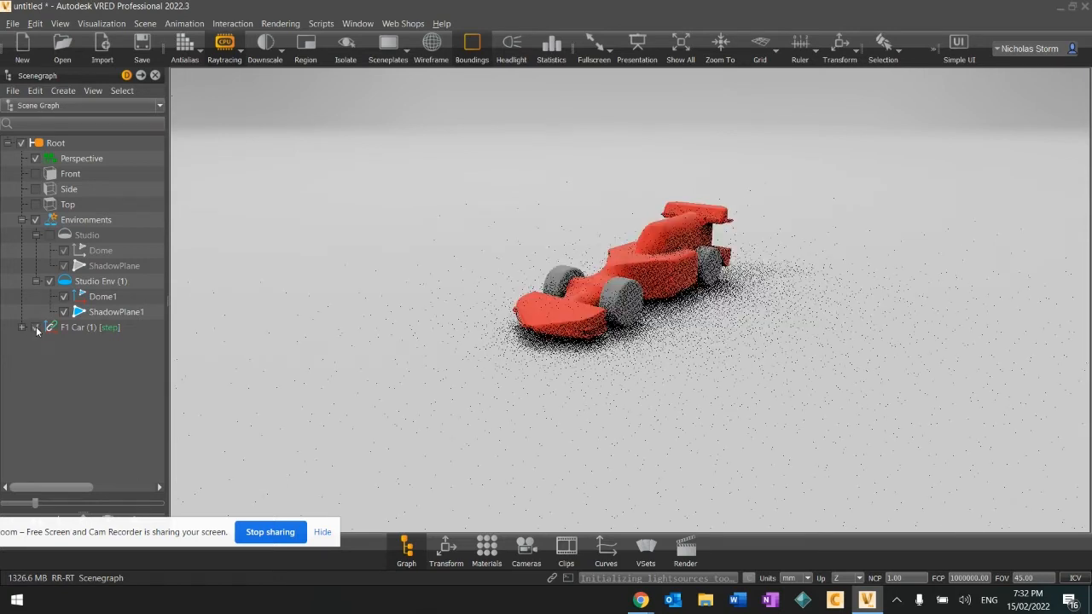
pyautogui.click(50, 236)
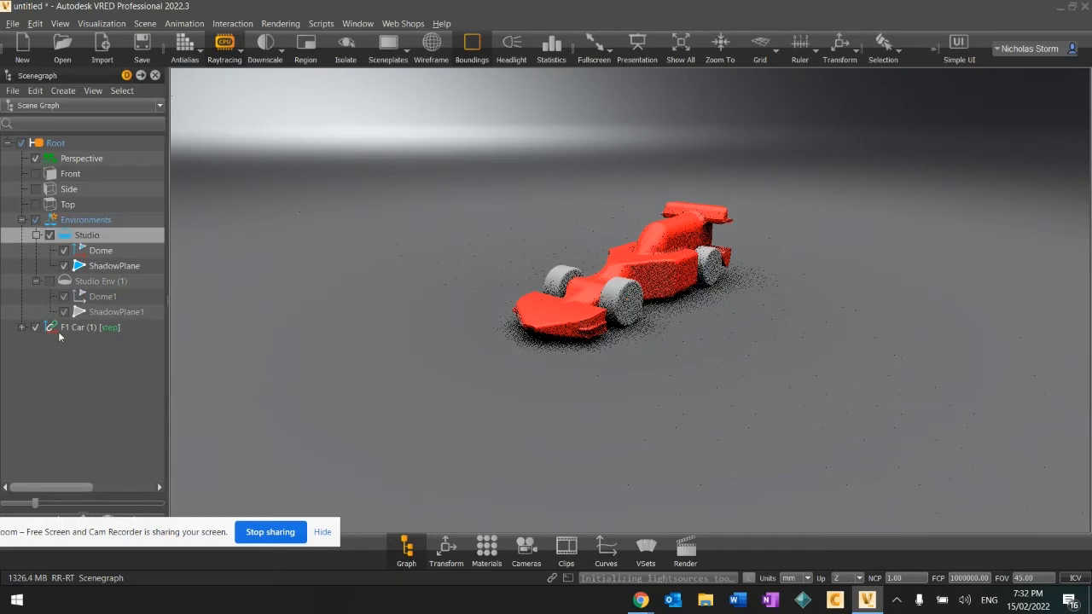
pyautogui.click(49, 281)
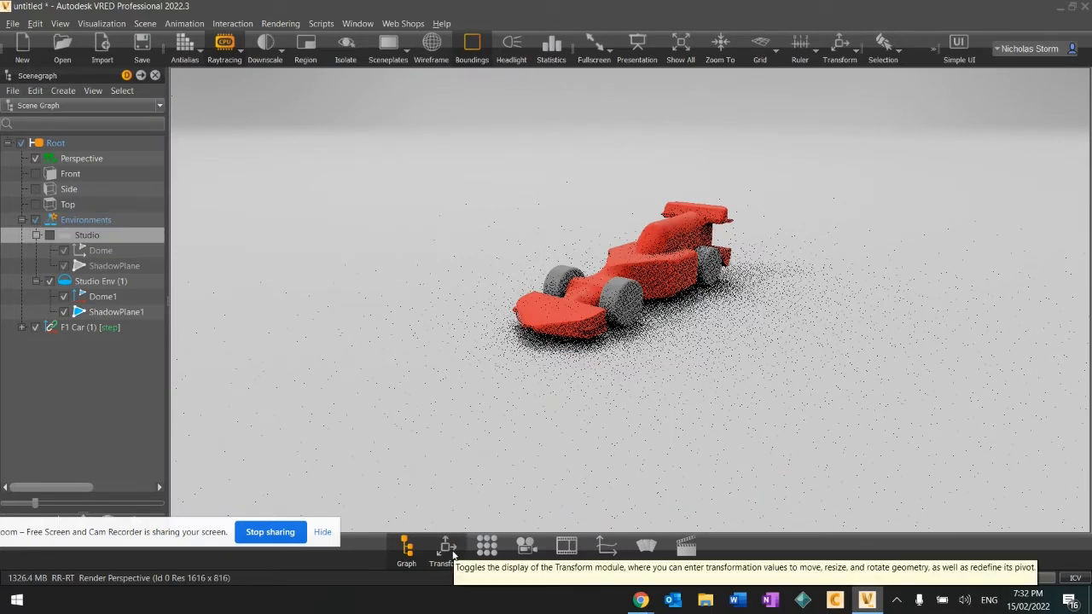
# Open the Transform editor for the F1 Car (1) node, enlarge its window and bring the Scaling values into view
pyautogui.click(99, 327)
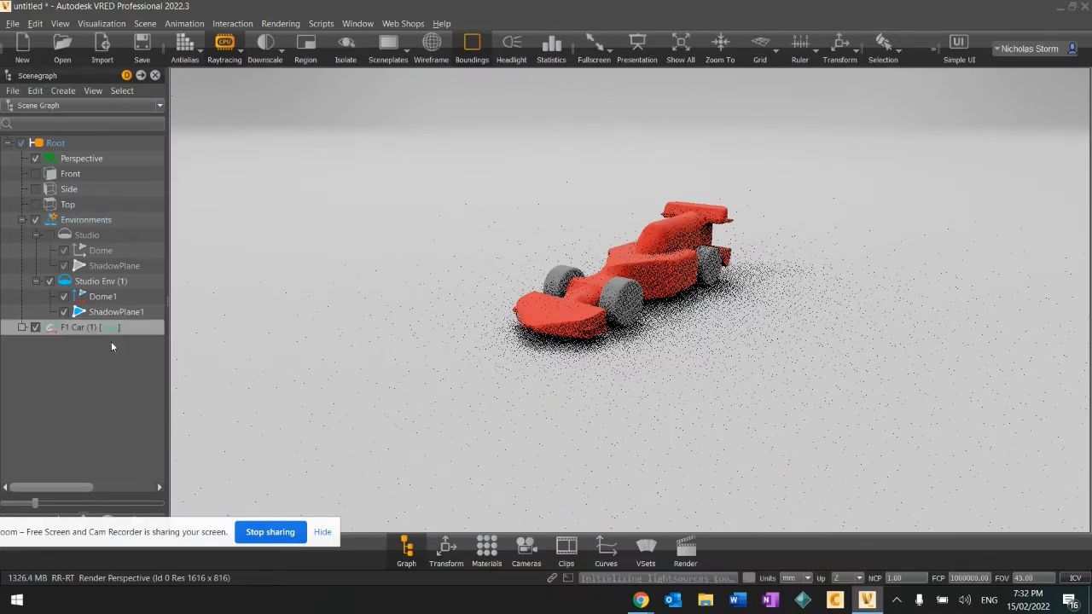
pyautogui.click(446, 548)
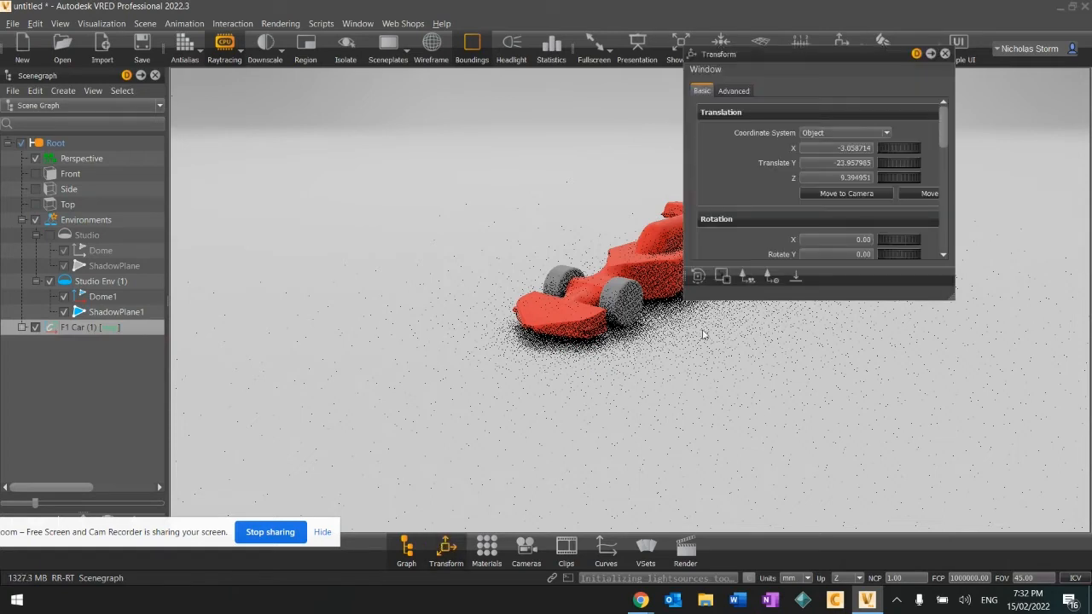
pyautogui.moveTo(876, 300); pyautogui.dragTo(900, 456)
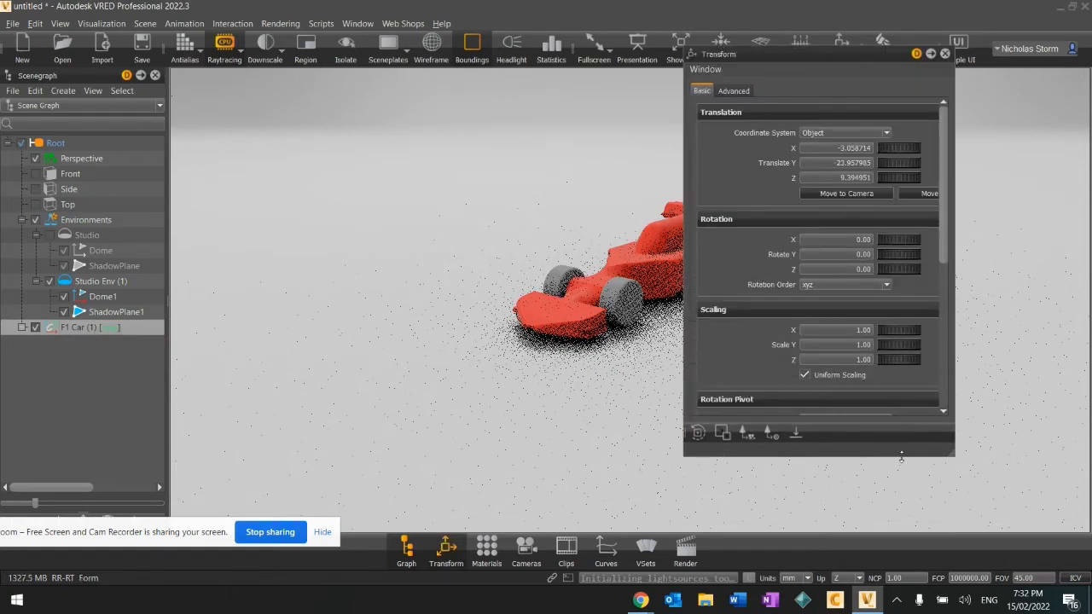
pyautogui.moveTo(814, 58); pyautogui.dragTo(903, 102)
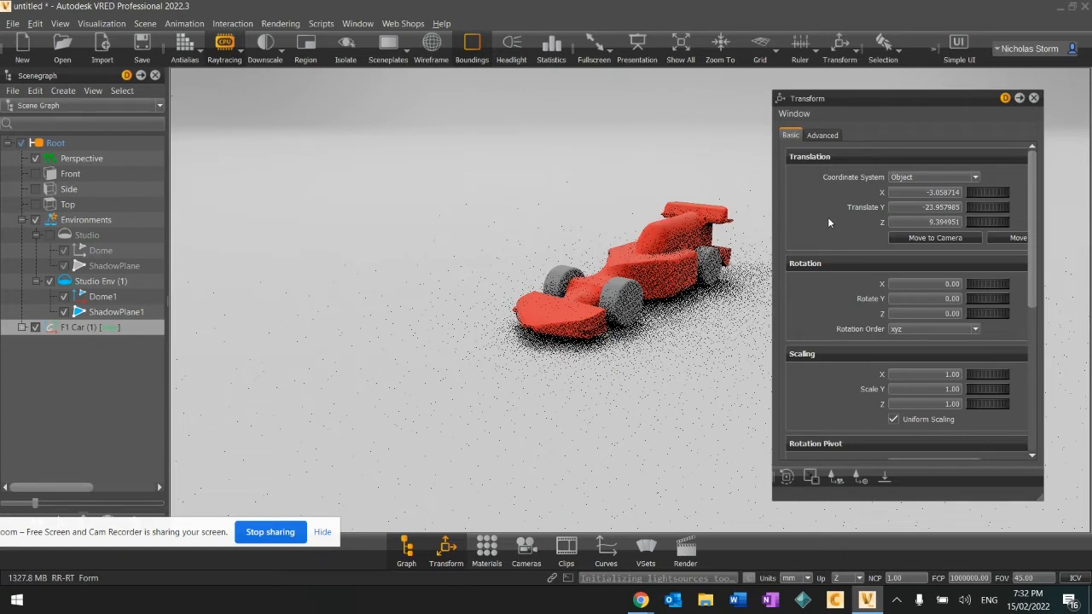
pyautogui.scroll(-2, 882, 280)
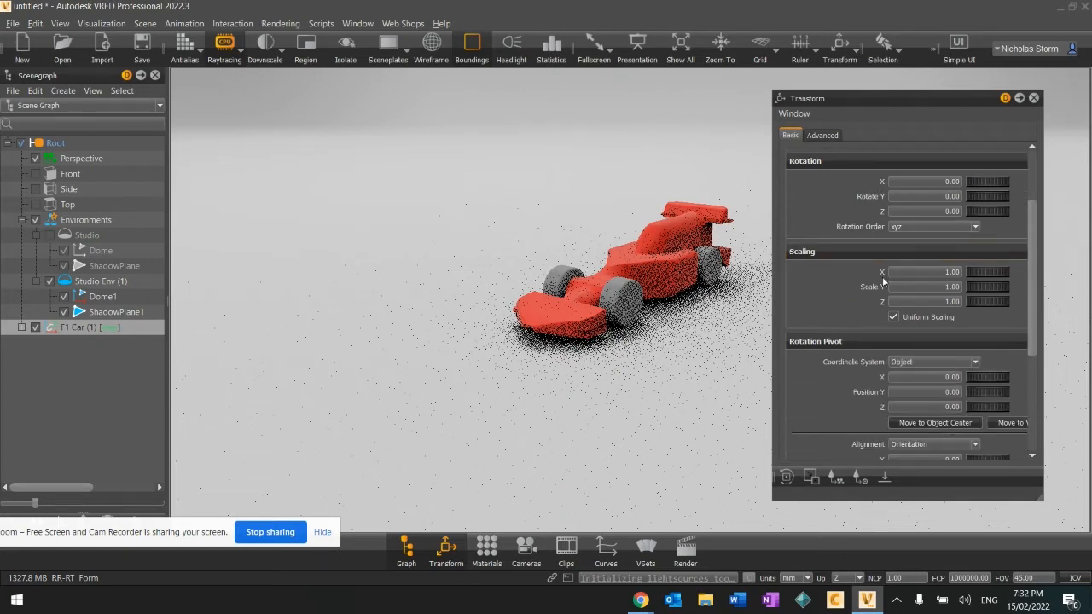
pyautogui.scroll(-2, 875, 278)
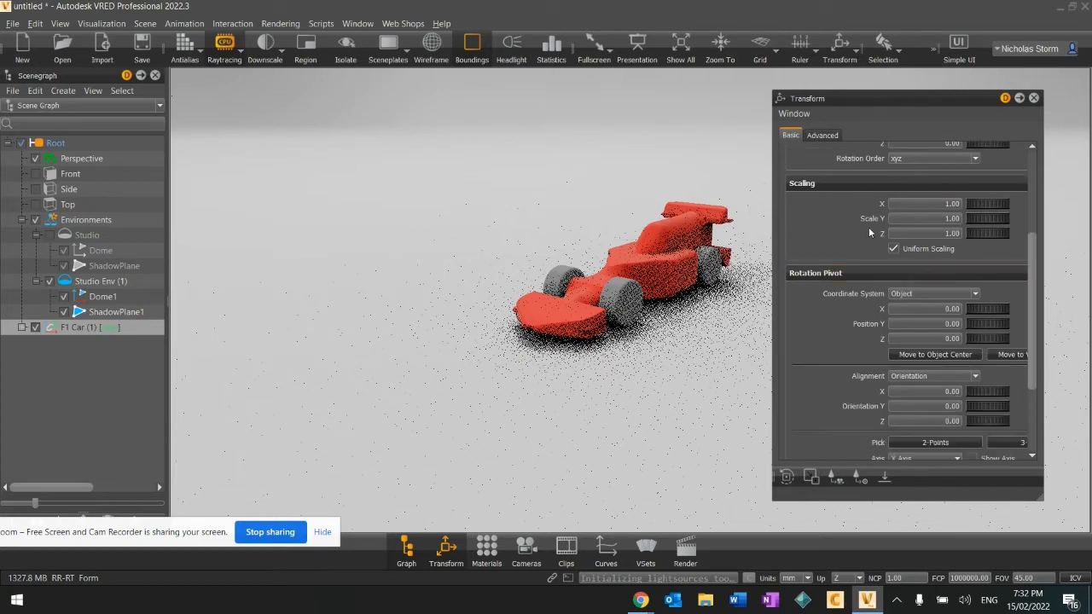
pyautogui.scroll(-1, 943, 213)
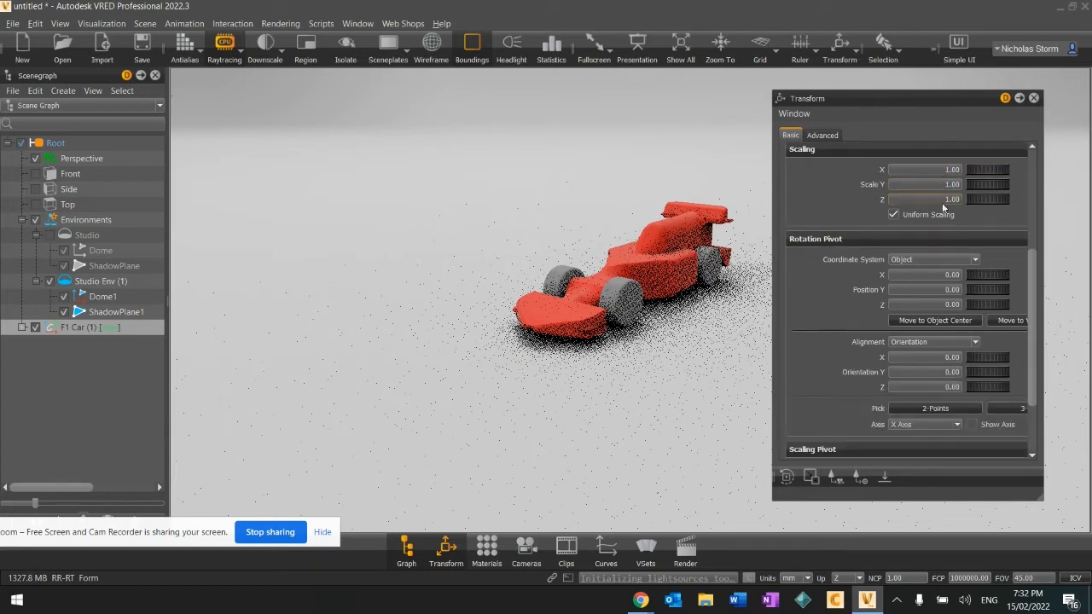
# Try enlarging the car uniformly in small increments, to a scale of 3.5 and on to about 6.6
pyautogui.scroll(1, 943, 202)
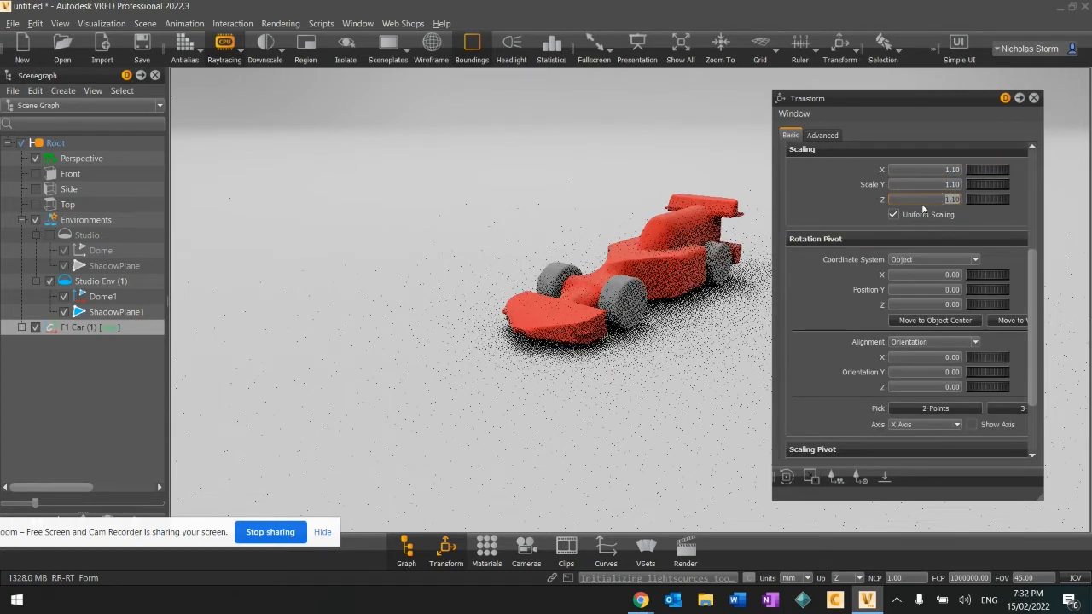
pyautogui.scroll(15, 936, 199)
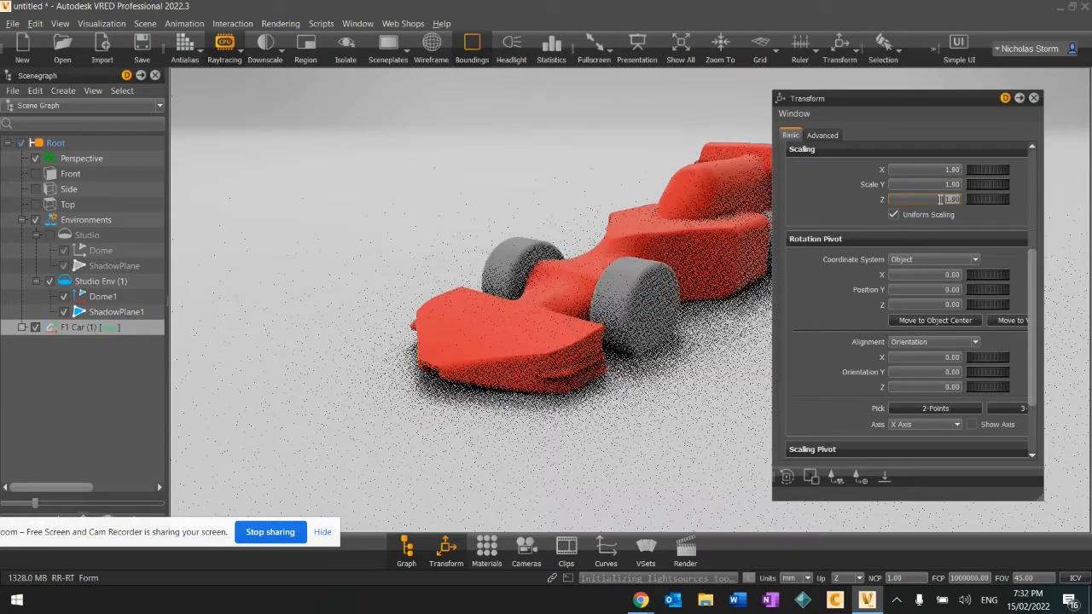
pyautogui.scroll(9, 939, 200)
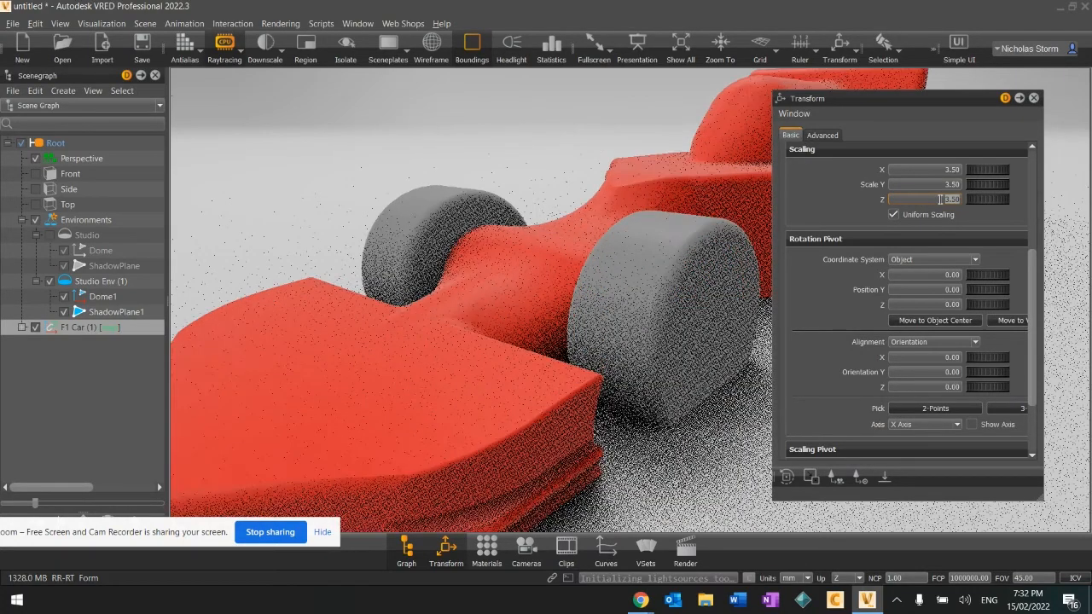
pyautogui.scroll(5, 648, 220)
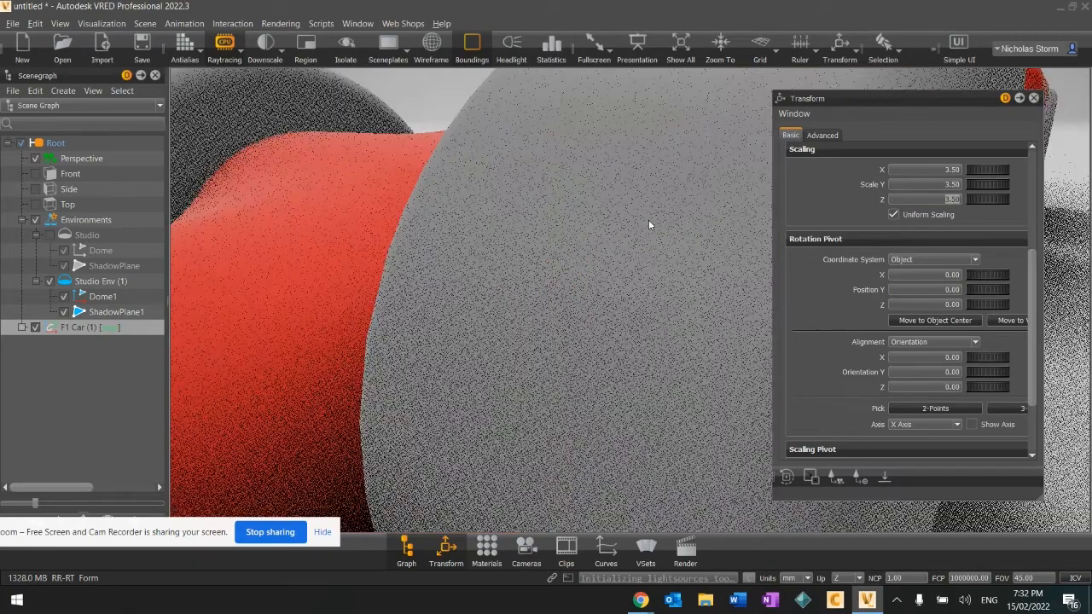
pyautogui.scroll(-6, 648, 224)
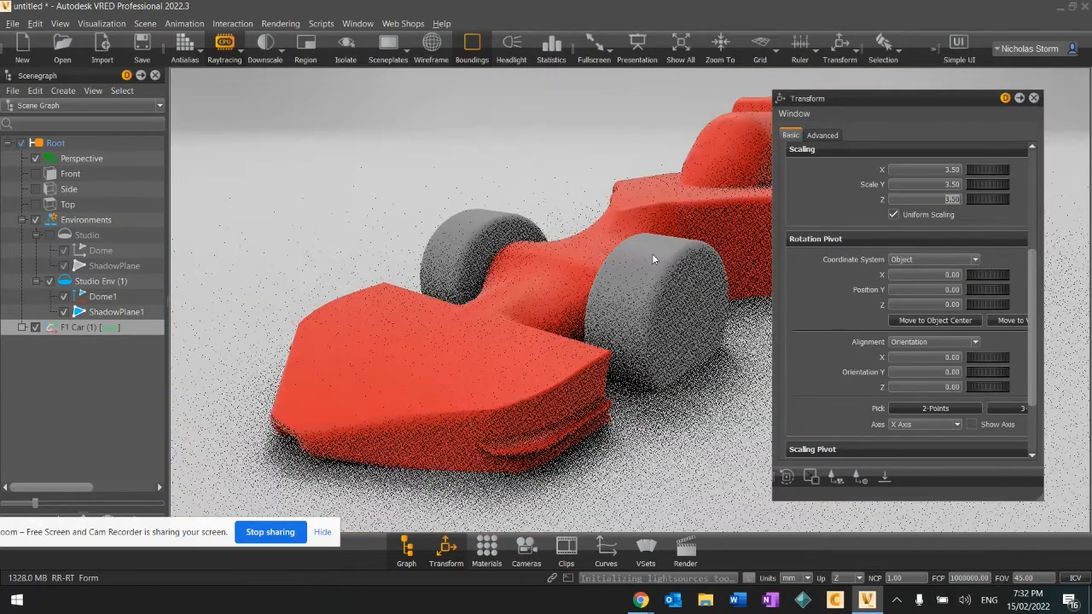
pyautogui.scroll(2, 652, 253)
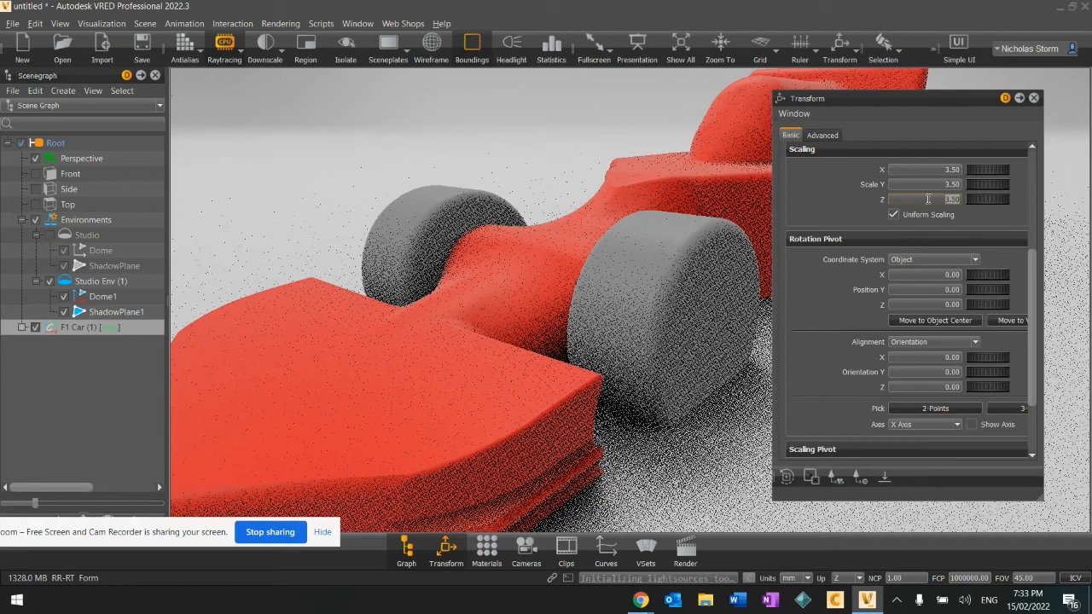
pyautogui.scroll(-4, 928, 199)
pyautogui.scroll(20, 928, 199)
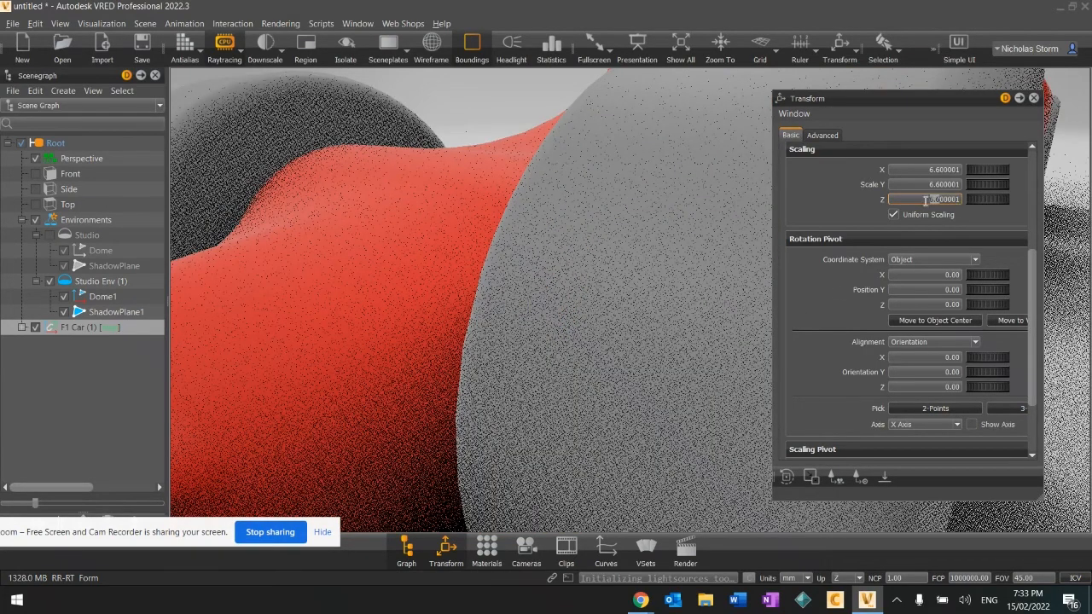
# Set the car's uniform scale to about 20, close the Transform editor and reframe the whole car
pyautogui.write('20.')
pyautogui.press('Return')
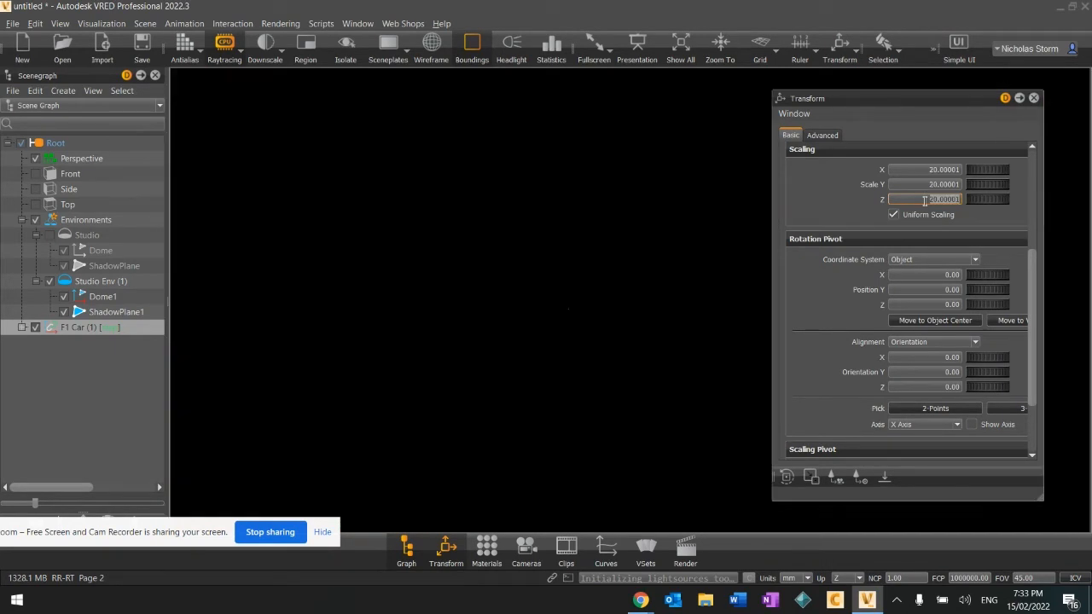
pyautogui.click(1033, 98)
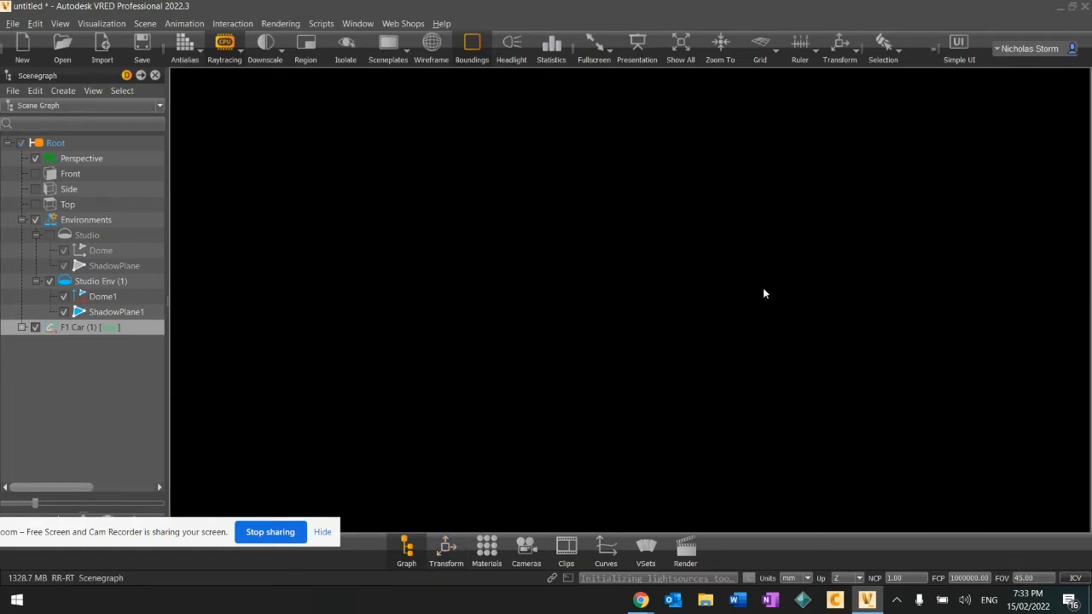
pyautogui.scroll(-4, 763, 289)
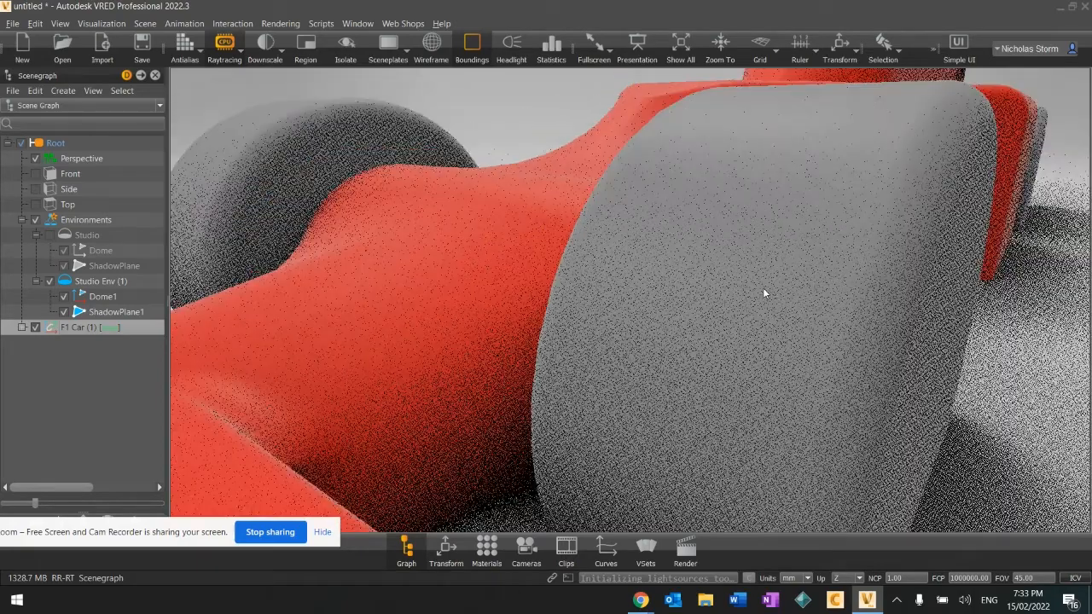
pyautogui.scroll(-5, 763, 293)
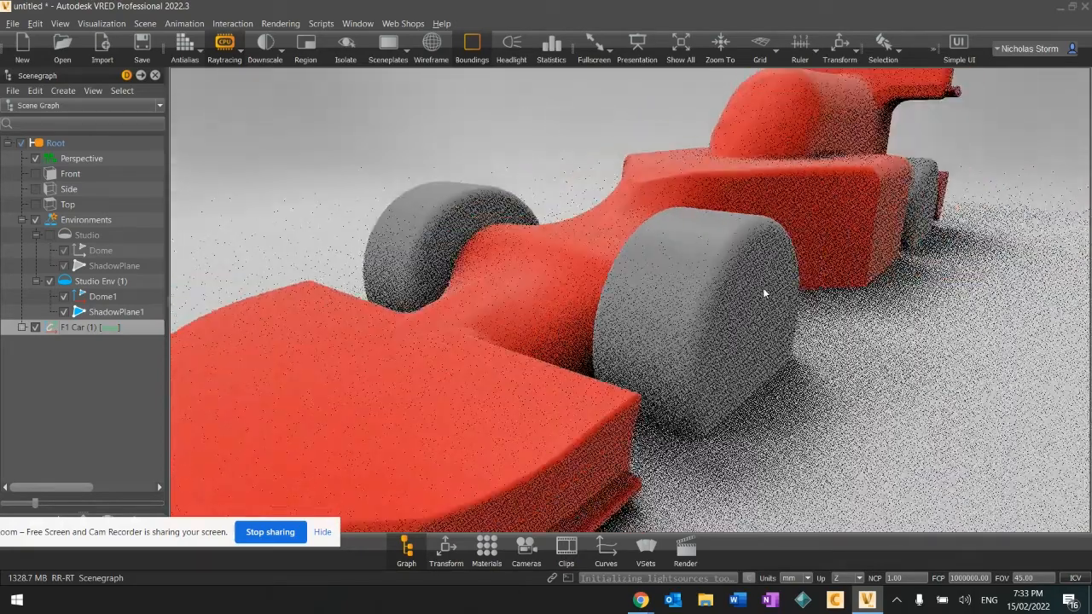
pyautogui.scroll(-5, 763, 293)
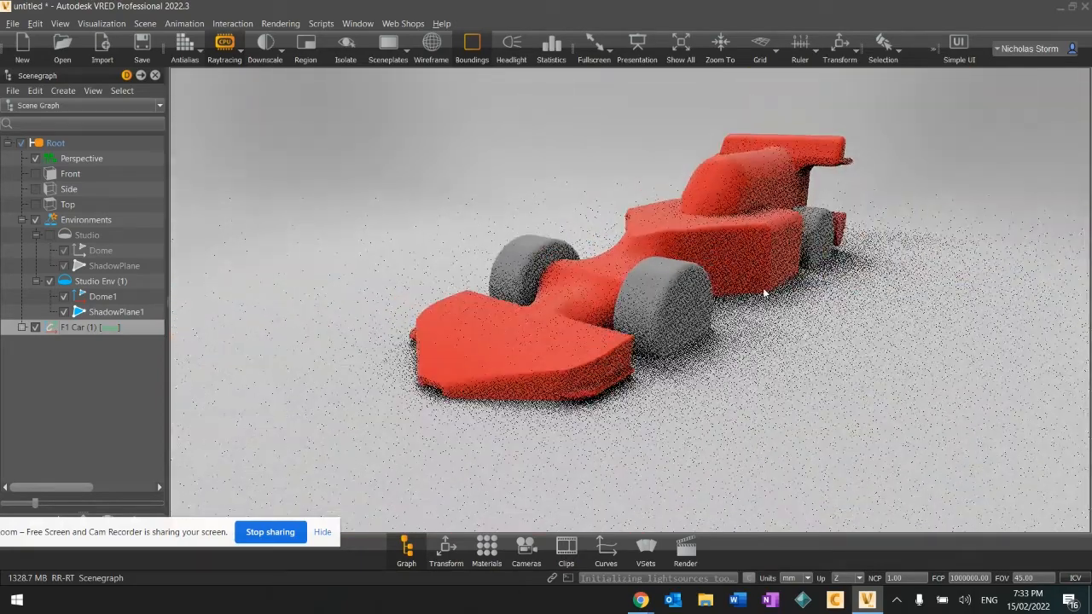
pyautogui.scroll(-4, 763, 292)
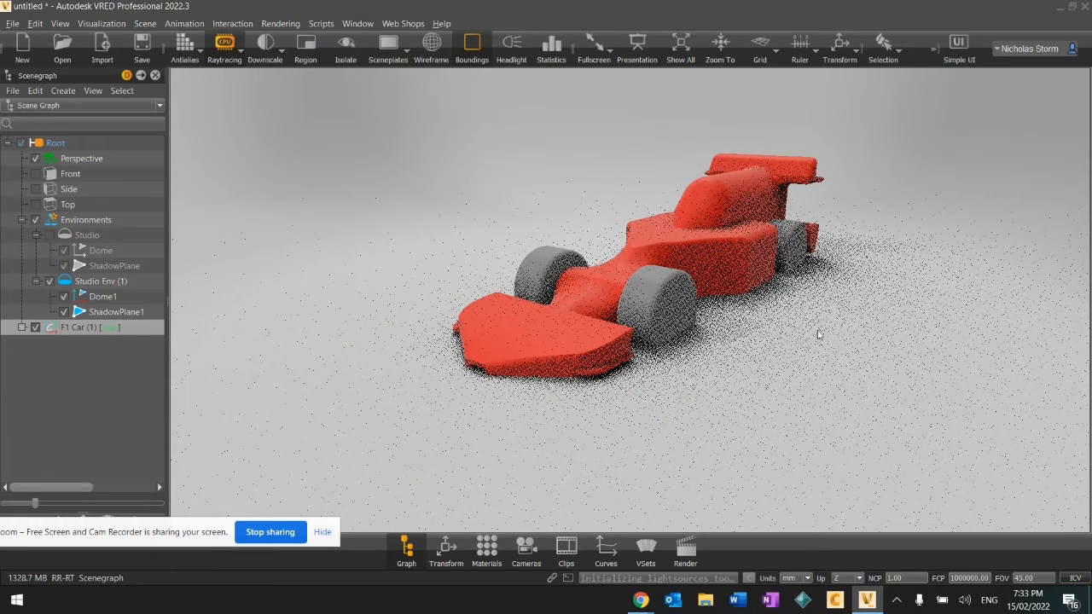
pyautogui.moveTo(818, 331); pyautogui.dragTo(806, 325)
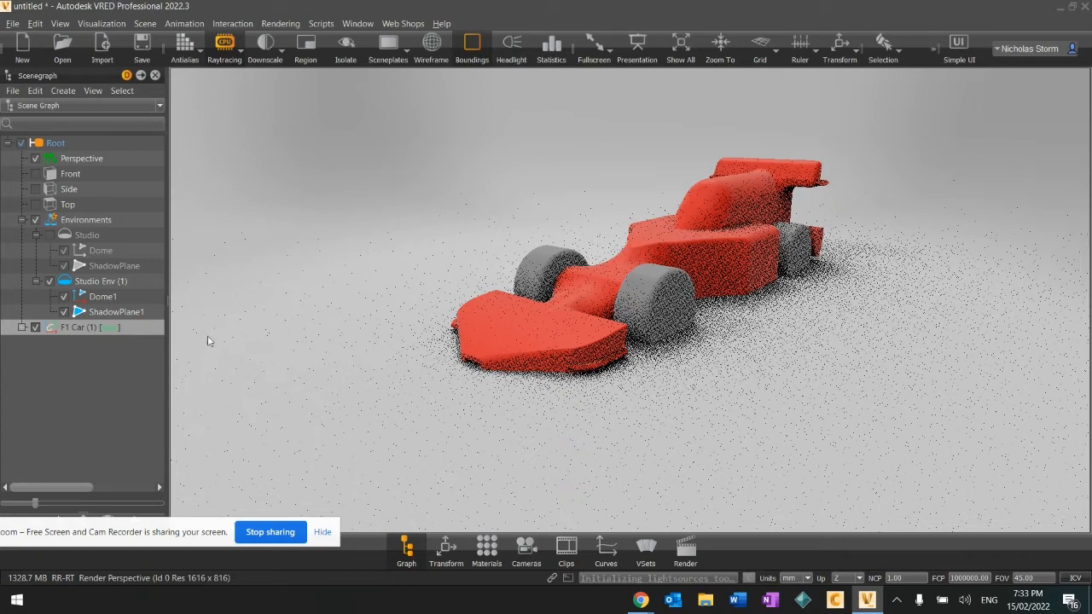
# Switch to the Studio environment and raise the F1 Car (1) node to a Z translation of about 159
pyautogui.click(51, 237)
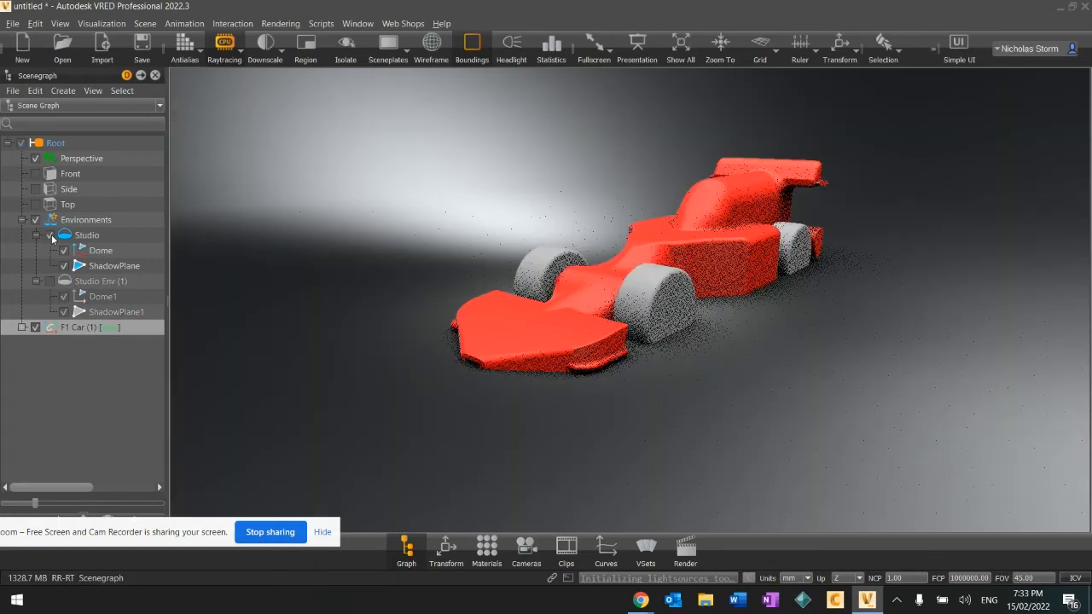
pyautogui.click(445, 550)
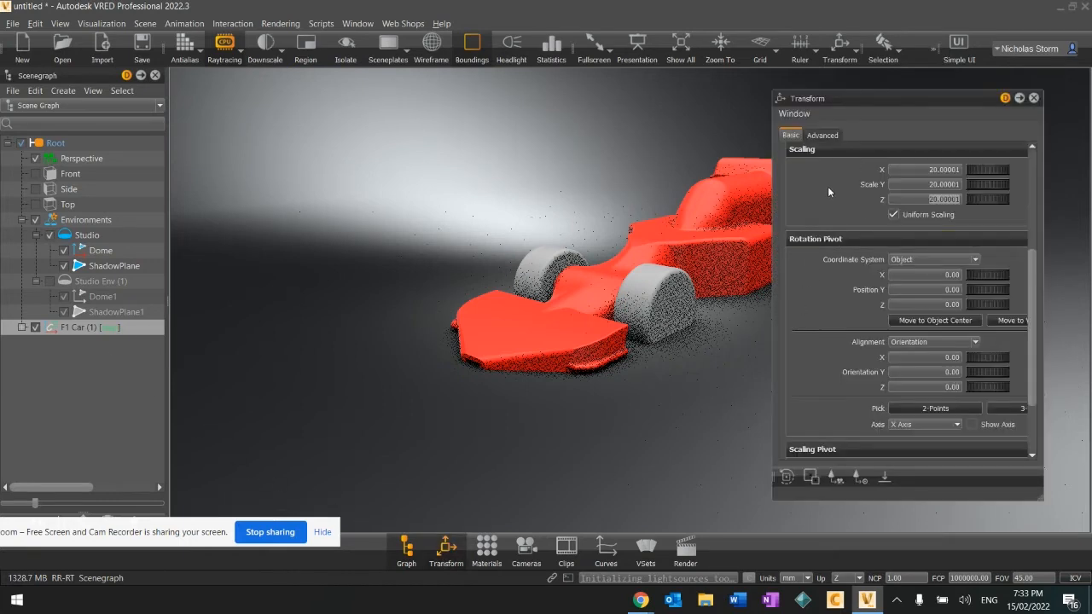
pyautogui.moveTo(1032, 260); pyautogui.dragTo(1036, 172)
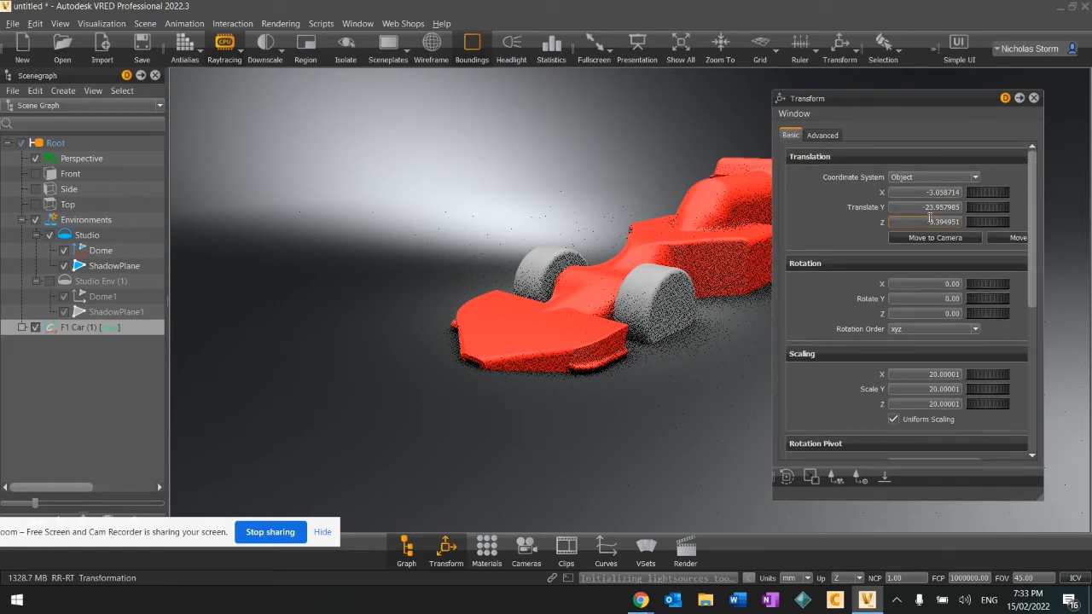
pyautogui.click(928, 219)
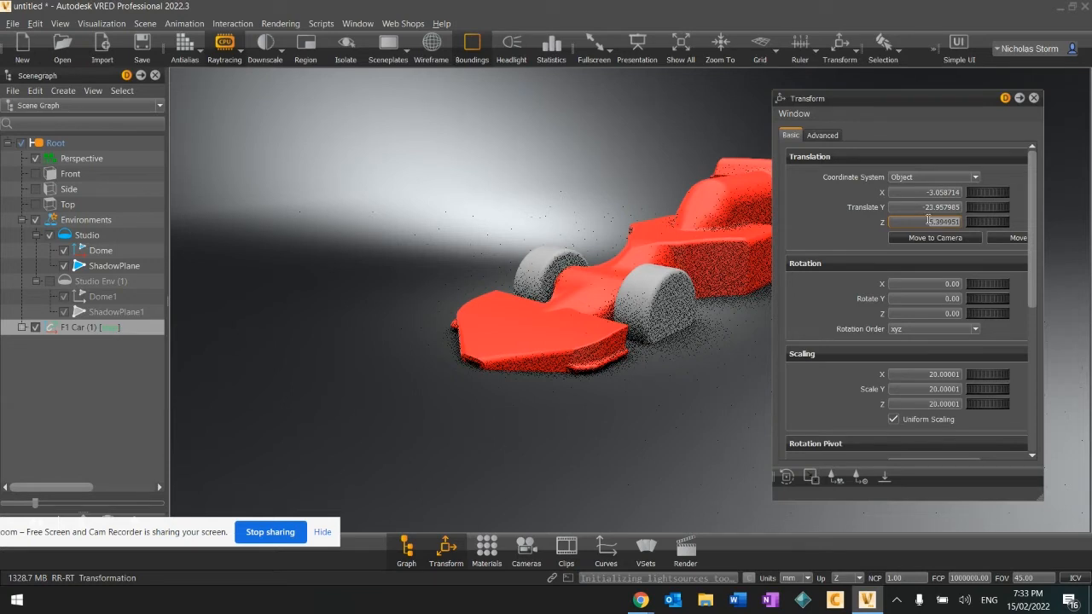
pyautogui.scroll(5, 928, 219)
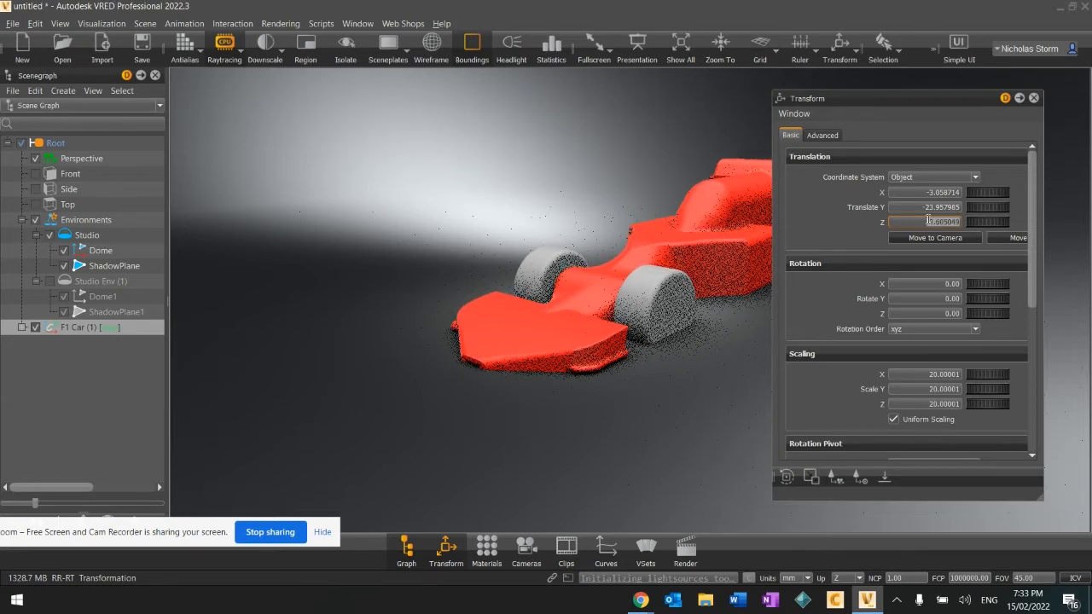
pyautogui.scroll(-20, 928, 220)
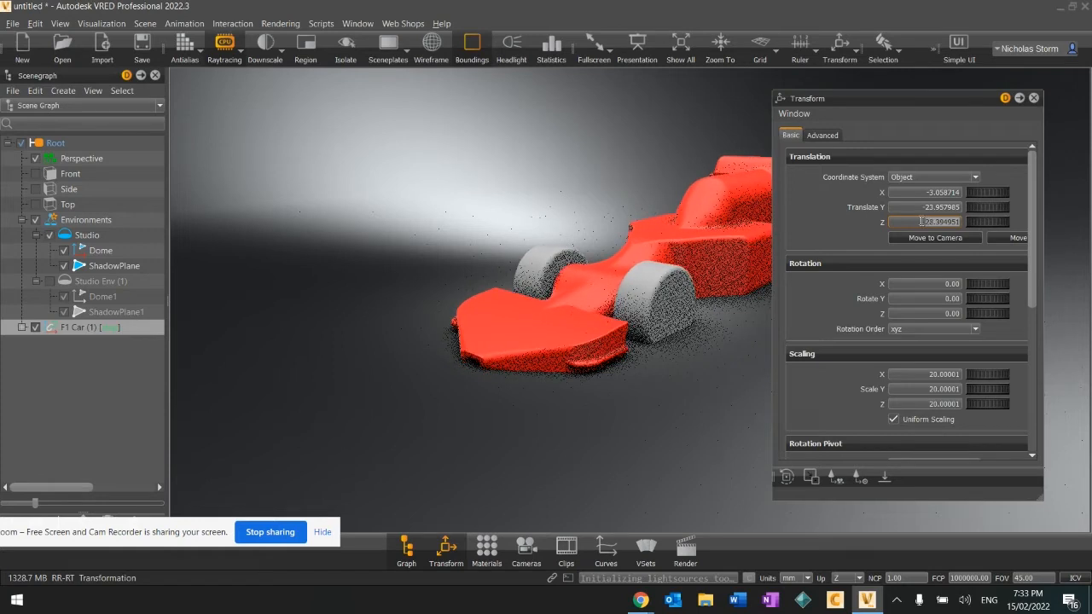
pyautogui.scroll(-20, 921, 221)
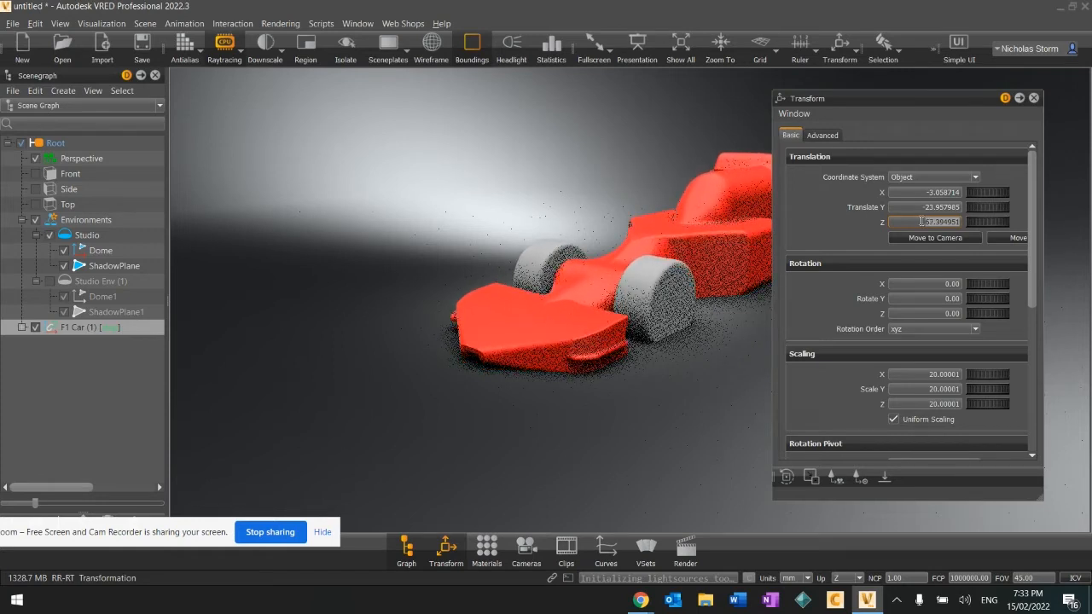
pyautogui.scroll(-20, 921, 221)
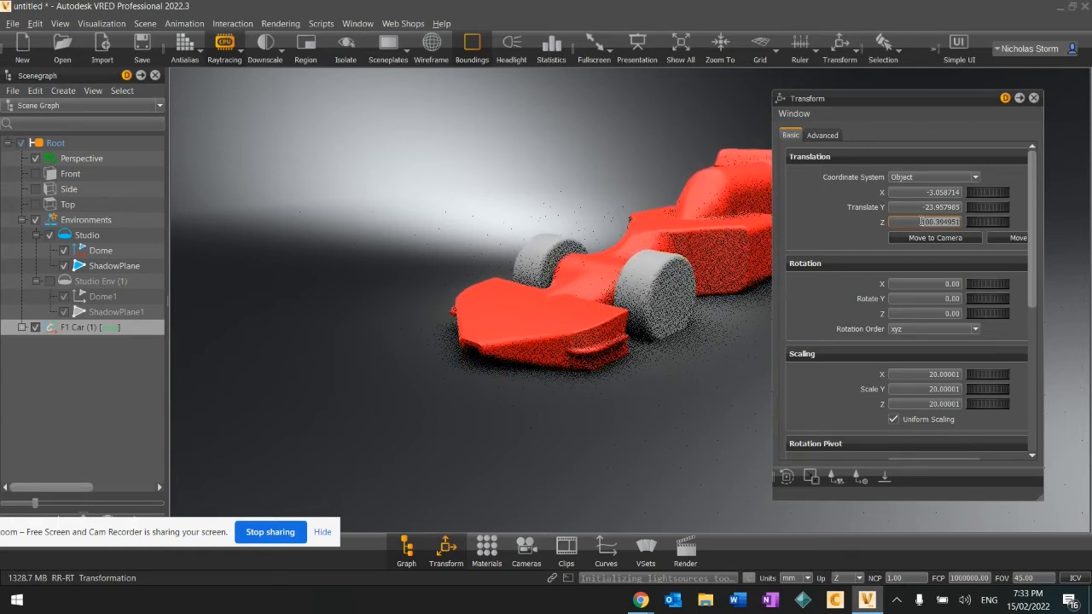
pyautogui.scroll(-20, 921, 221)
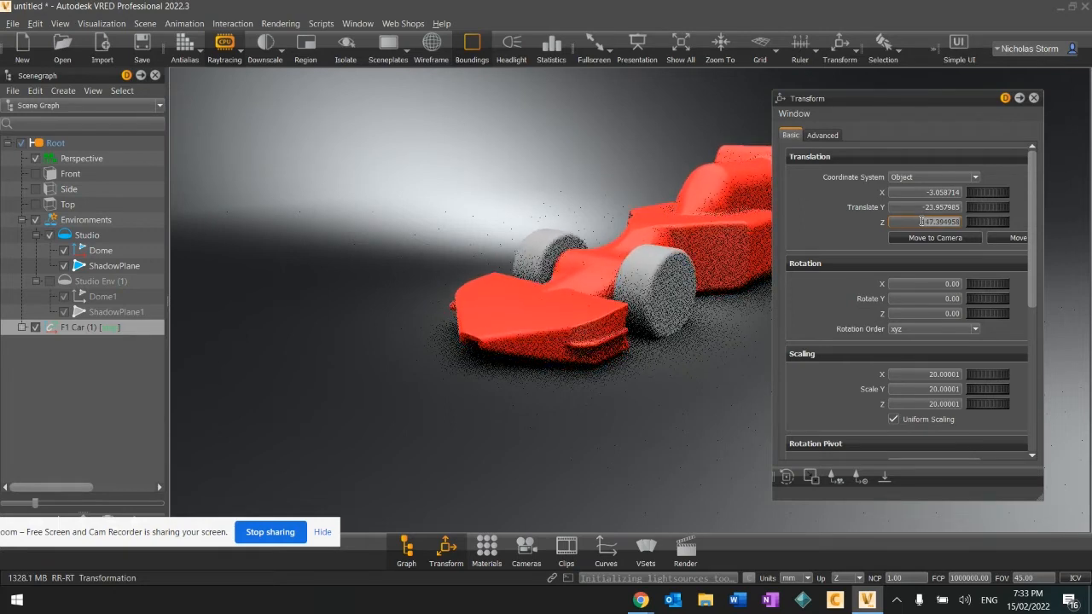
pyautogui.scroll(-4, 921, 221)
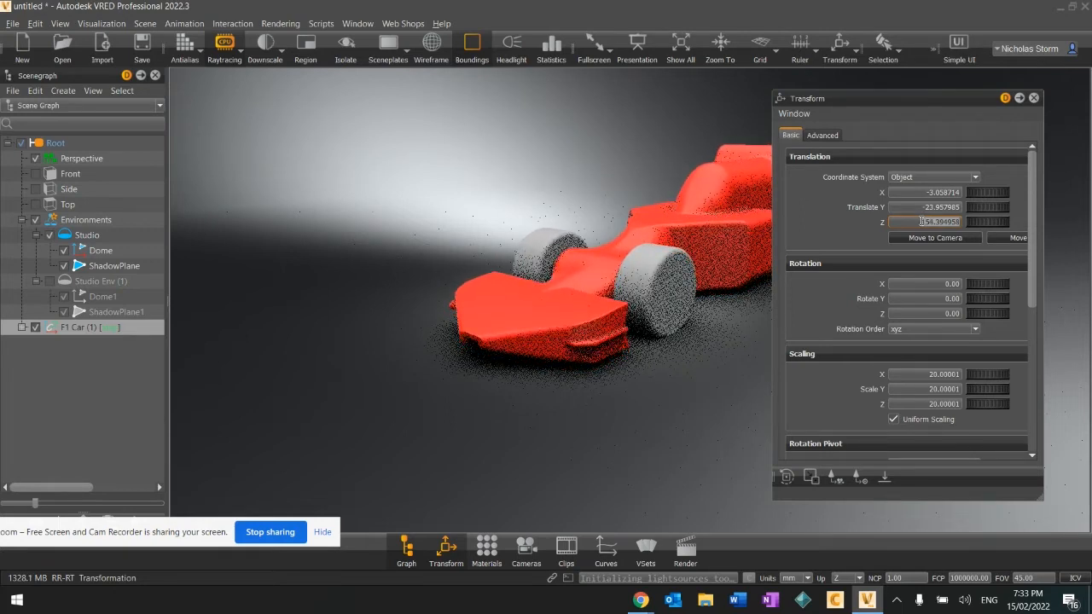
pyautogui.scroll(4, 921, 220)
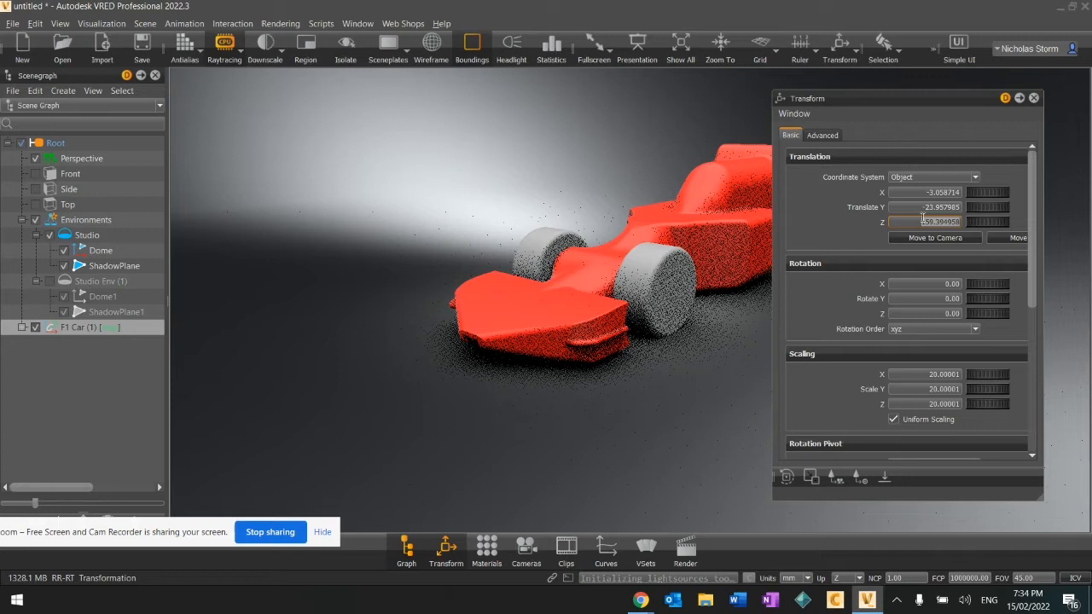
pyautogui.click(1033, 98)
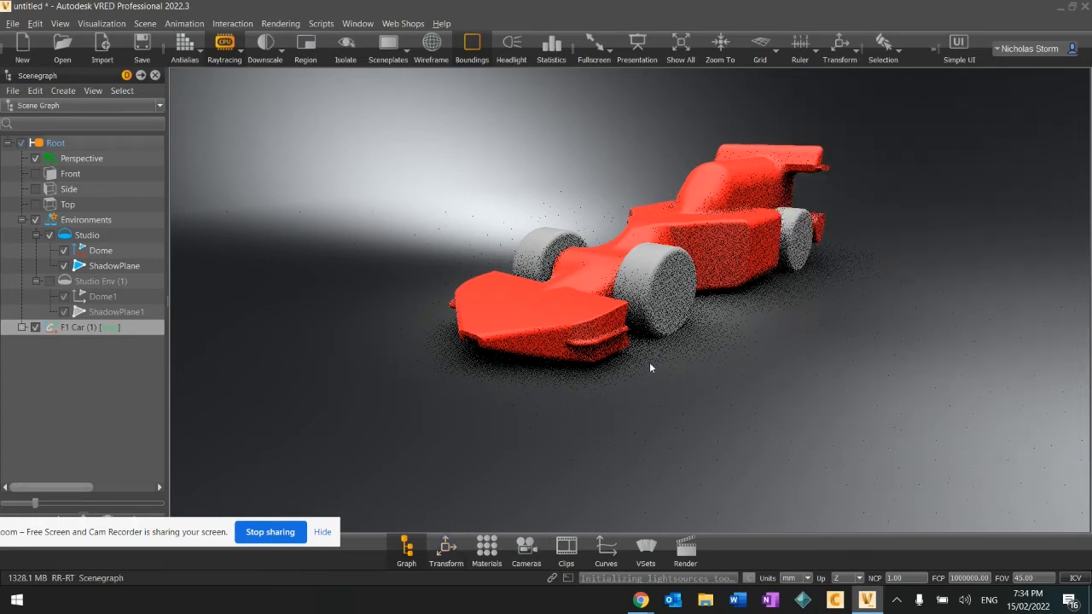
# Expand the F1 Car (1) node and its Assembly 1 group to list the individual car parts
pyautogui.scroll(3, 675, 418)
pyautogui.scroll(-4, 675, 419)
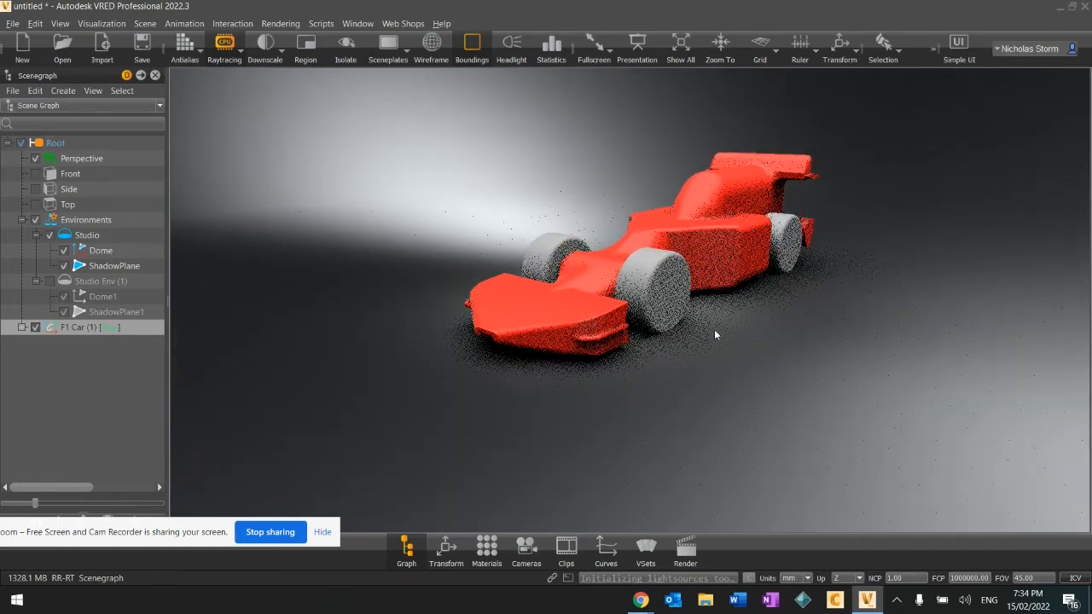
pyautogui.moveTo(714, 332); pyautogui.dragTo(612, 373)
pyautogui.moveTo(613, 373); pyautogui.dragTo(656, 366, button='middle')
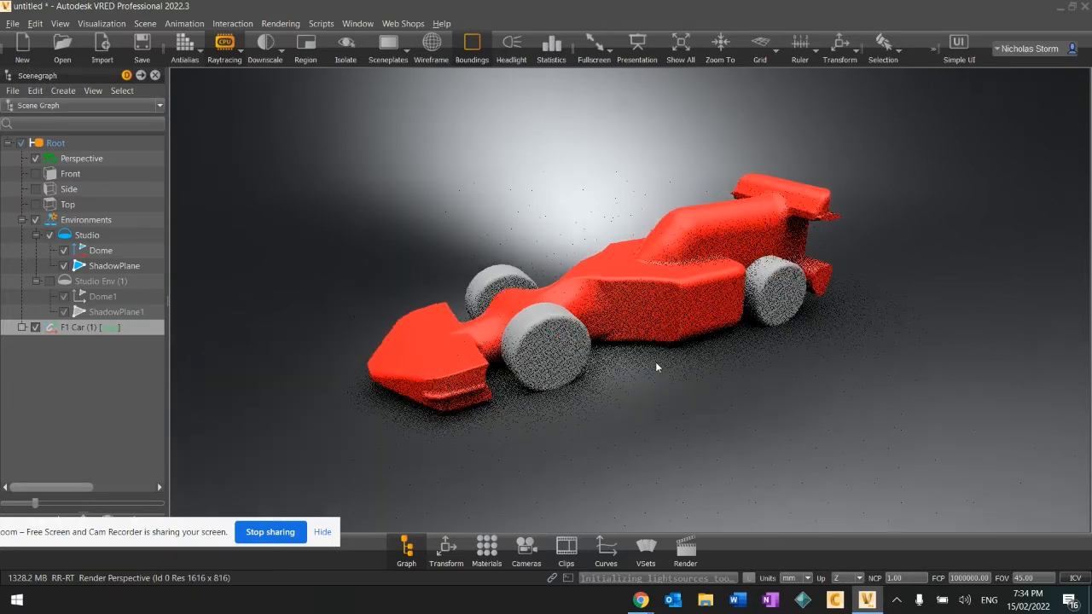
pyautogui.moveTo(601, 400); pyautogui.dragTo(605, 391)
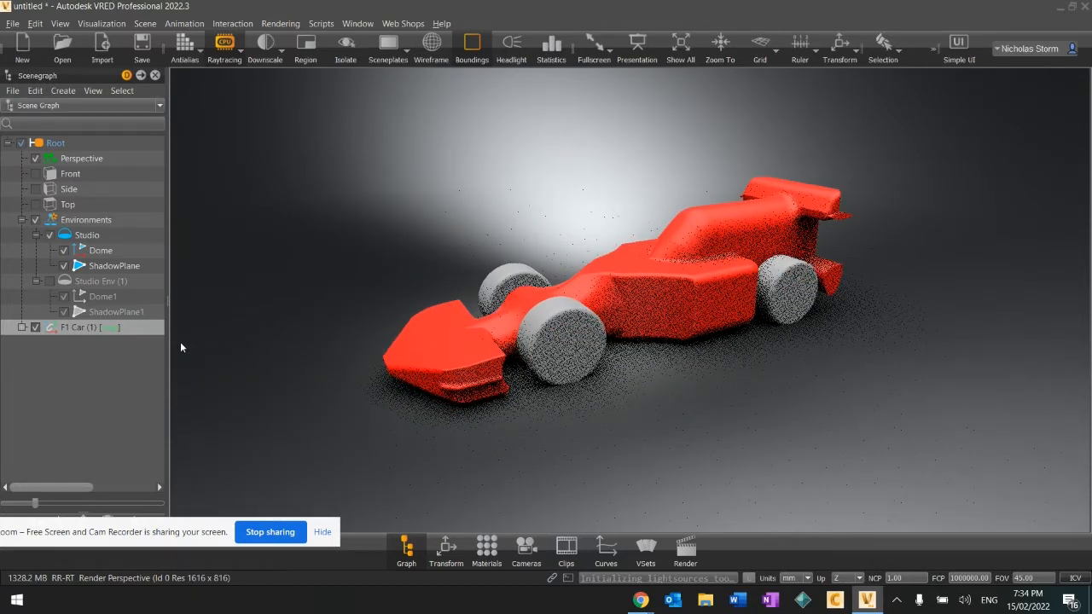
pyautogui.click(21, 327)
pyautogui.click(36, 342)
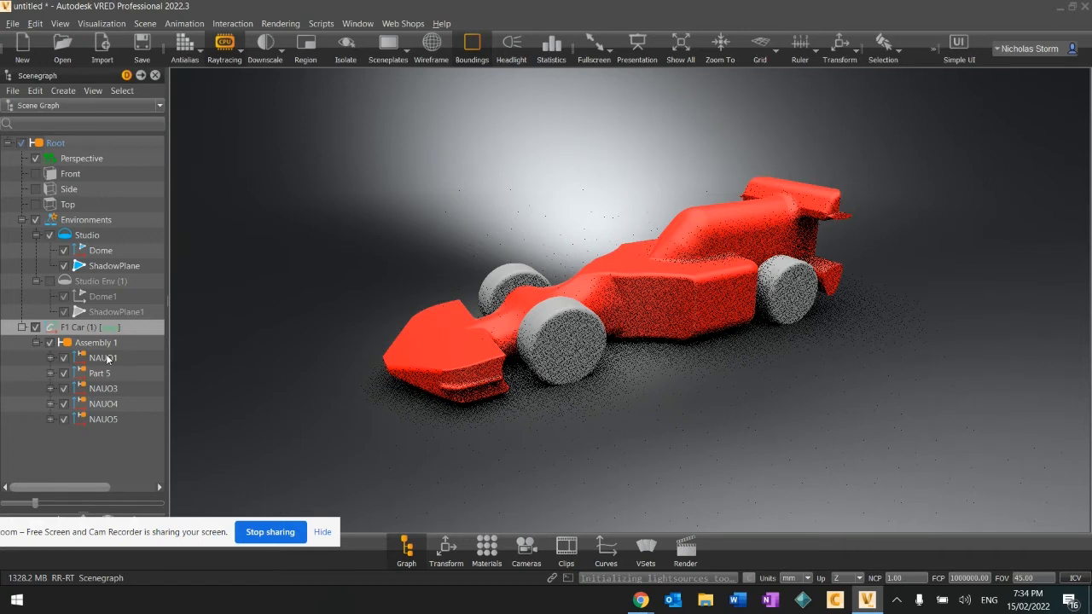
# Turn on the wireframe display and select the Assembly 1 parts one by one, ending with Part 5, to identify each
pyautogui.click(108, 359)
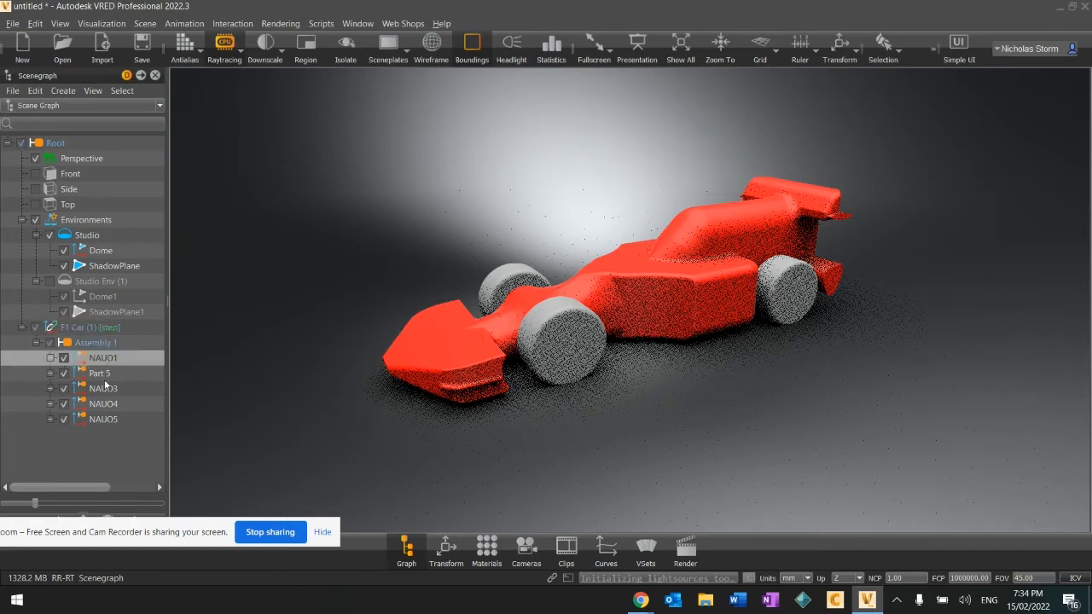
pyautogui.click(106, 388)
pyautogui.click(110, 404)
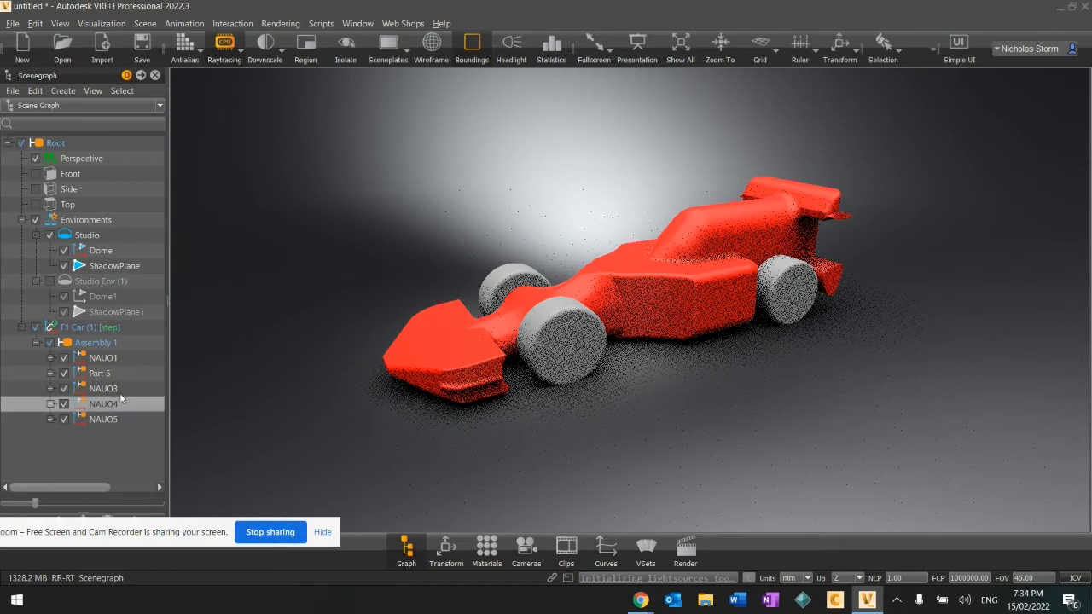
pyautogui.click(431, 45)
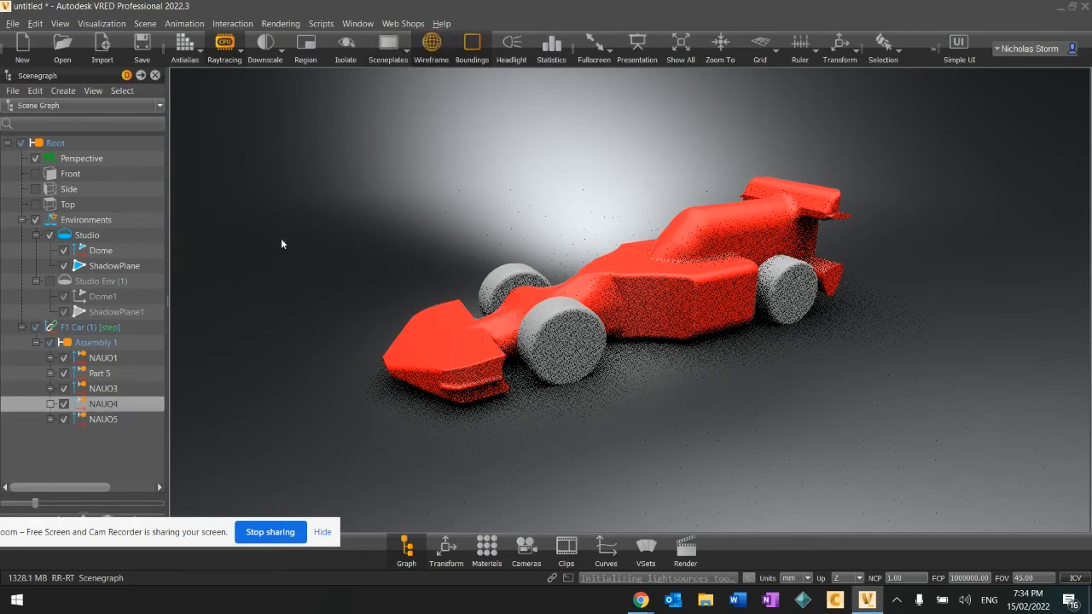
pyautogui.click(103, 391)
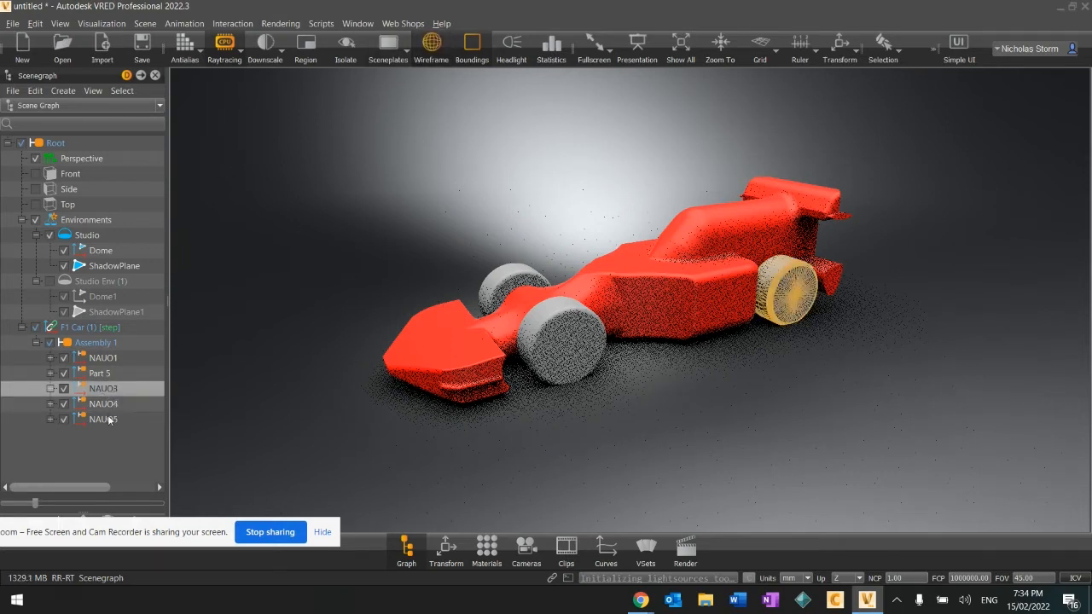
pyautogui.click(104, 410)
pyautogui.click(108, 421)
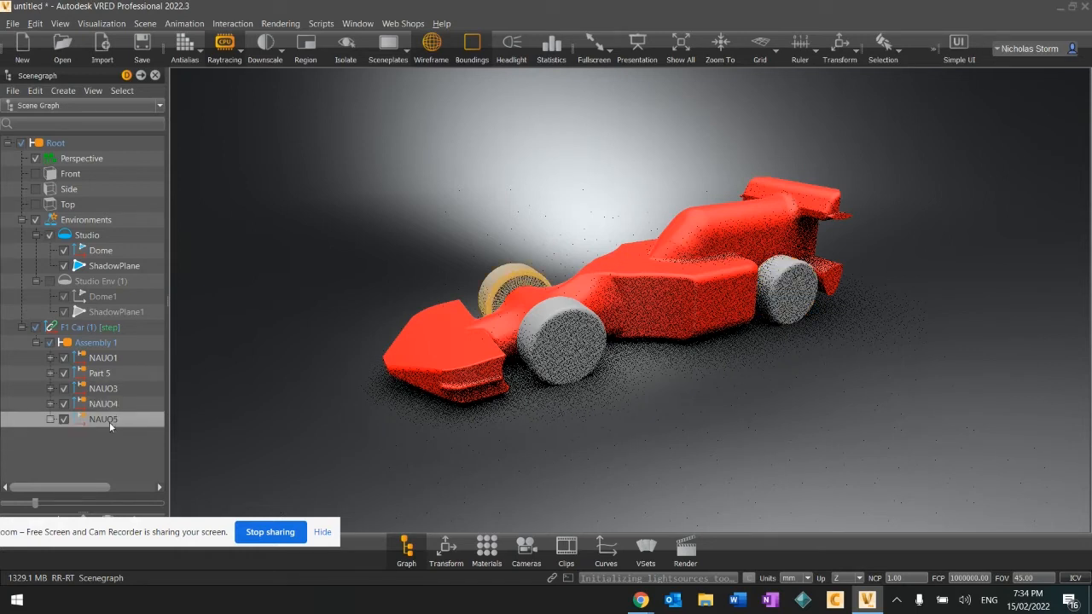
pyautogui.click(98, 375)
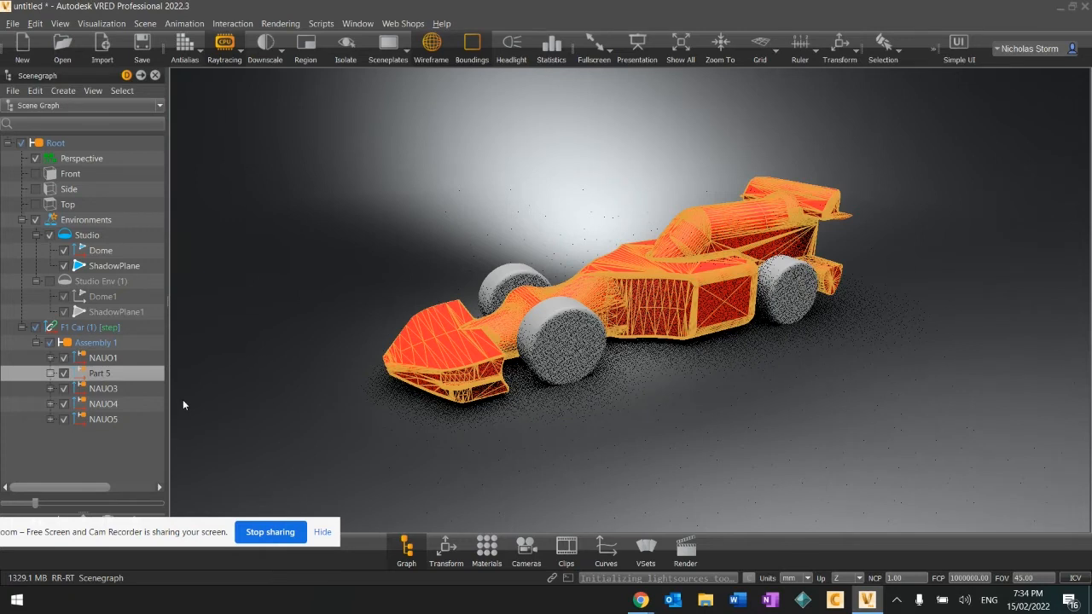
# Select the four wheel nodes NAUO1, NAUO3, NAUO4 and NAUO5 together
pyautogui.click(109, 358)
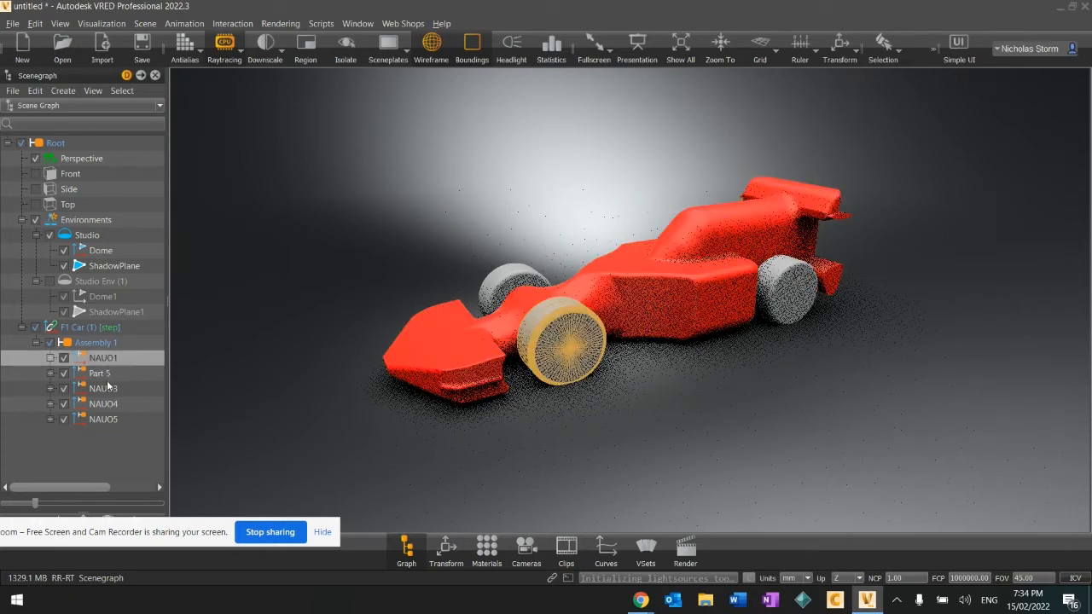
pyautogui.keyDown('ctrl'); pyautogui.click(98, 389); pyautogui.keyUp('ctrl')
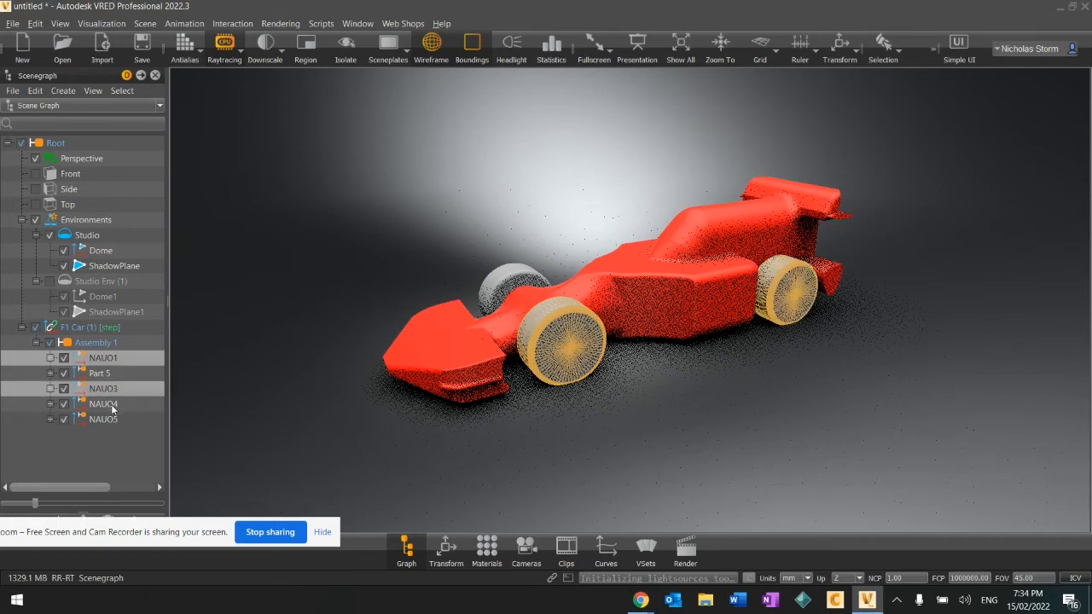
pyautogui.keyDown('ctrl'); pyautogui.click(110, 404); pyautogui.keyUp('ctrl')
pyautogui.keyDown('ctrl'); pyautogui.click(110, 420); pyautogui.keyUp('ctrl')
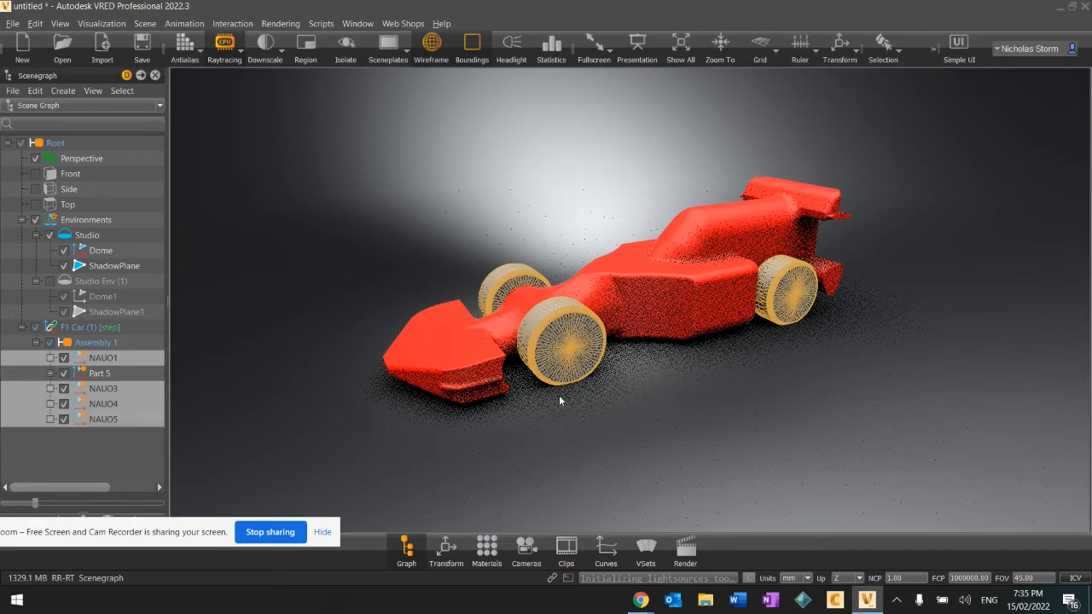
# Open the Material Editor, make its window taller and create a new Tire material
pyautogui.click(486, 547)
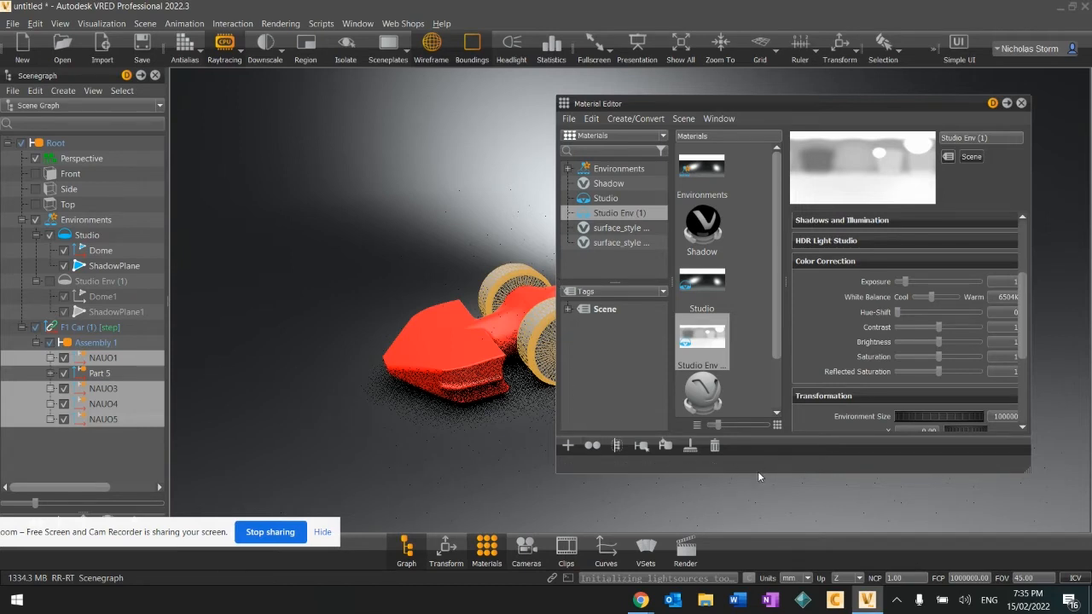
pyautogui.moveTo(756, 473); pyautogui.dragTo(757, 508)
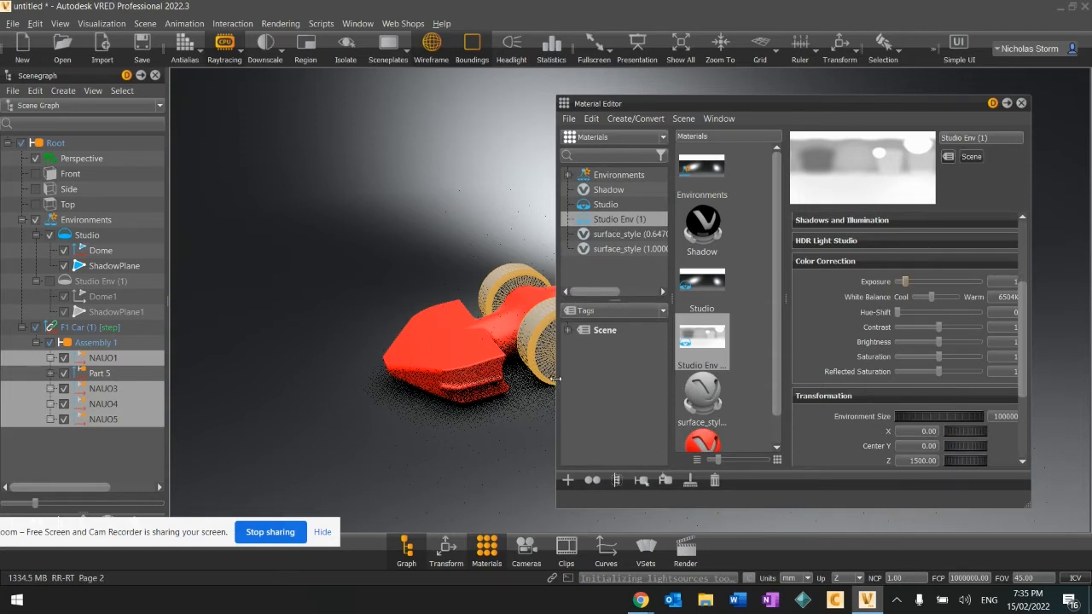
pyautogui.moveTo(555, 384); pyautogui.dragTo(529, 382)
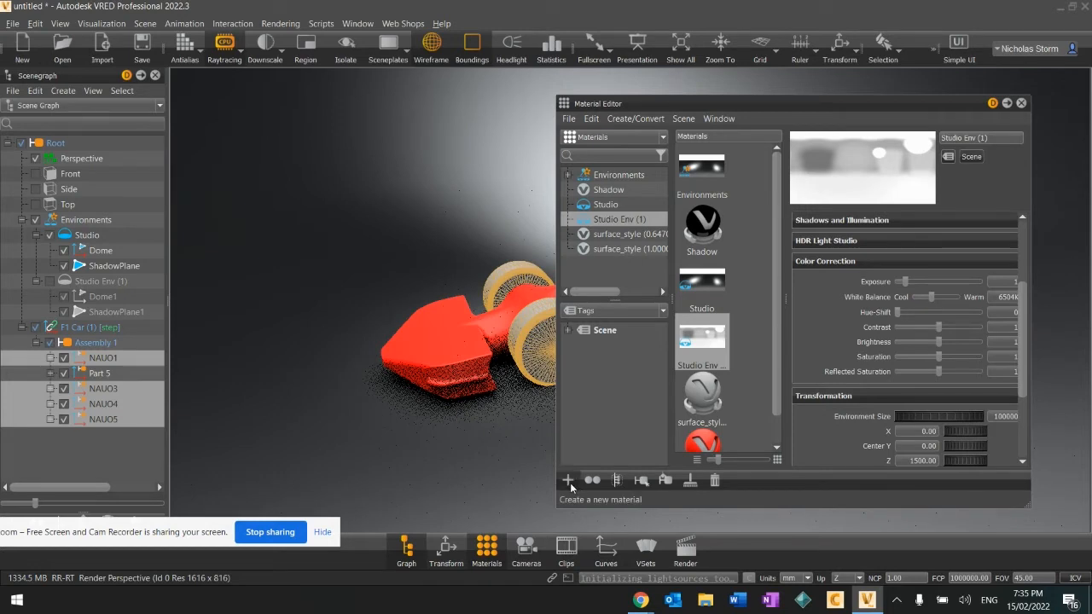
pyautogui.click(570, 483)
pyautogui.moveTo(595, 510)
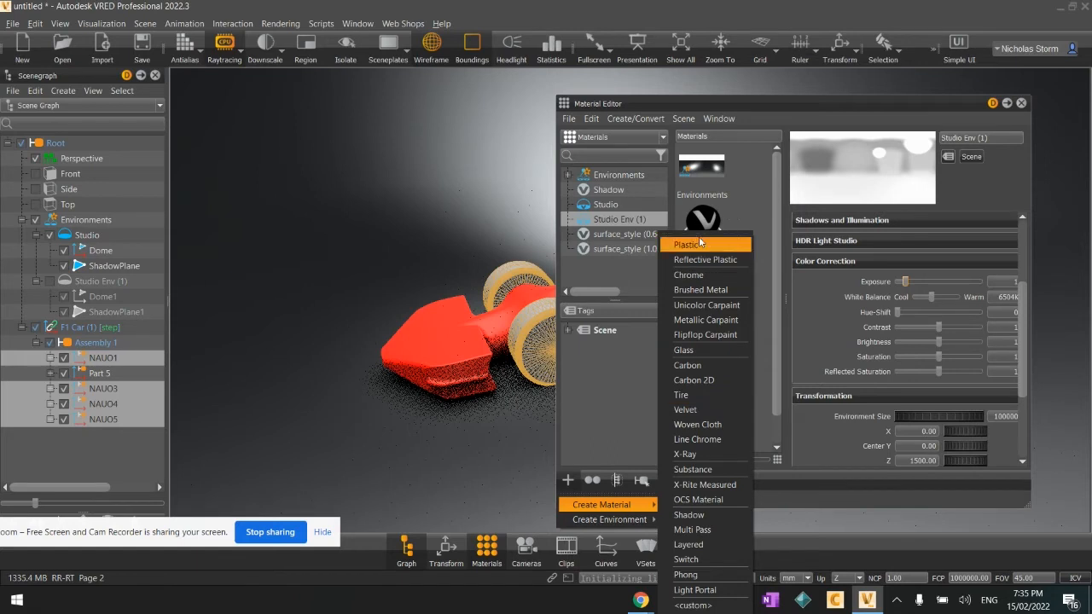
pyautogui.click(712, 397)
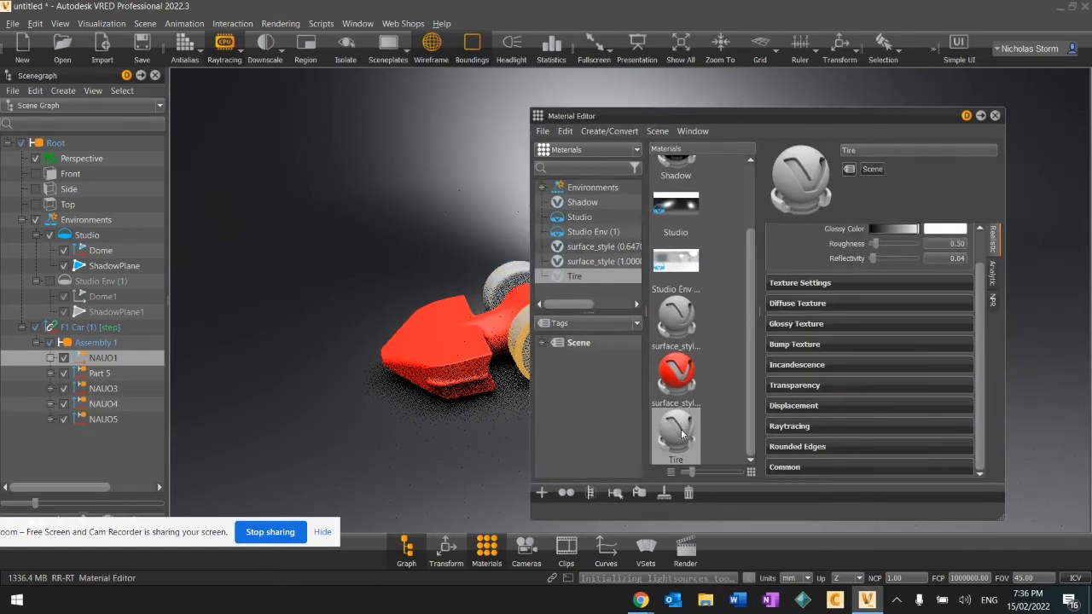
# Select the wheel nodes NAUO1, NAUO3, NAUO4 and NAUO5 and apply the Tire material to them
pyautogui.moveTo(755, 117); pyautogui.dragTo(858, 329)
pyautogui.click(110, 390)
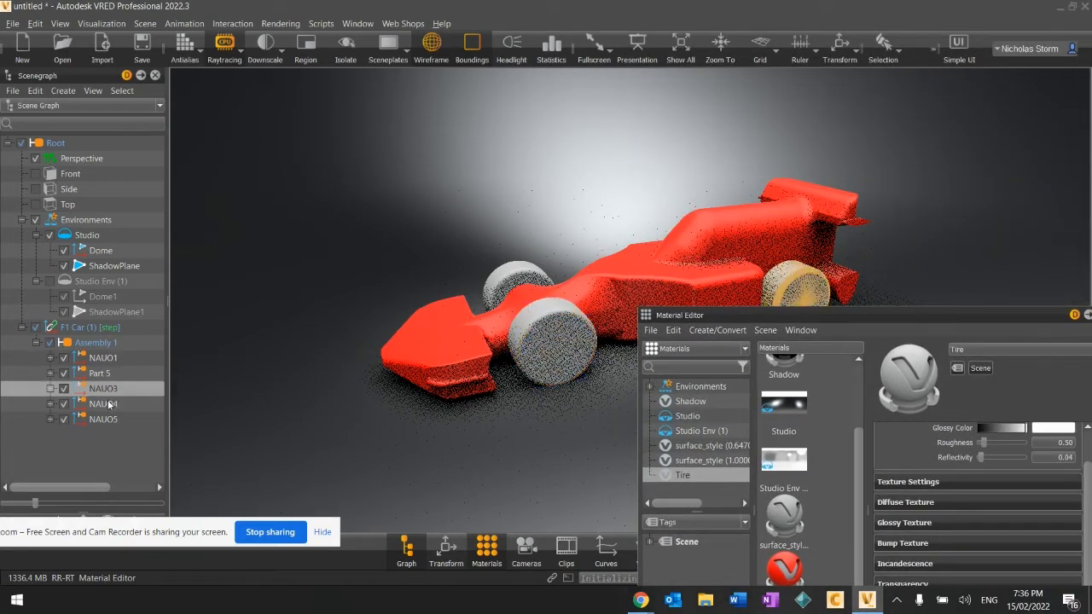
pyautogui.click(113, 419)
pyautogui.keyDown('ctrl'); pyautogui.click(113, 404); pyautogui.keyUp('ctrl')
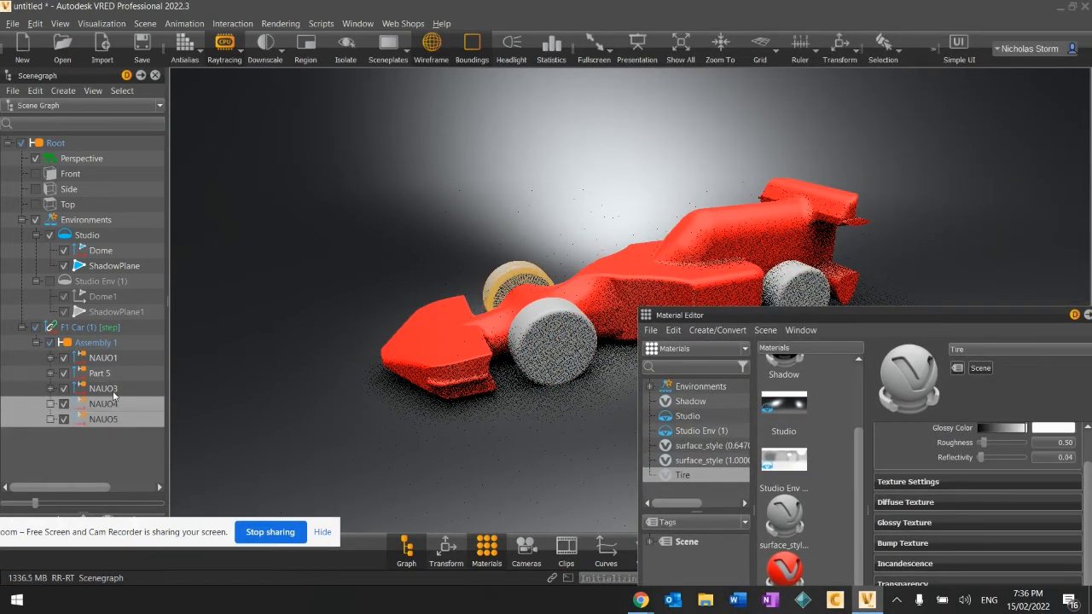
pyautogui.keyDown('ctrl'); pyautogui.click(113, 389); pyautogui.keyUp('ctrl')
pyautogui.keyDown('ctrl'); pyautogui.click(113, 358); pyautogui.keyUp('ctrl')
pyautogui.moveTo(810, 314); pyautogui.dragTo(749, 77)
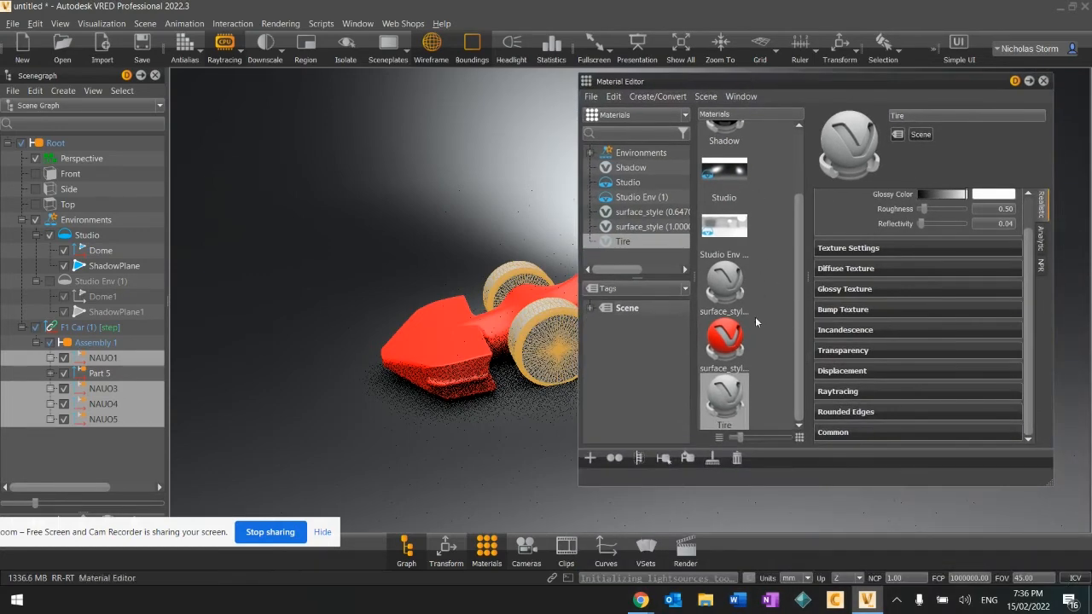
pyautogui.rightClick(729, 399)
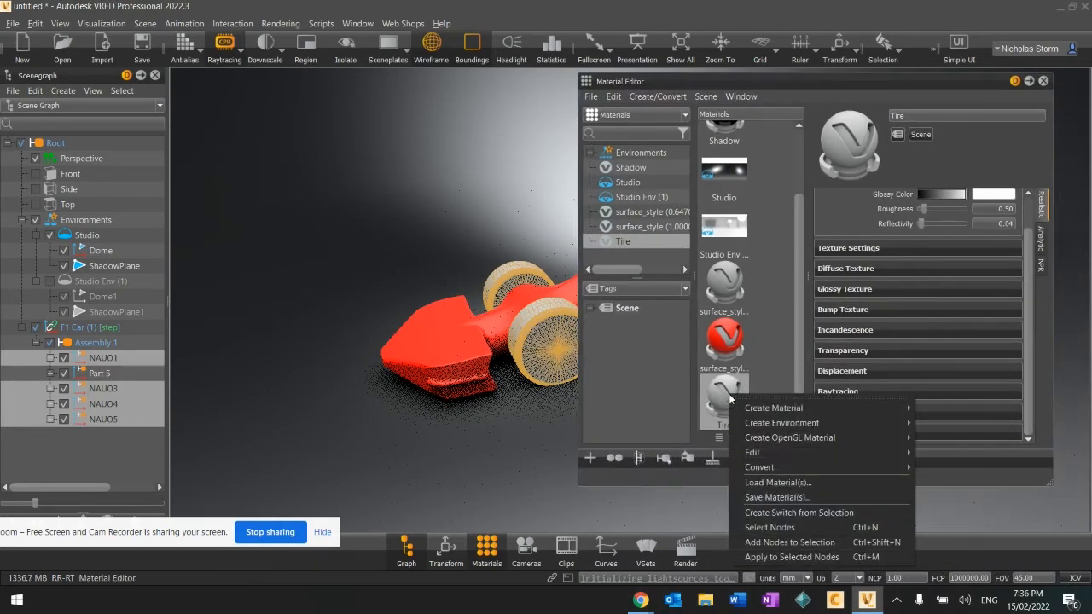
pyautogui.click(802, 556)
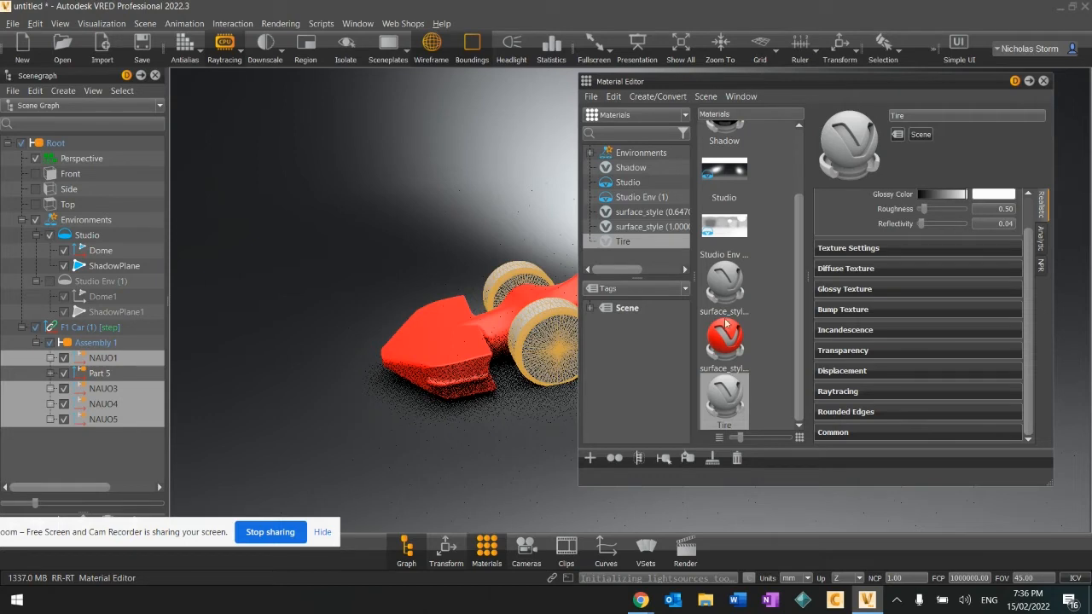
# Turn off the wireframe display and select the Tire material for editing
pyautogui.click(762, 361)
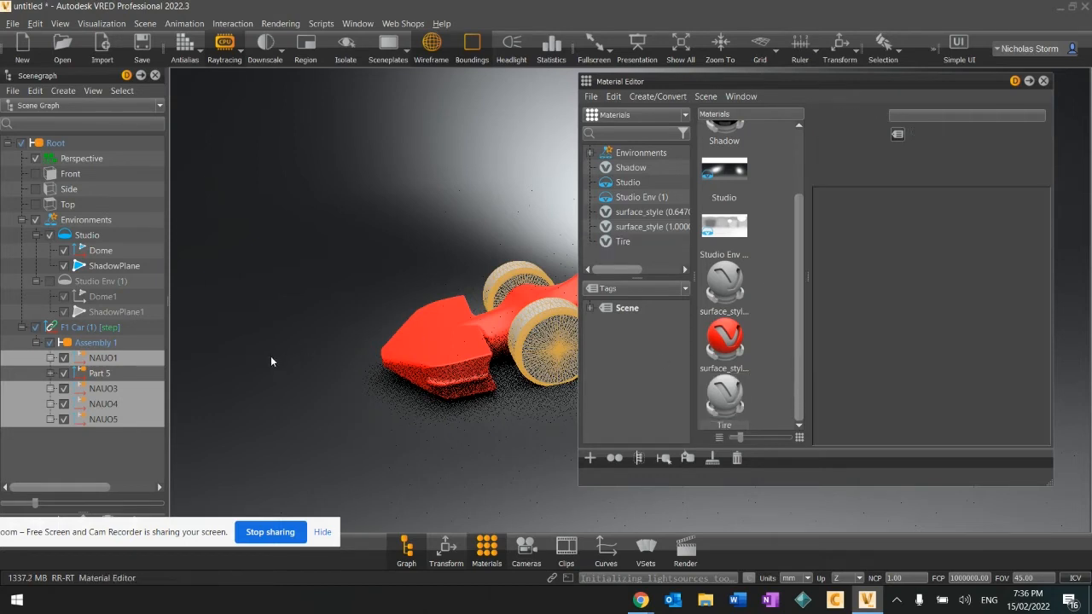
pyautogui.click(431, 44)
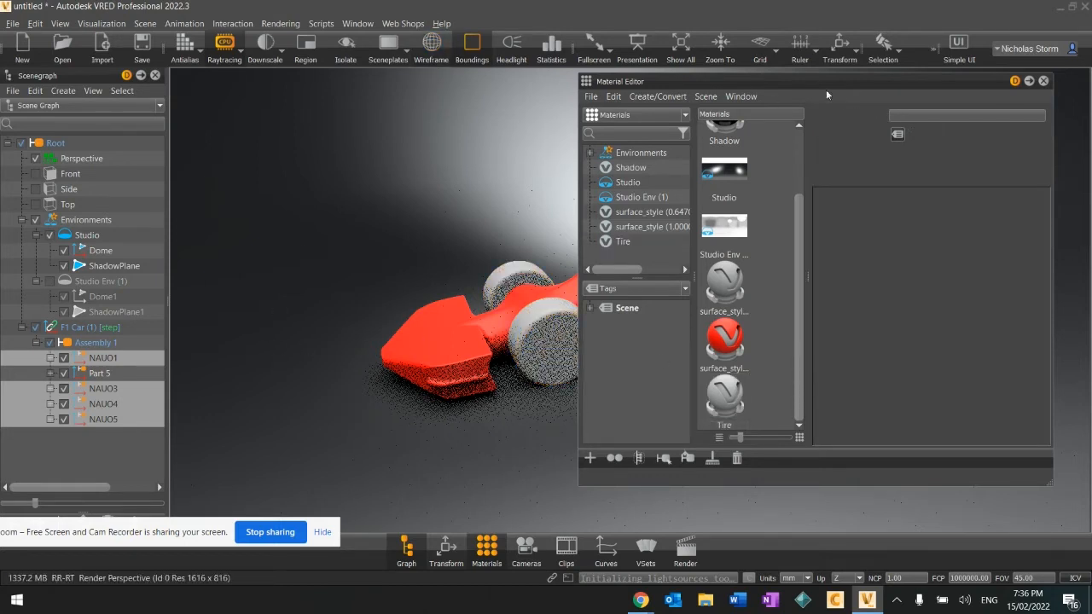
pyautogui.click(739, 390)
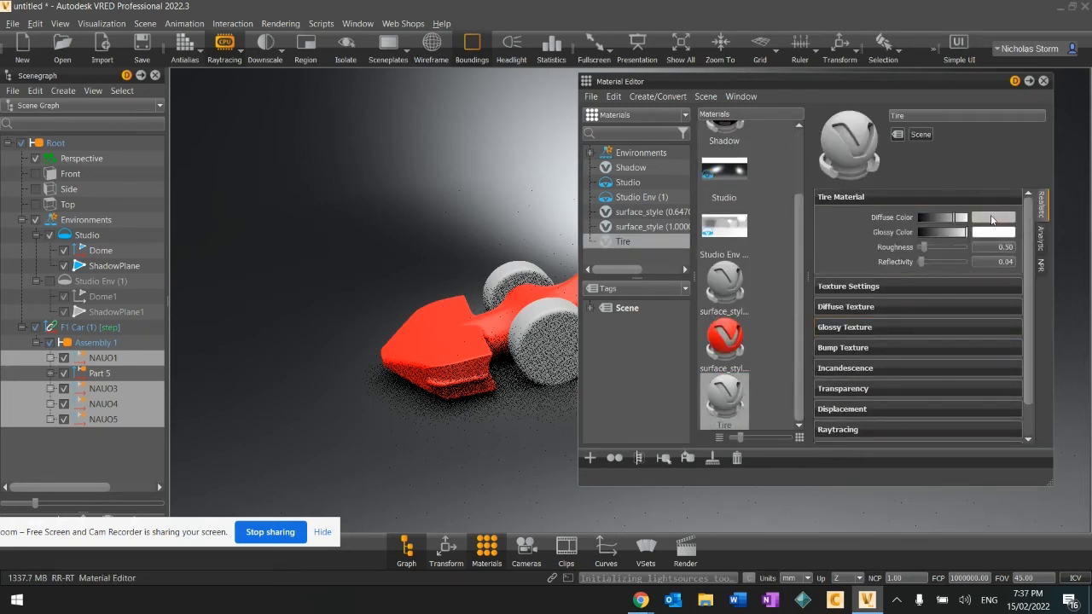
pyautogui.click(990, 219)
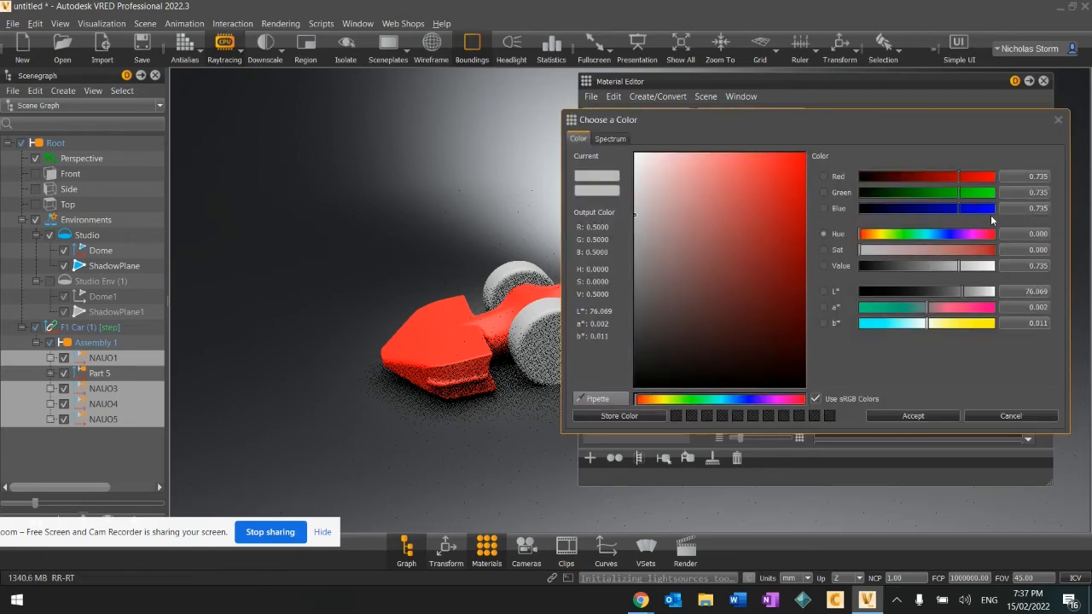
pyautogui.click(643, 381)
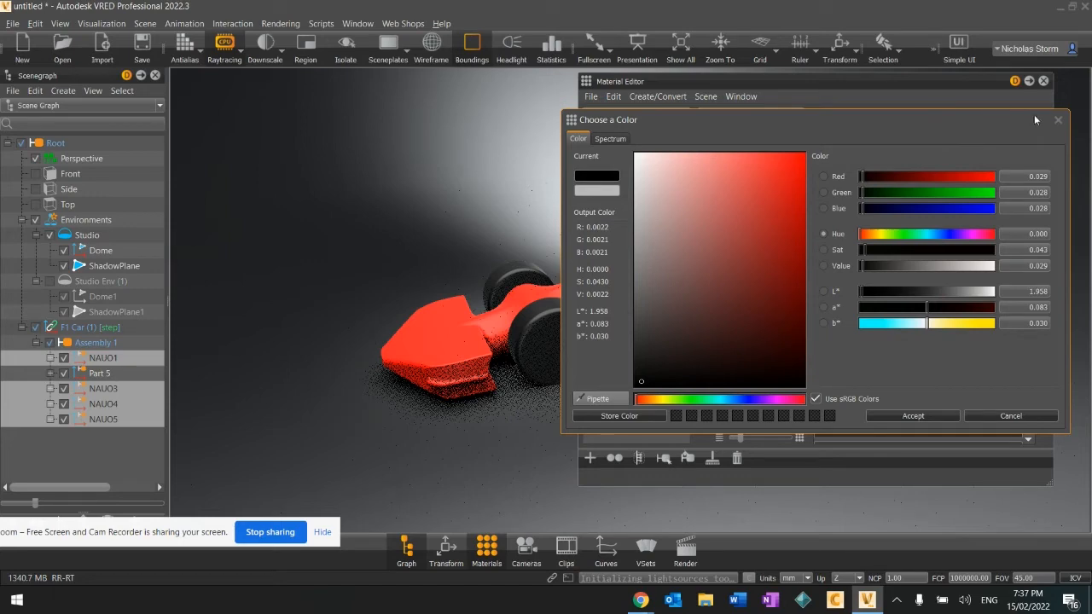
pyautogui.click(1060, 124)
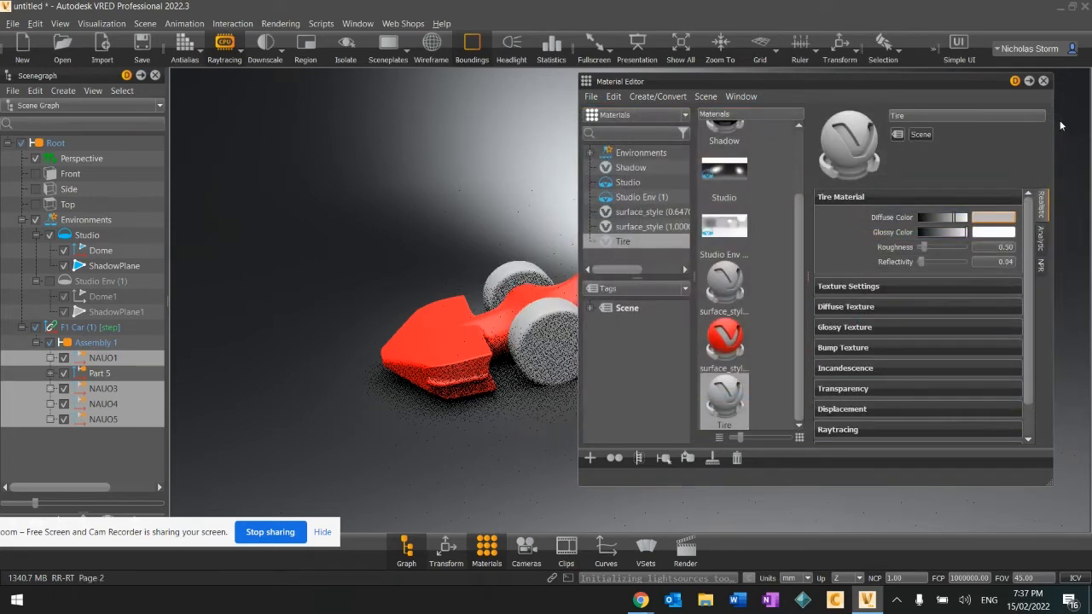
# Set the Tire material's diffuse color to a dark grey of about 0.16 red, green and blue
pyautogui.click(993, 217)
pyautogui.click(648, 372)
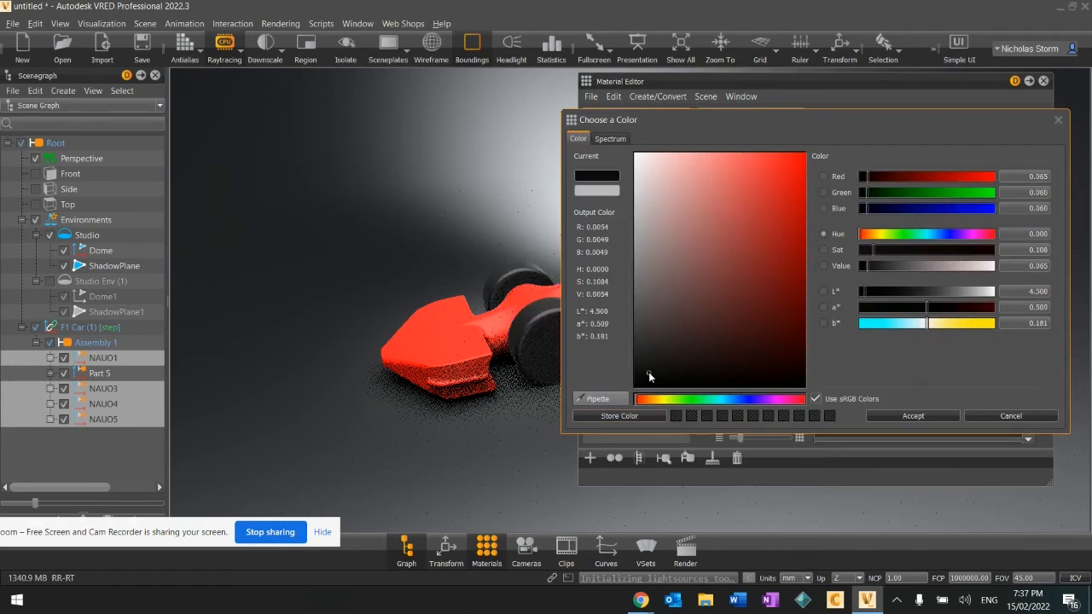
pyautogui.moveTo(651, 375); pyautogui.dragTo(638, 352)
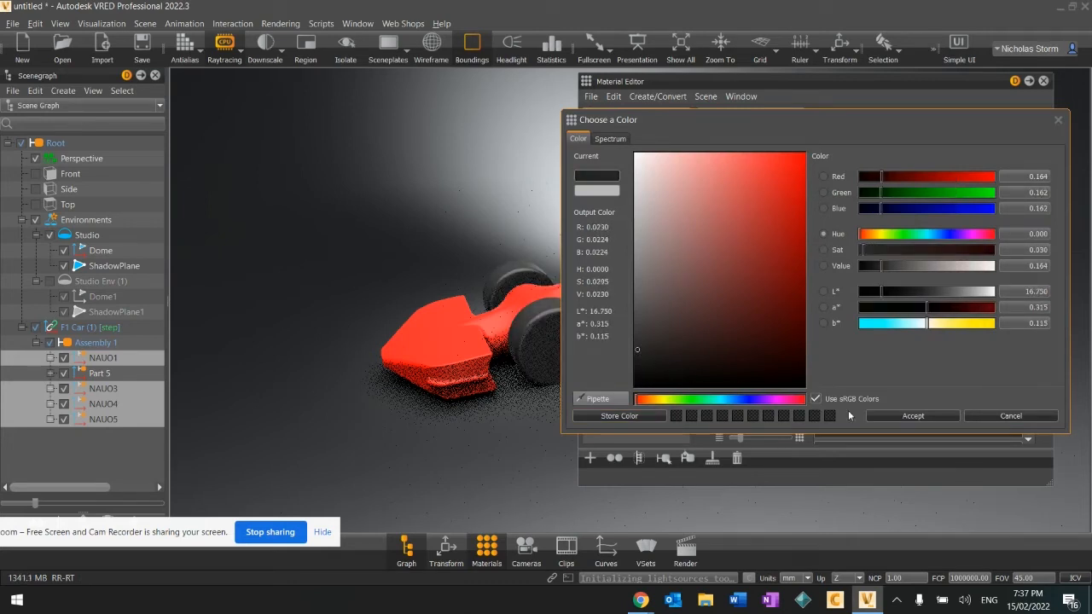
pyautogui.click(930, 415)
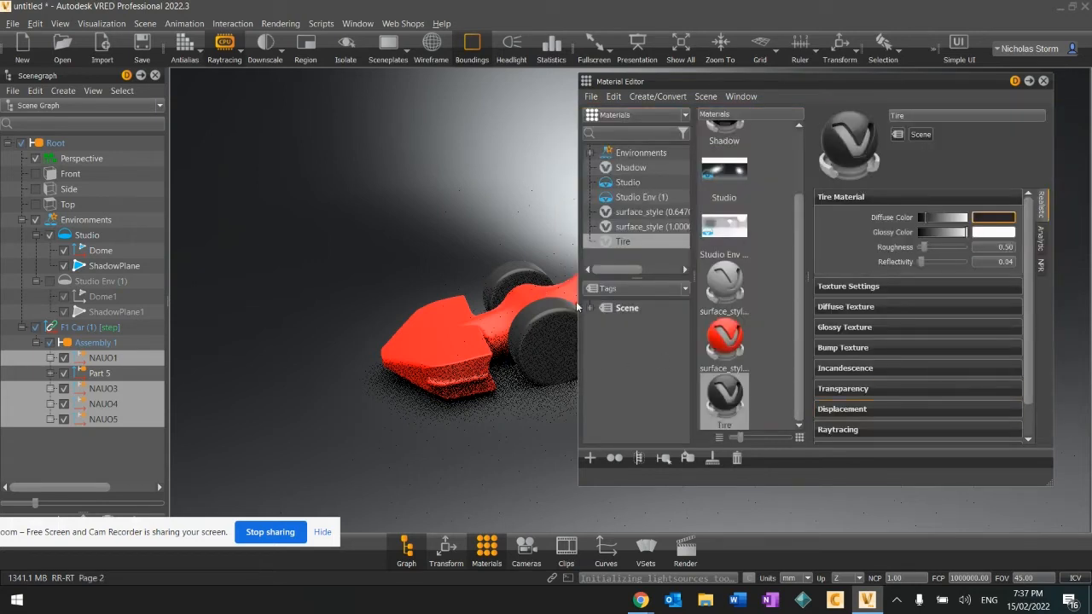
# Try a salmon-pink glossy color on the Tire material, moving the editor windows clear of the front wheel
pyautogui.click(991, 232)
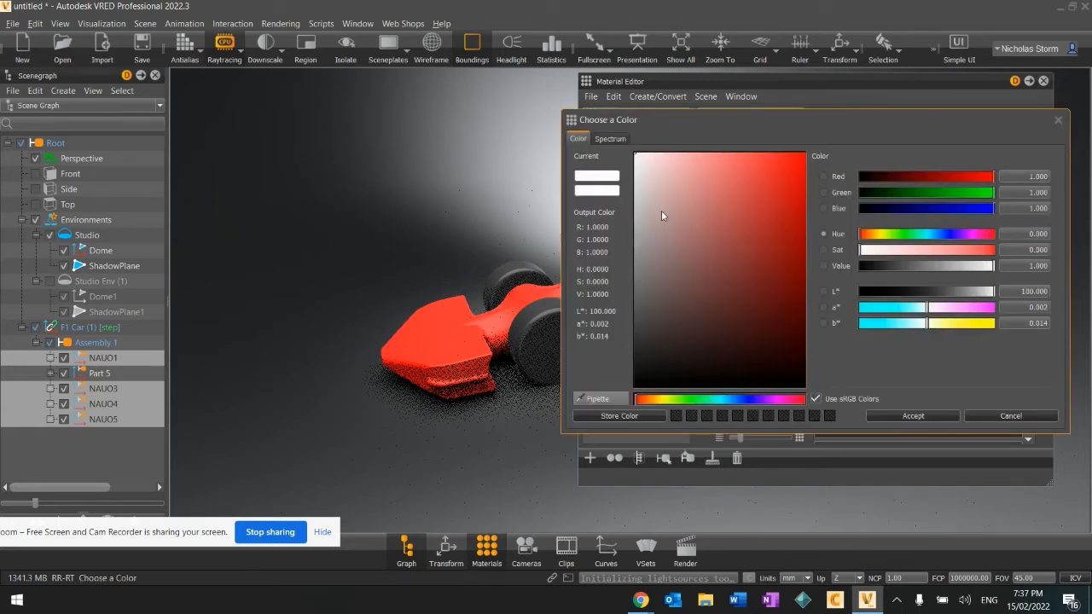
pyautogui.click(708, 169)
pyautogui.moveTo(707, 168)
pyautogui.mouseDown()
pyautogui.moveTo(718, 189)
pyautogui.moveTo(725, 180)
pyautogui.moveTo(702, 178)
pyautogui.mouseUp()
pyautogui.moveTo(735, 118); pyautogui.dragTo(777, 126)
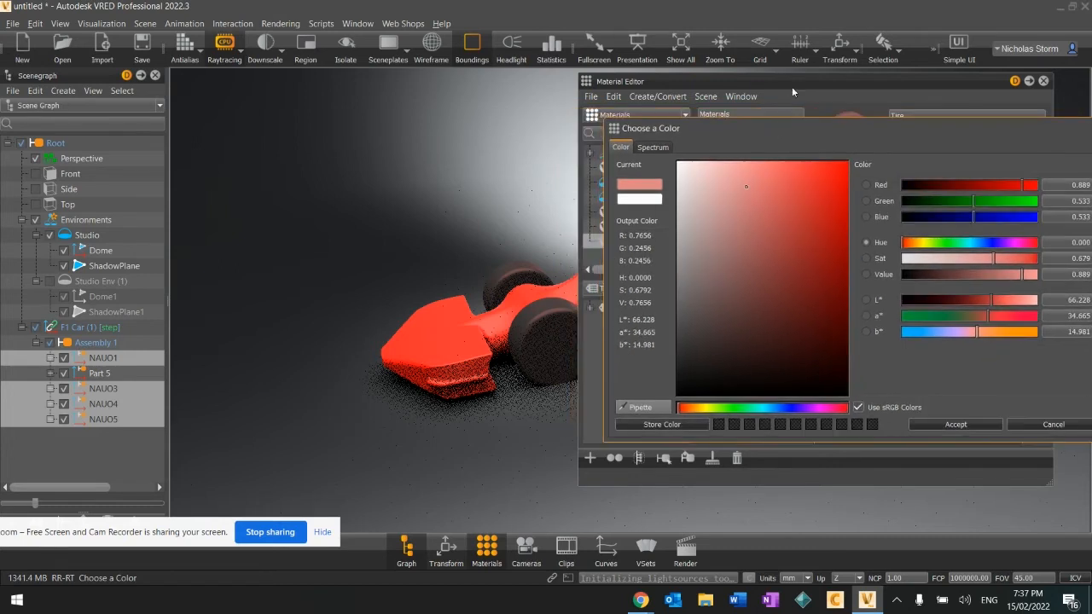
pyautogui.moveTo(791, 86); pyautogui.dragTo(860, 90)
pyautogui.moveTo(842, 131); pyautogui.dragTo(905, 124)
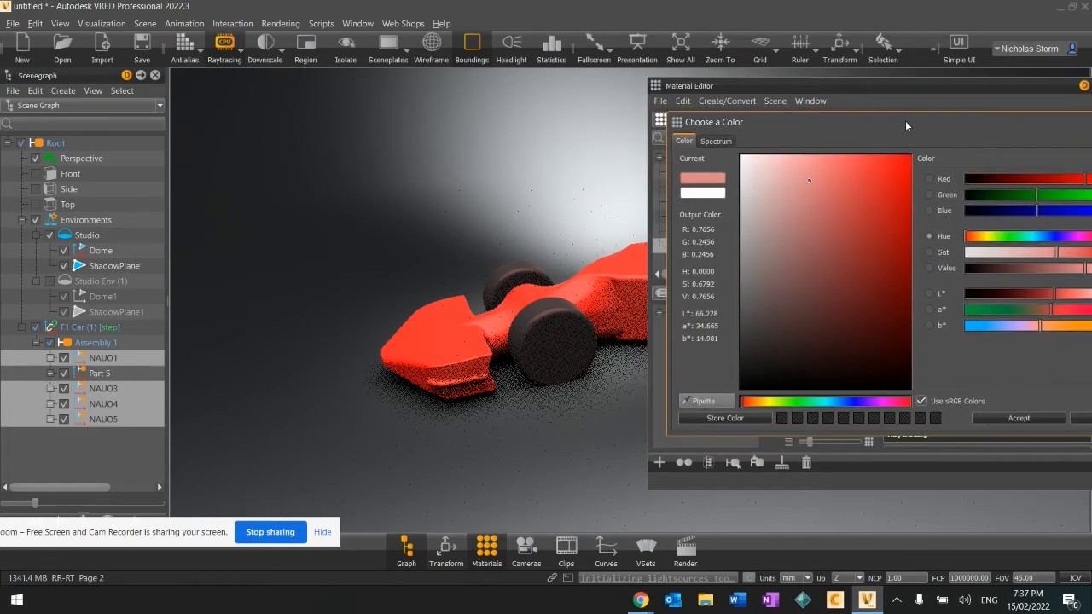
# Try a saturated blue-violet glossy color on the Tire material
pyautogui.click(865, 203)
pyautogui.click(856, 403)
pyautogui.click(871, 224)
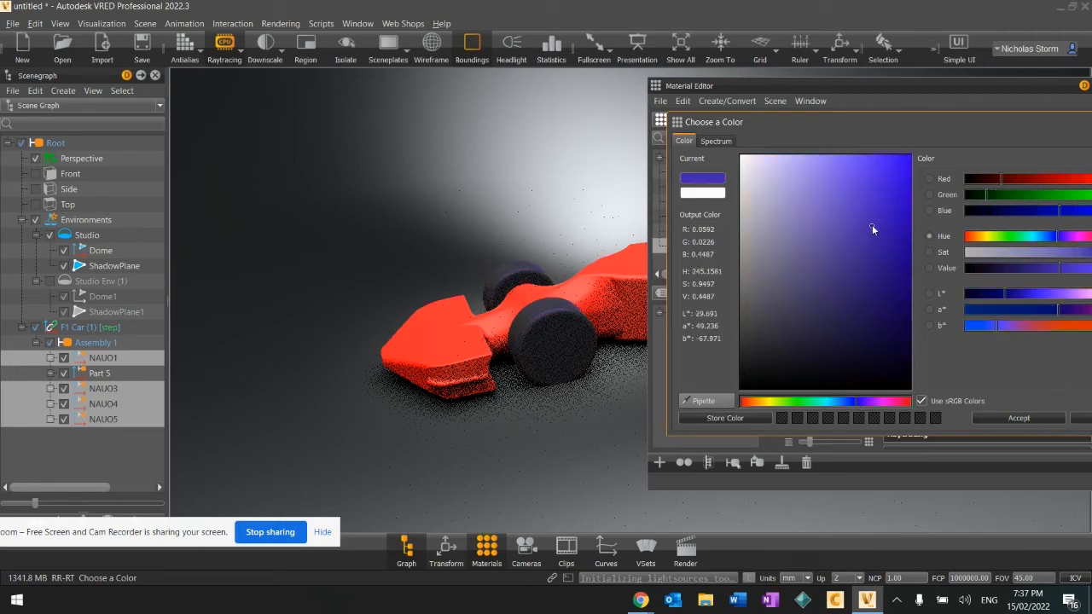
pyautogui.click(868, 191)
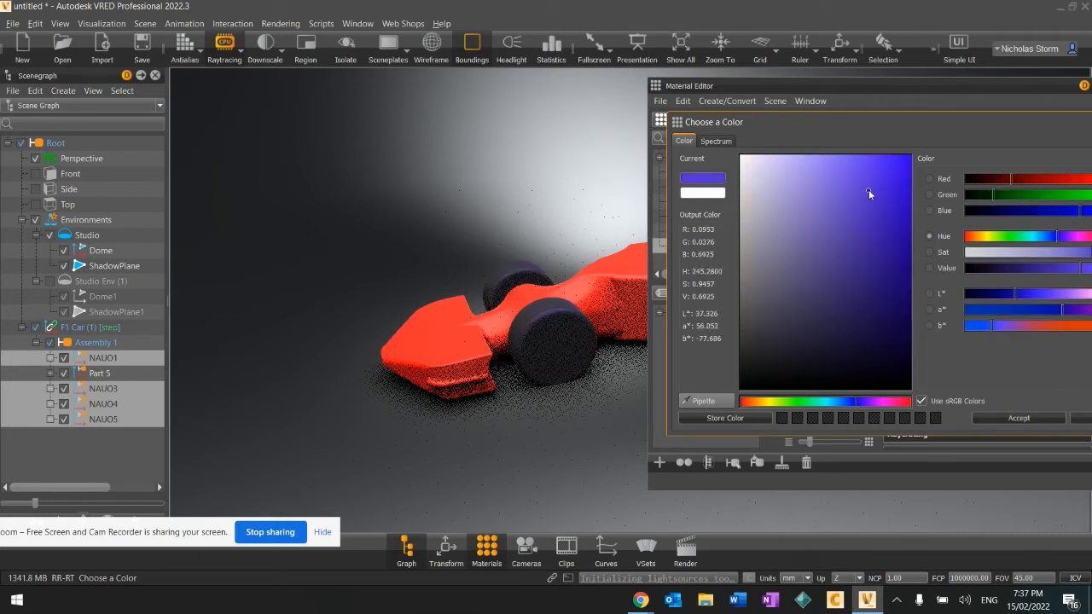
# Set the Tire material's glossy color to a light pink of about 0.995 red, 0.797 green and 0.784 blue
pyautogui.click(743, 179)
pyautogui.click(747, 403)
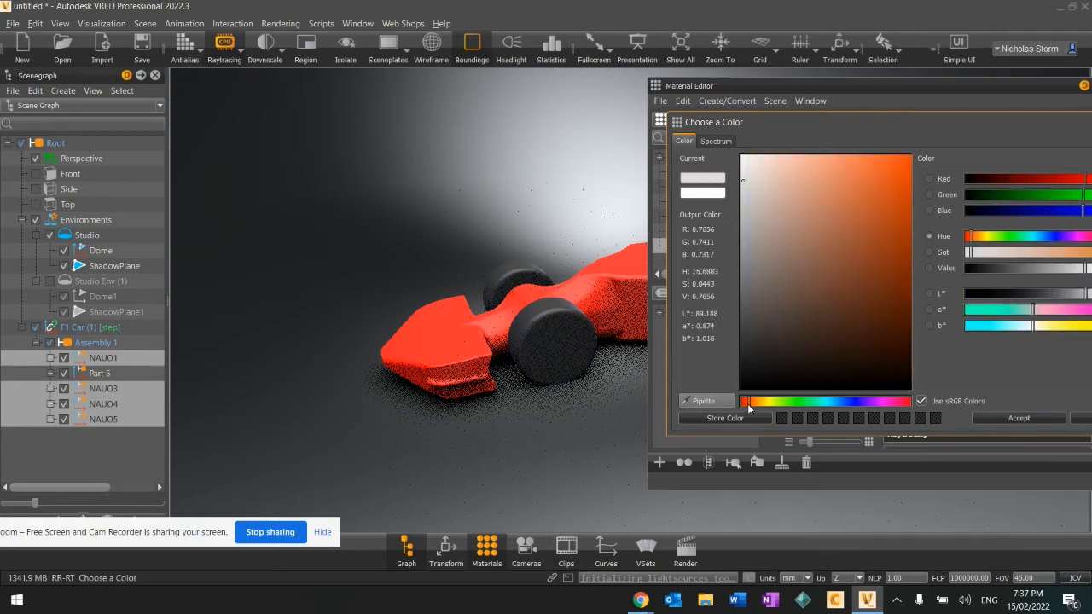
pyautogui.moveTo(747, 407); pyautogui.dragTo(741, 406)
pyautogui.moveTo(773, 197); pyautogui.dragTo(767, 155)
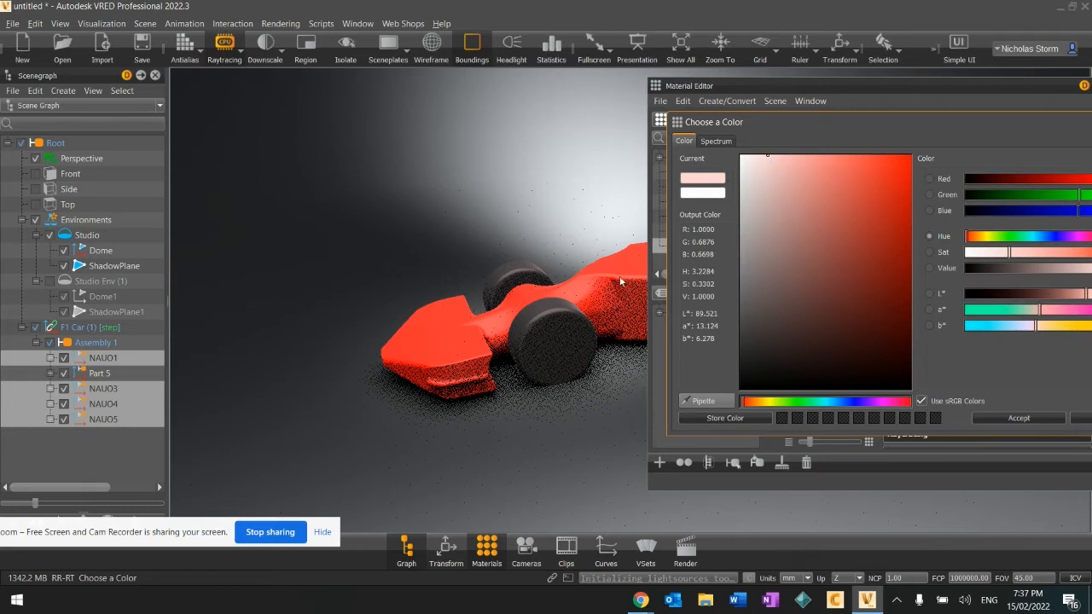
pyautogui.click(776, 158)
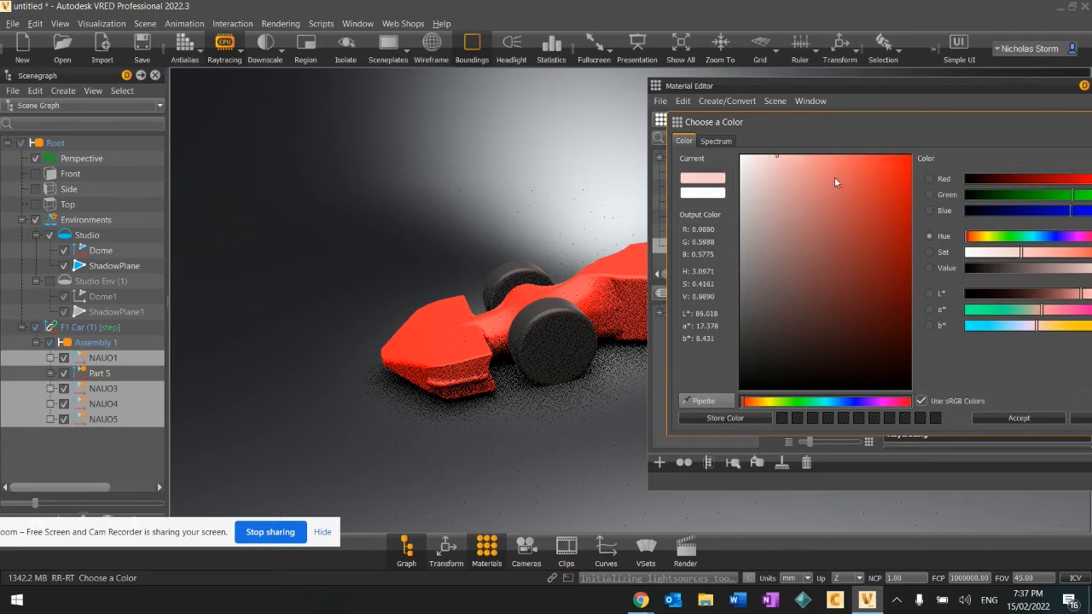
pyautogui.moveTo(893, 118); pyautogui.dragTo(789, 123)
pyautogui.click(925, 424)
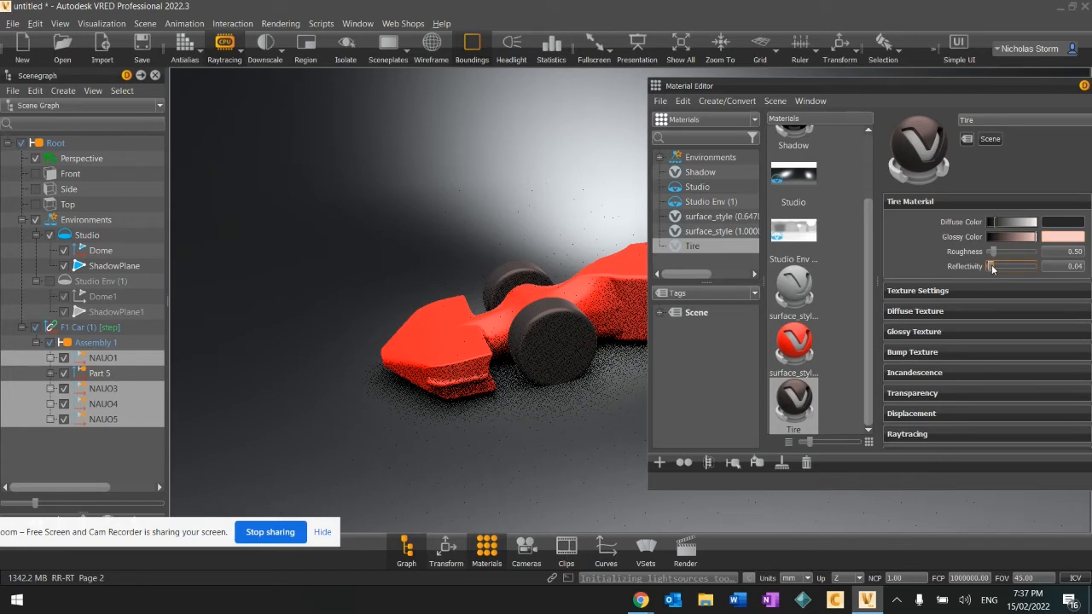
# Set the Tire material's reflectivity to 0.025 and its roughness to about 1.21
pyautogui.moveTo(991, 266); pyautogui.dragTo(1030, 253)
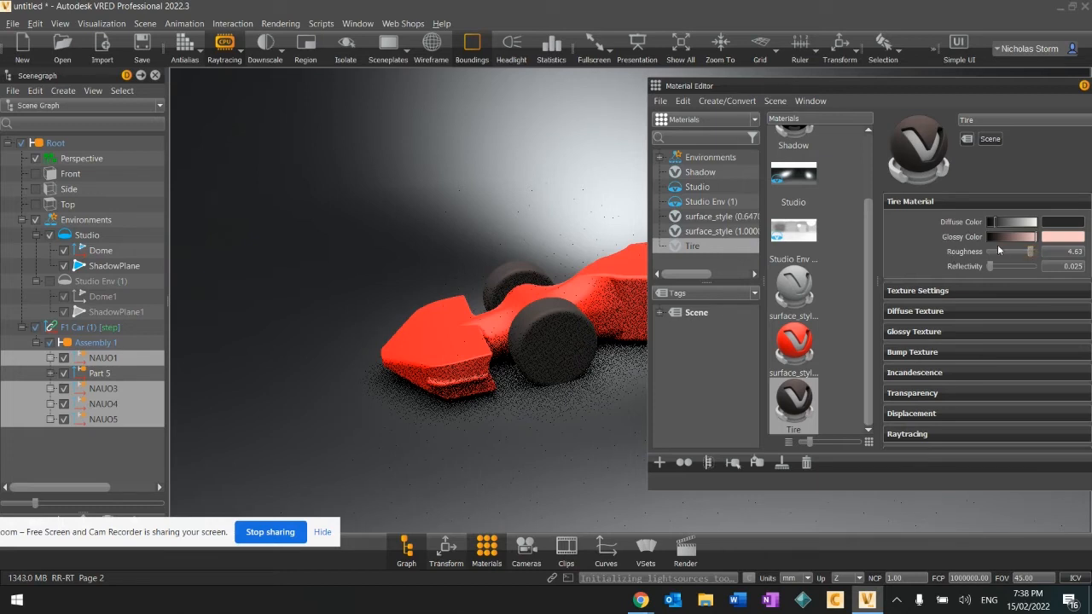
pyautogui.moveTo(1032, 254); pyautogui.dragTo(1001, 257)
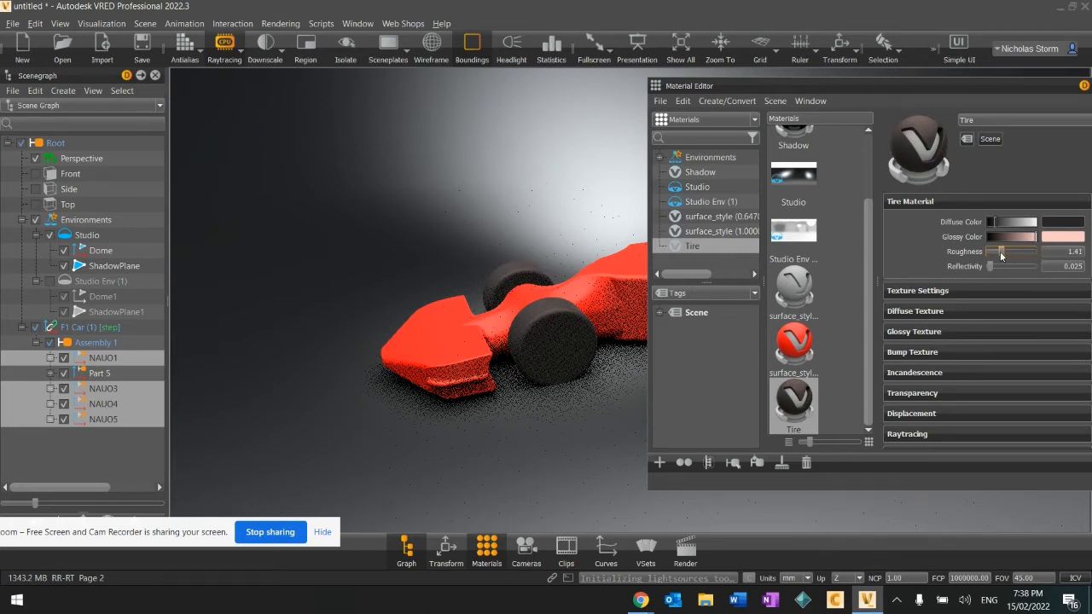
# Examine the Tire material's Texture Settings and Bump Texture options
pyautogui.click(929, 290)
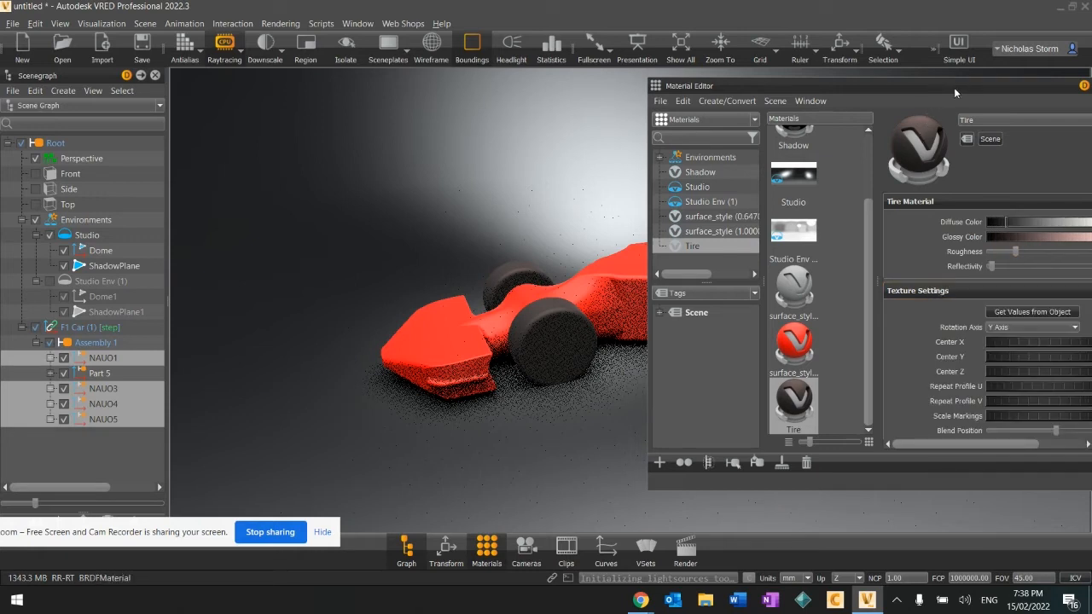
pyautogui.moveTo(954, 87); pyautogui.dragTo(851, 79)
pyautogui.scroll(-2, 921, 373)
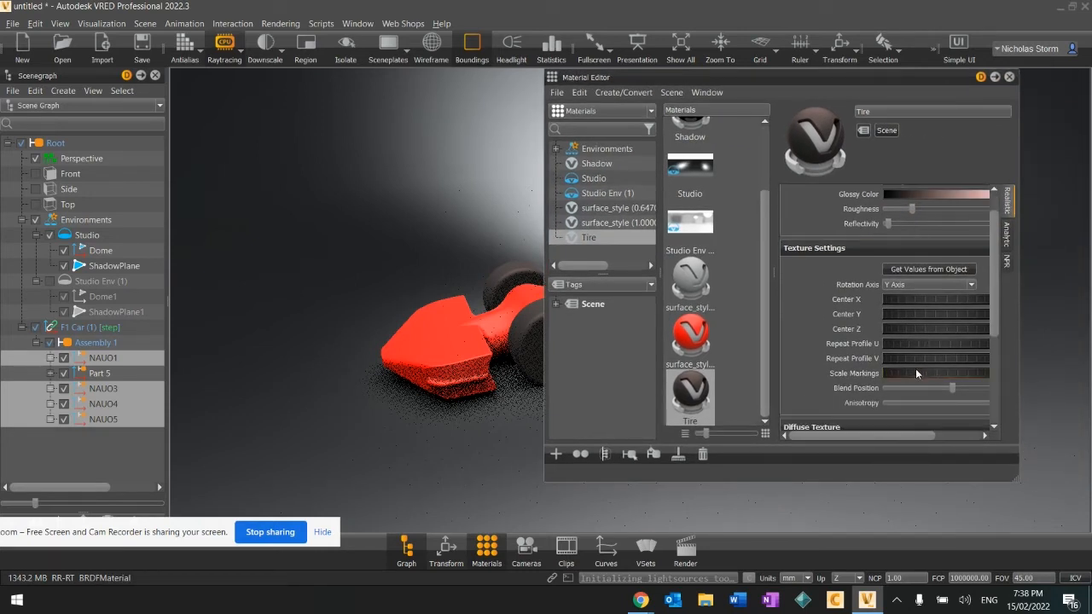
pyautogui.scroll(2, 913, 367)
pyautogui.scroll(-8, 848, 286)
pyautogui.scroll(-3, 848, 291)
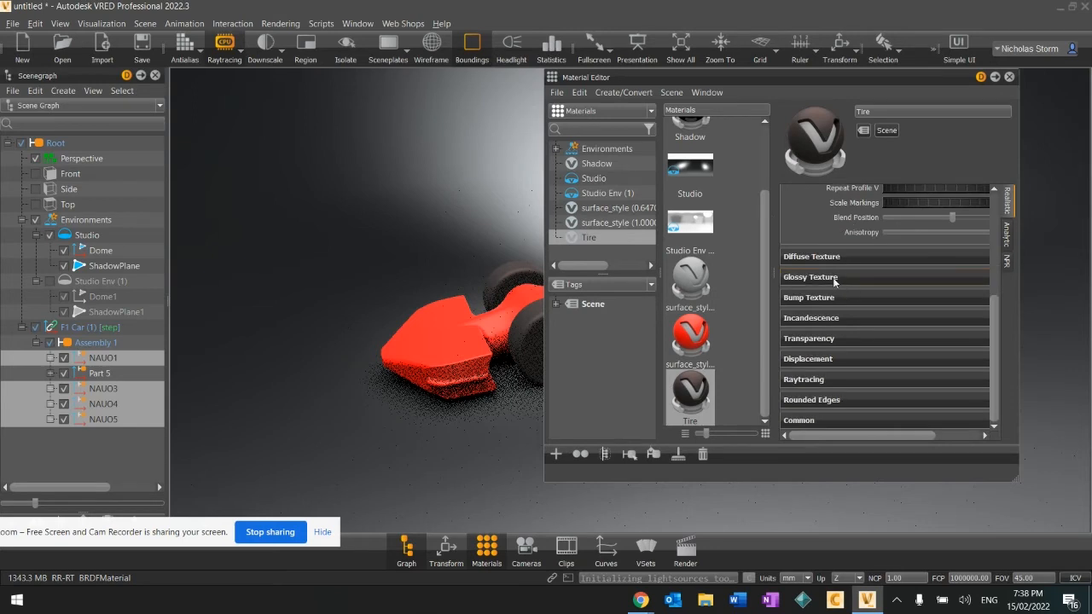
pyautogui.click(793, 297)
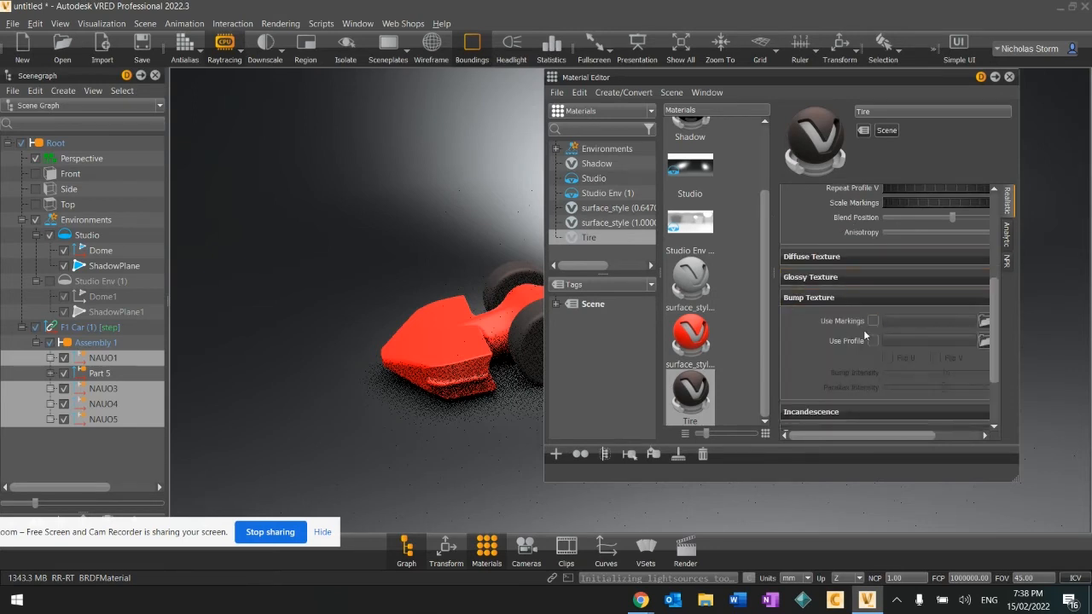
pyautogui.scroll(-4, 870, 335)
pyautogui.scroll(10, 820, 390)
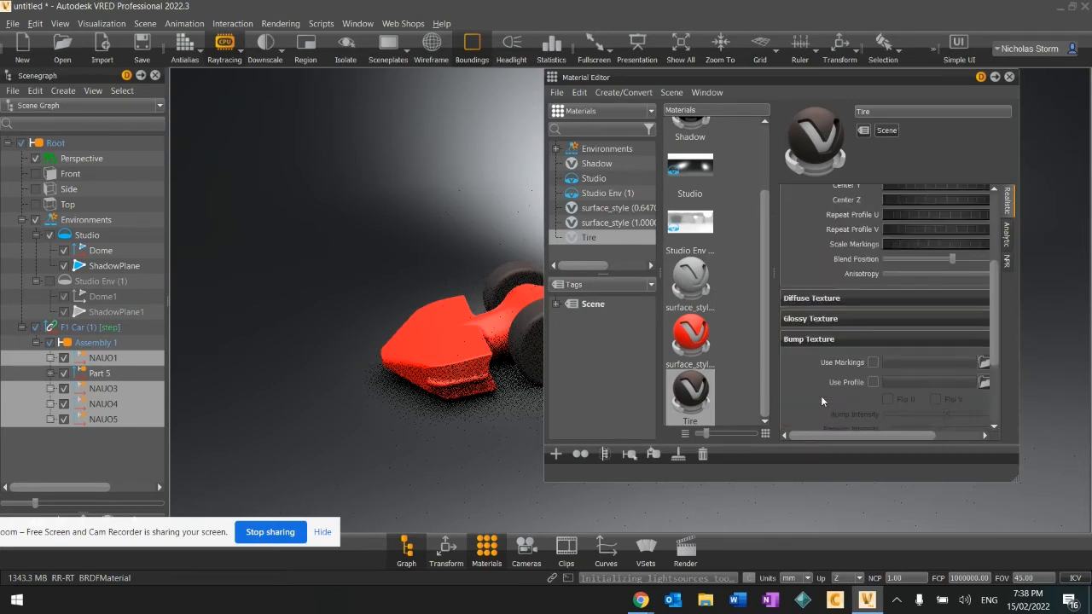
# Set the Tire material's glossy color to an off-white of about 0.949 red, 0.923 green and 0.921 blue, and close the Material Editor
pyautogui.moveTo(851, 73); pyautogui.dragTo(911, 85)
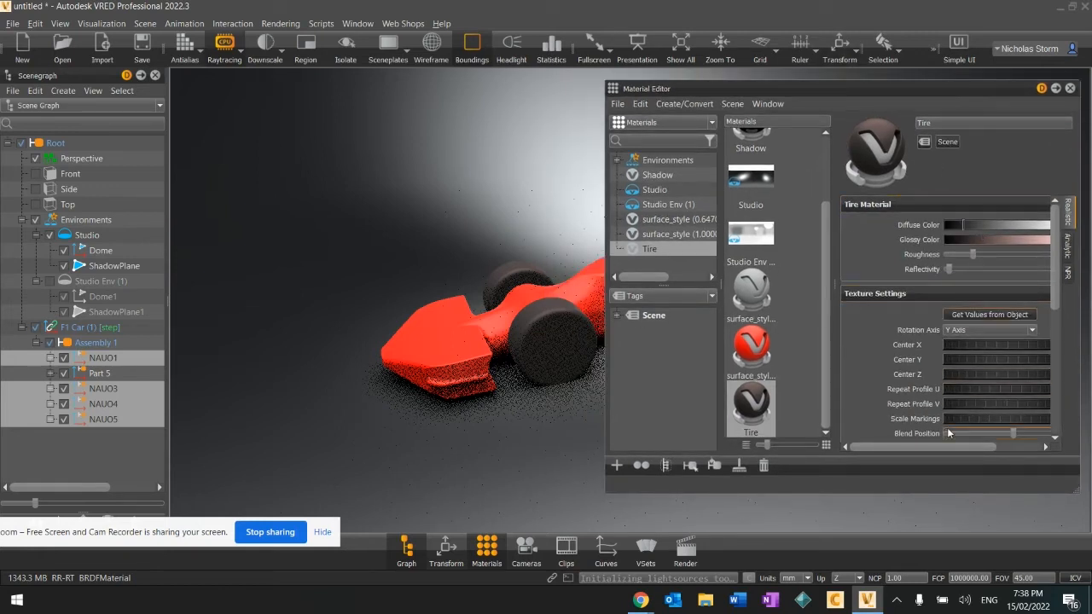
pyautogui.moveTo(944, 447); pyautogui.dragTo(995, 444)
pyautogui.click(1020, 240)
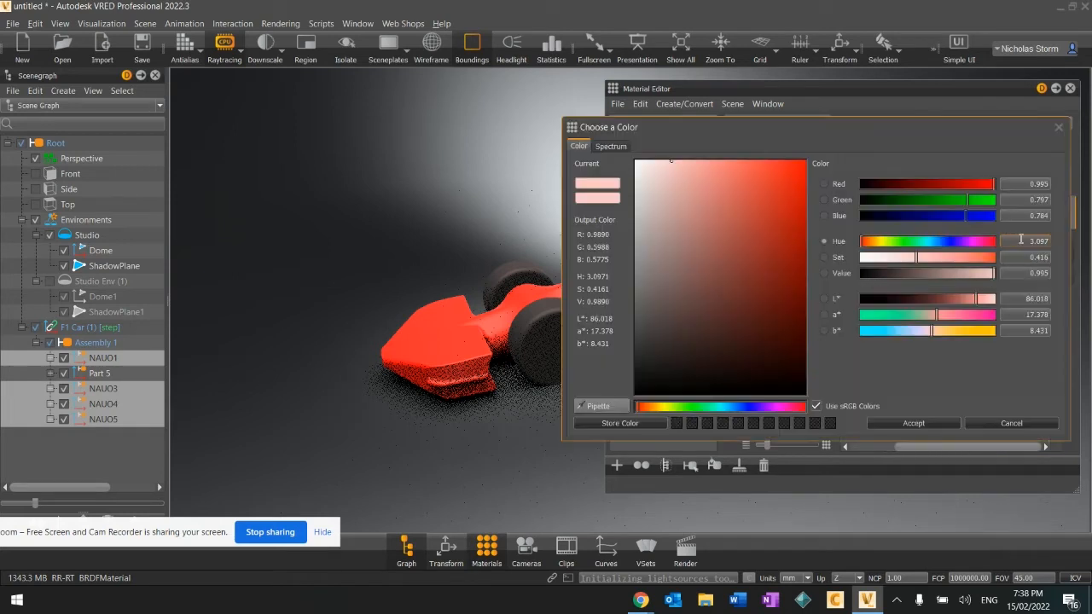
pyautogui.click(640, 174)
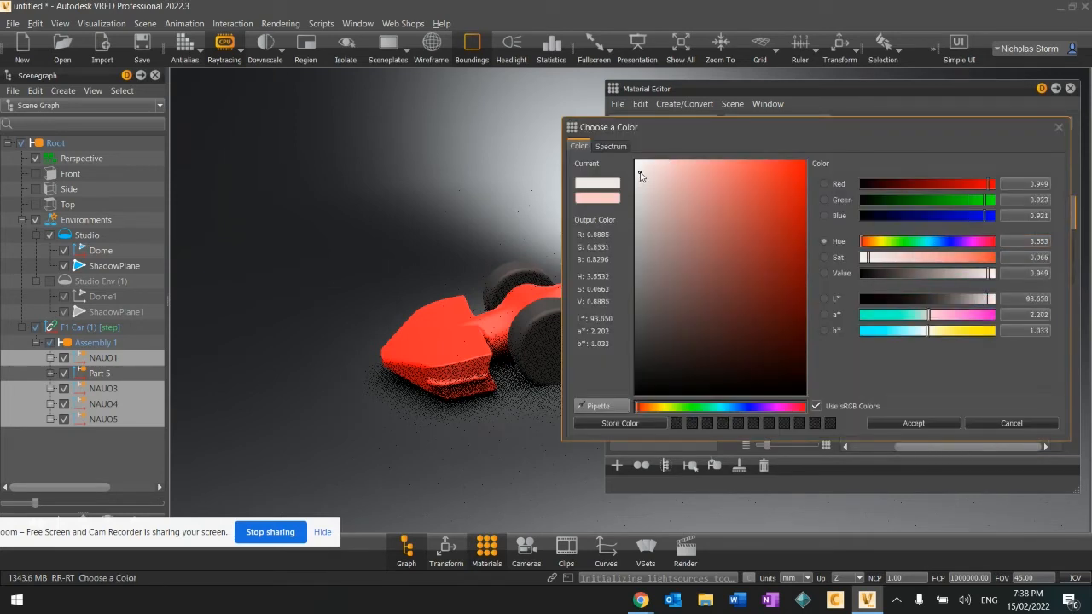
pyautogui.click(929, 423)
pyautogui.moveTo(922, 88); pyautogui.dragTo(870, 87)
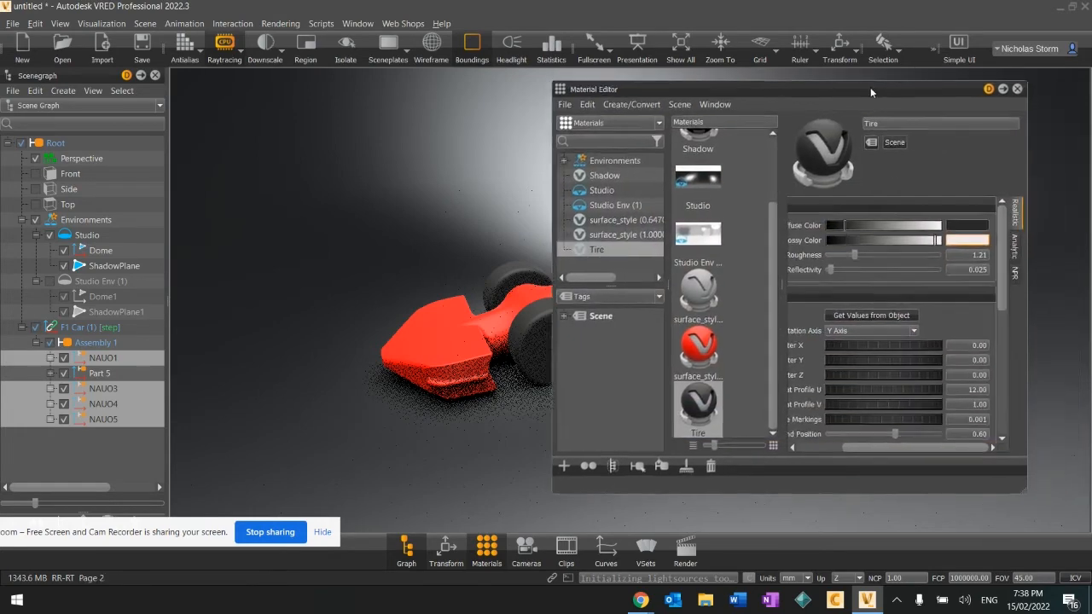
pyautogui.click(1017, 89)
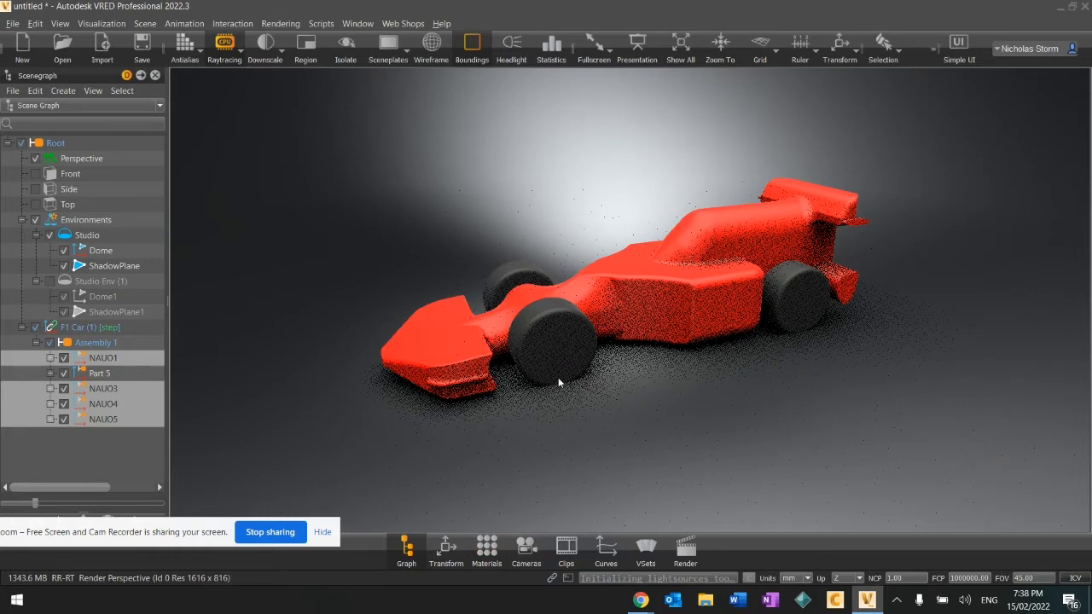
# Raise the whole F1 Car (1) node to a Z translation of about 177.39 with the Transform editor
pyautogui.click(453, 547)
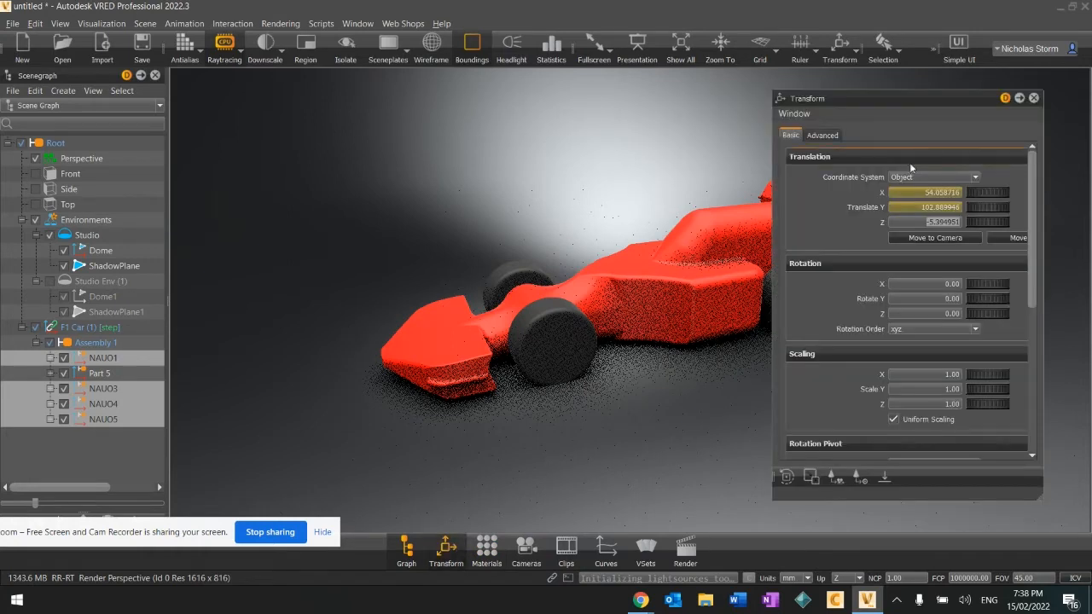
pyautogui.click(91, 376)
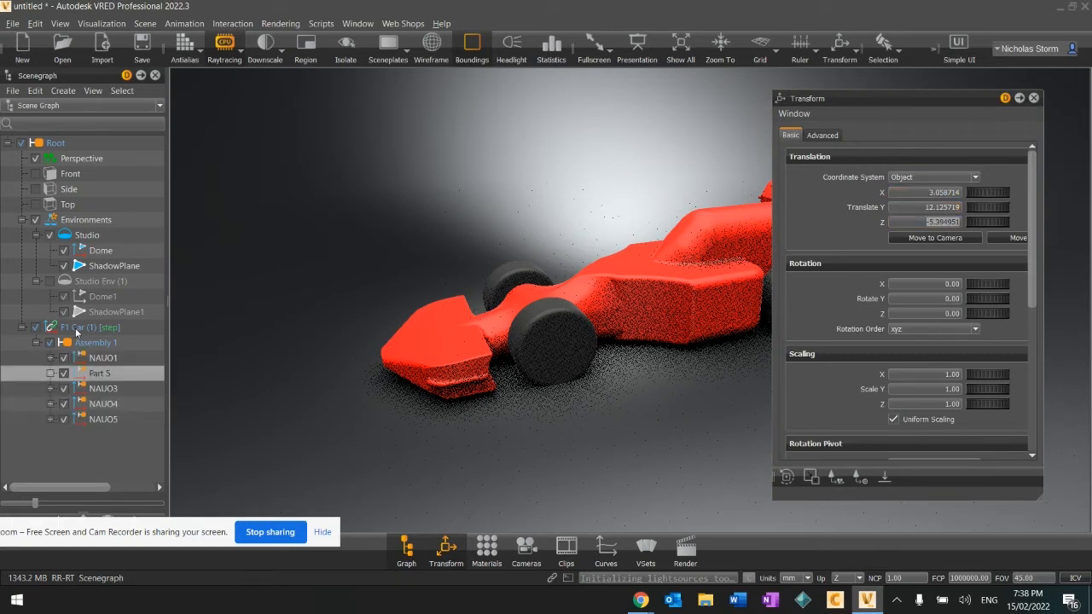
pyautogui.click(154, 326)
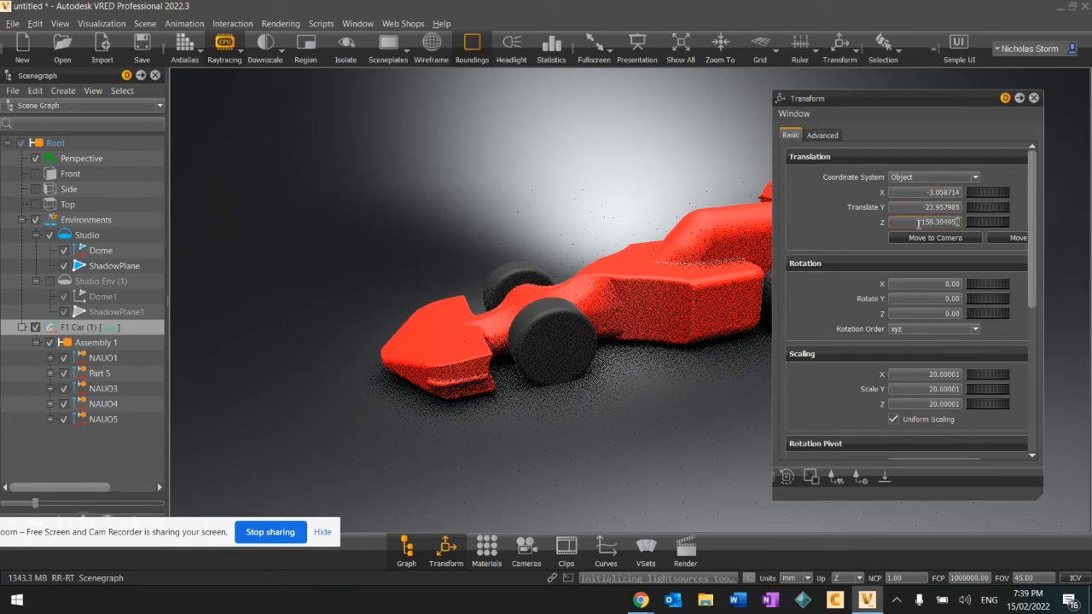
pyautogui.scroll(1, 918, 225)
pyautogui.scroll(3, 919, 224)
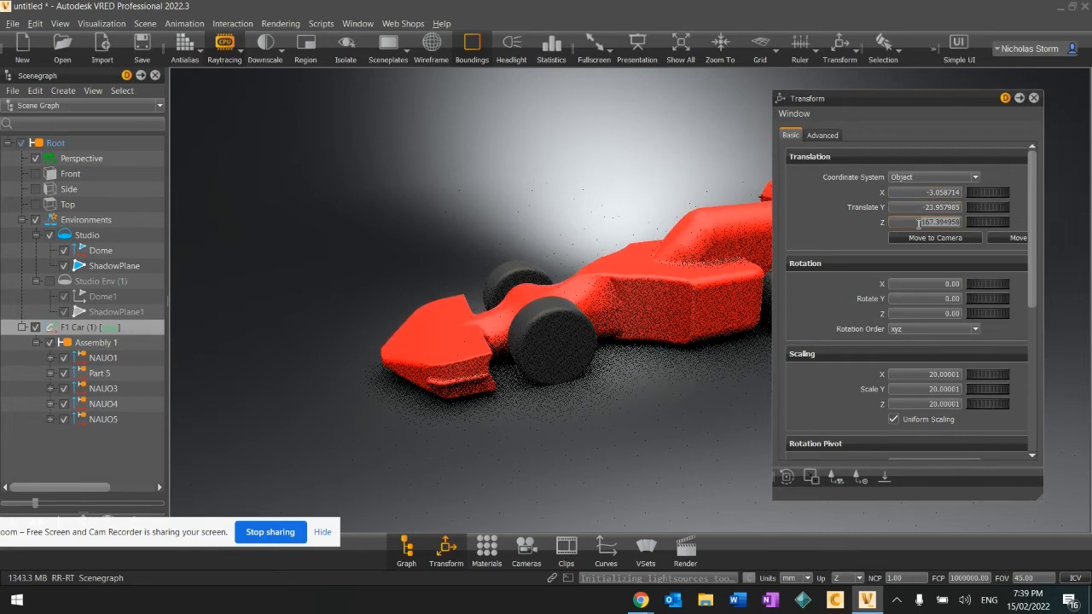
pyautogui.scroll(5, 919, 225)
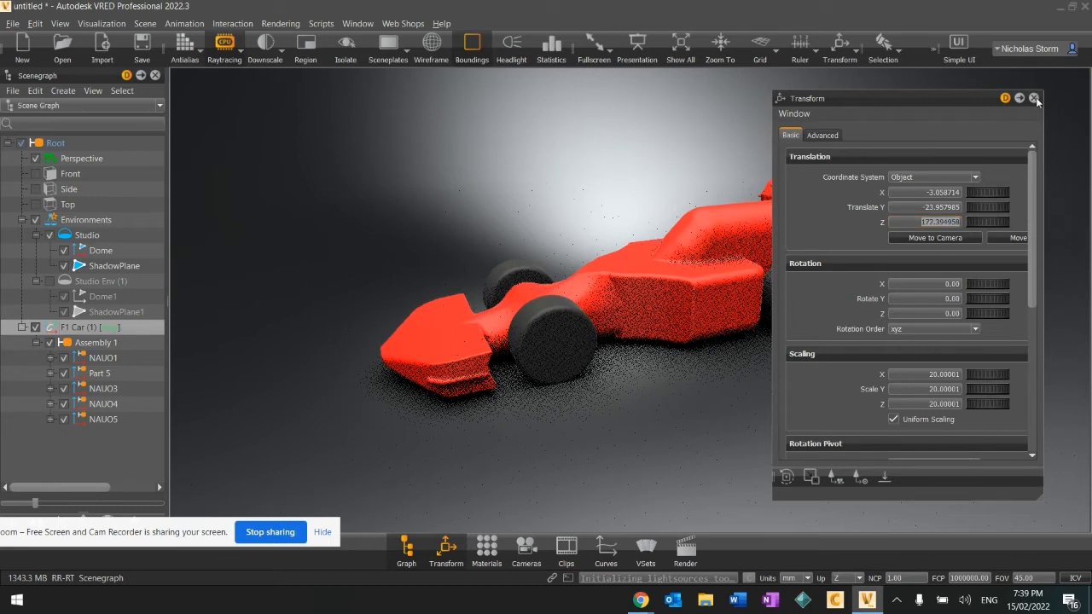
# Close the Transform editor, select Part 5 and create a Metallic Carpaint material in a widened Material Editor
pyautogui.click(1033, 98)
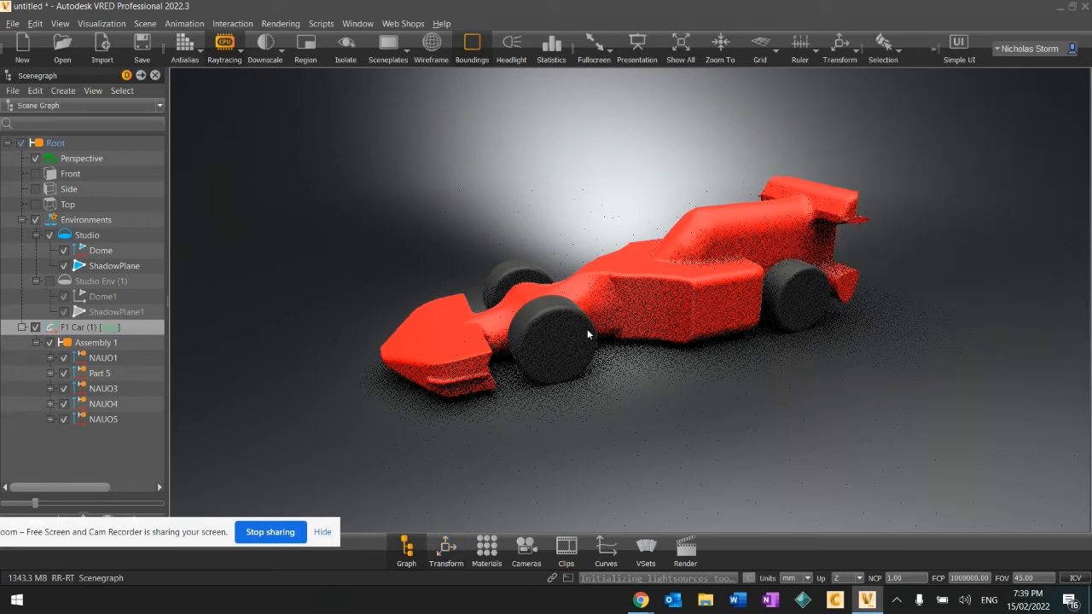
pyautogui.click(90, 376)
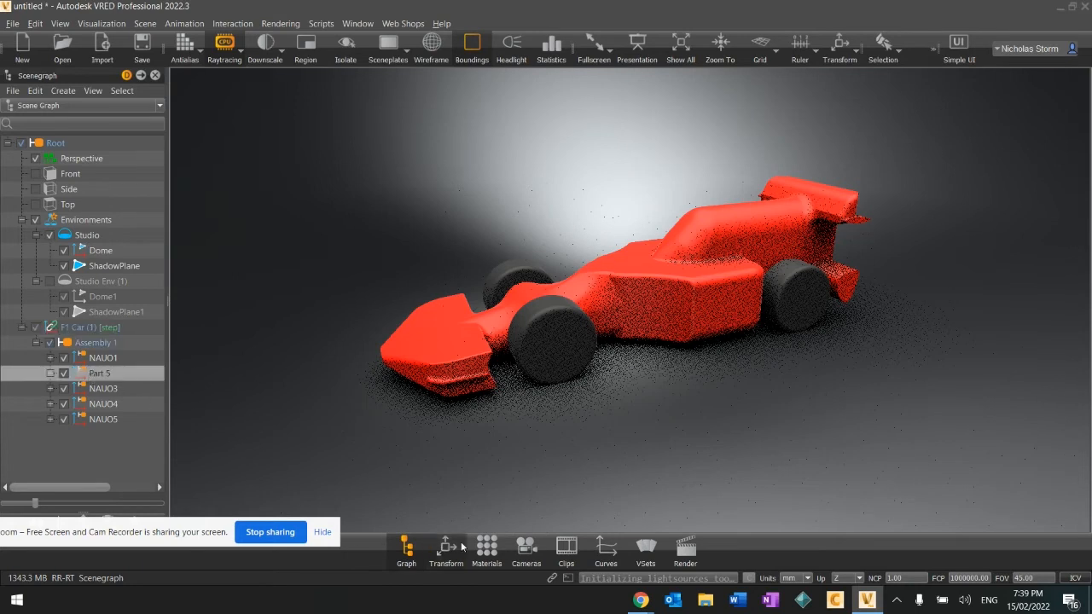
pyautogui.click(486, 550)
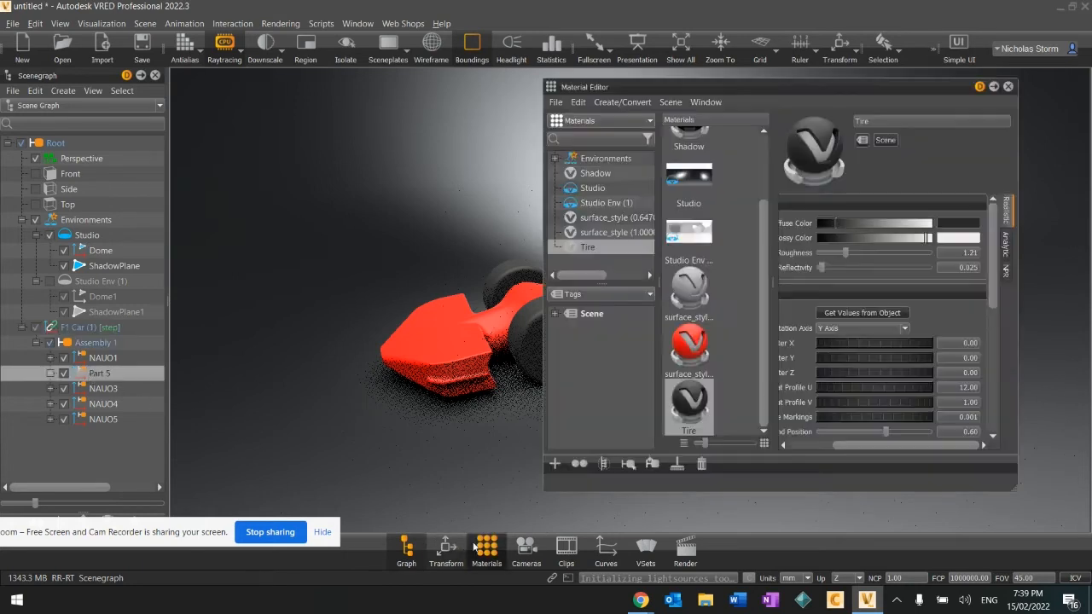
pyautogui.click(554, 463)
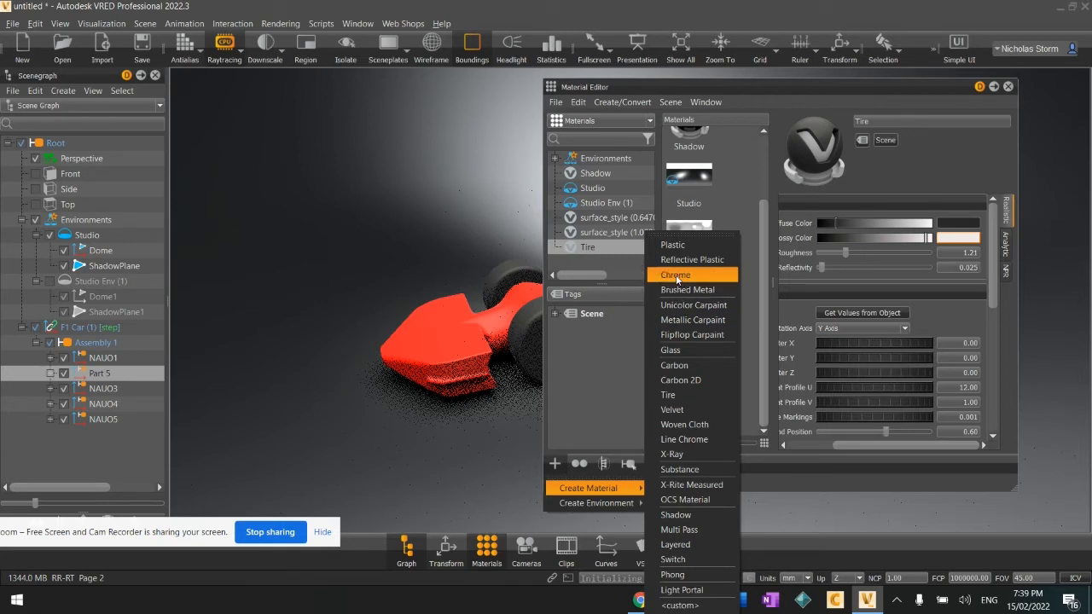
pyautogui.click(690, 322)
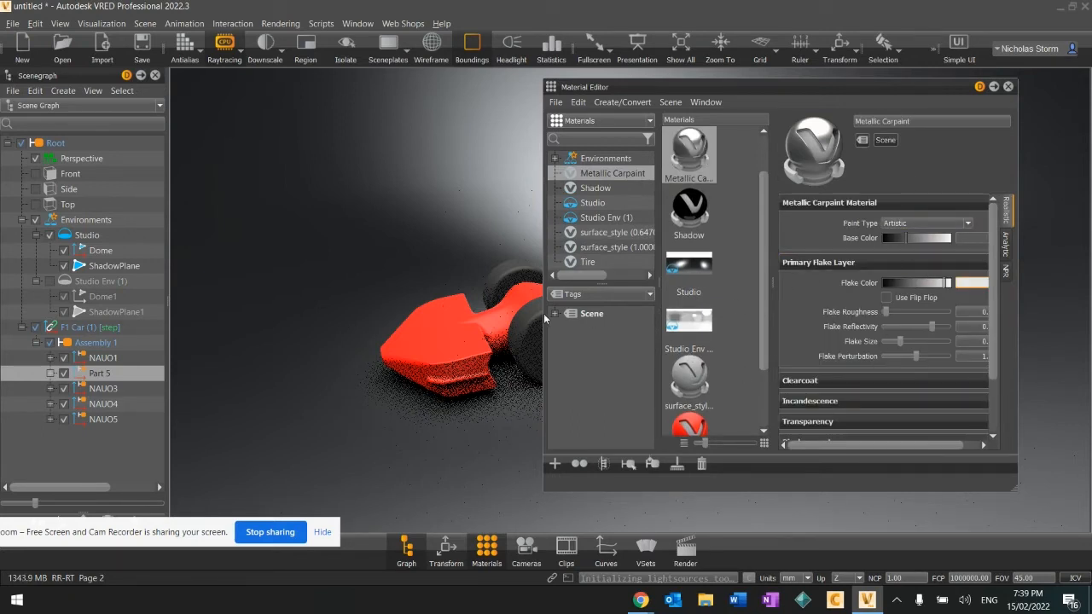
pyautogui.moveTo(542, 317); pyautogui.dragTo(483, 318)
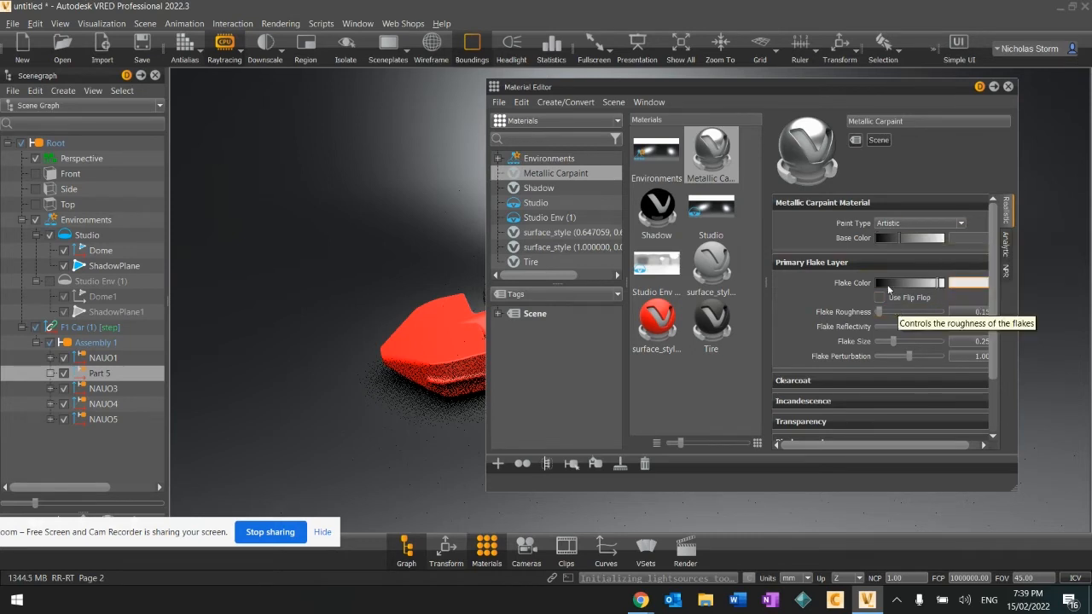
# Try the 2-Coat paint type on the Metallic Carpaint material and return it to Artistic
pyautogui.click(944, 231)
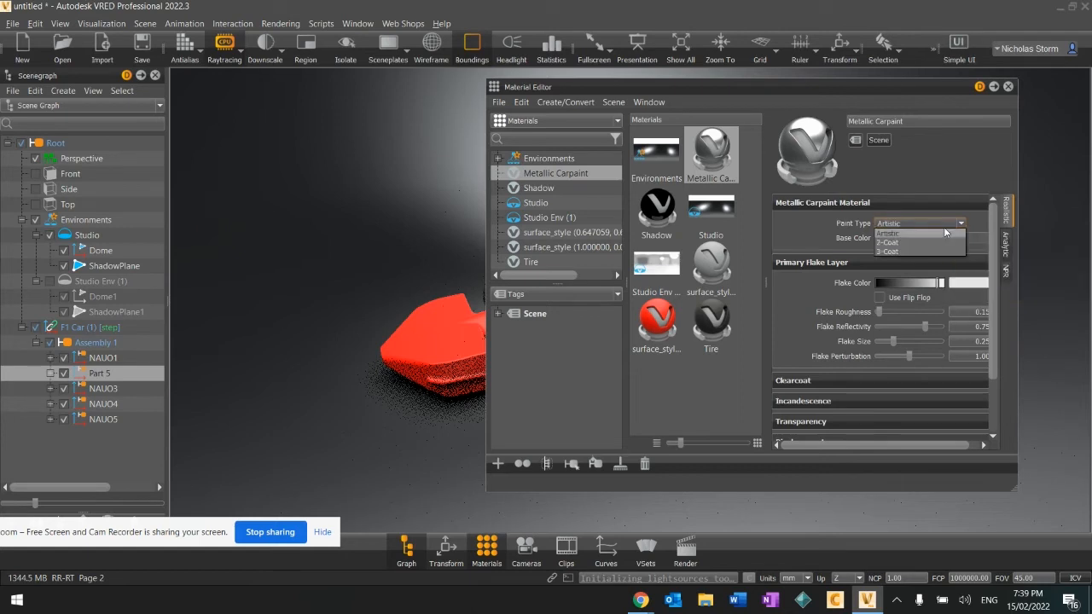
pyautogui.click(915, 242)
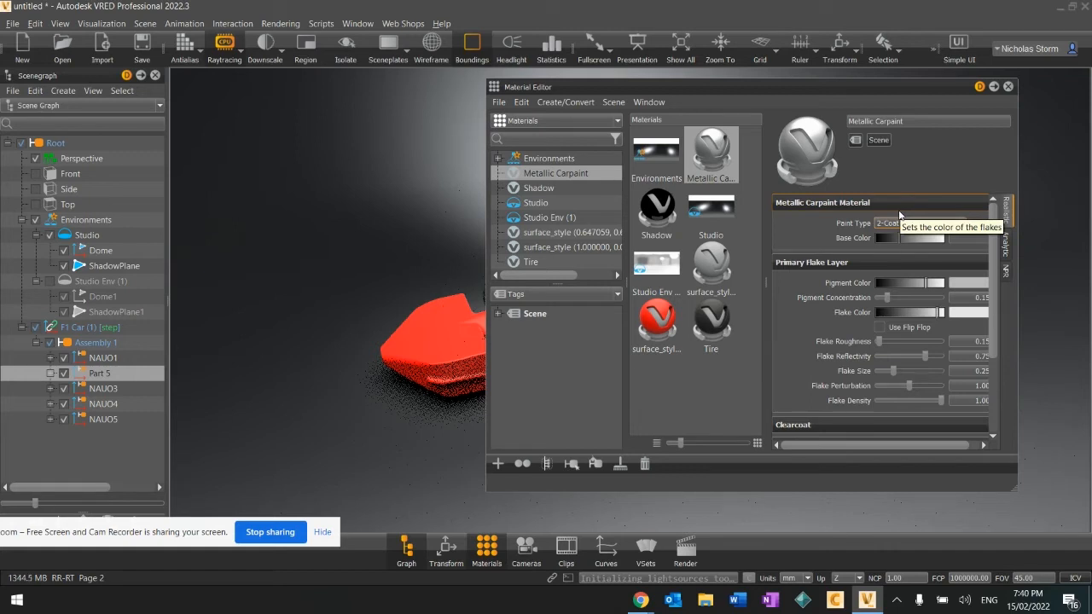
pyautogui.click(892, 224)
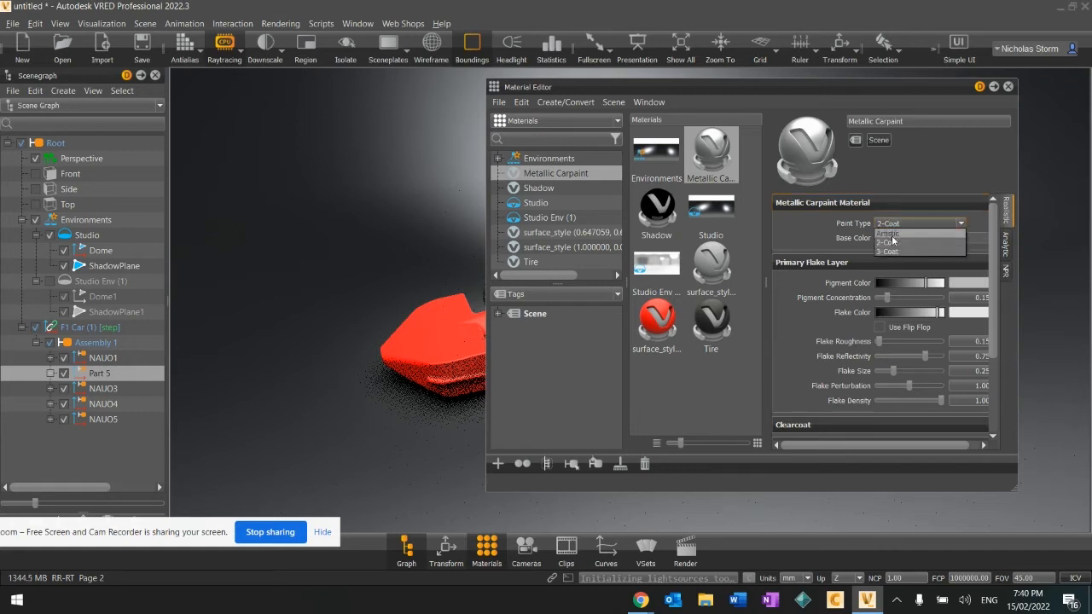
pyautogui.click(892, 241)
# Set the Metallic Carpaint's base color to a red of about 0.819 red, 0.111 green and 0.111 blue
pyautogui.click(981, 239)
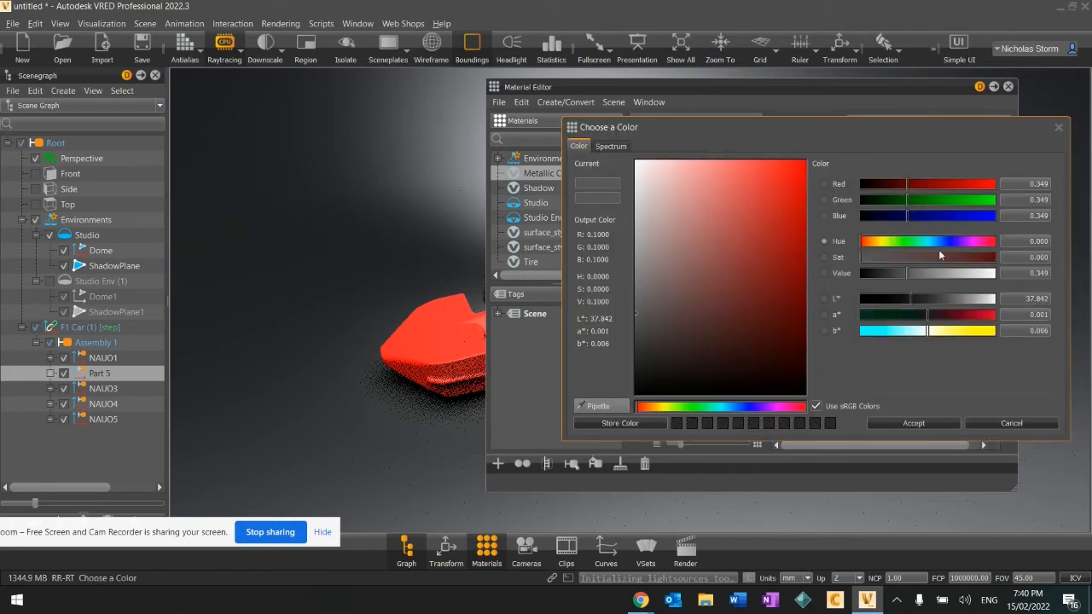
pyautogui.click(652, 410)
pyautogui.moveTo(651, 411); pyautogui.dragTo(627, 408)
pyautogui.click(790, 196)
pyautogui.click(789, 203)
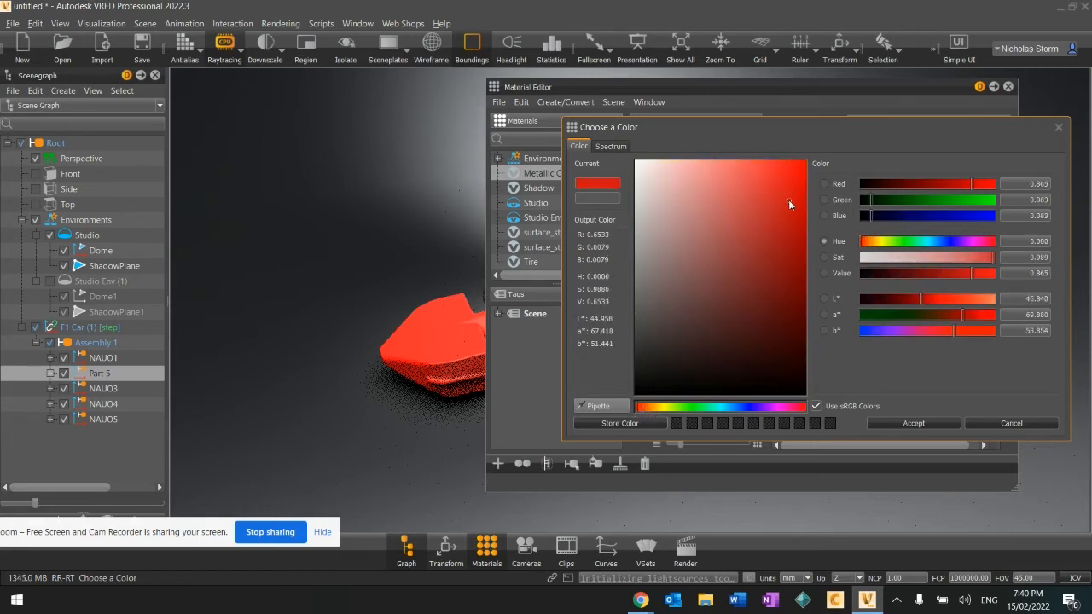
pyautogui.click(783, 202)
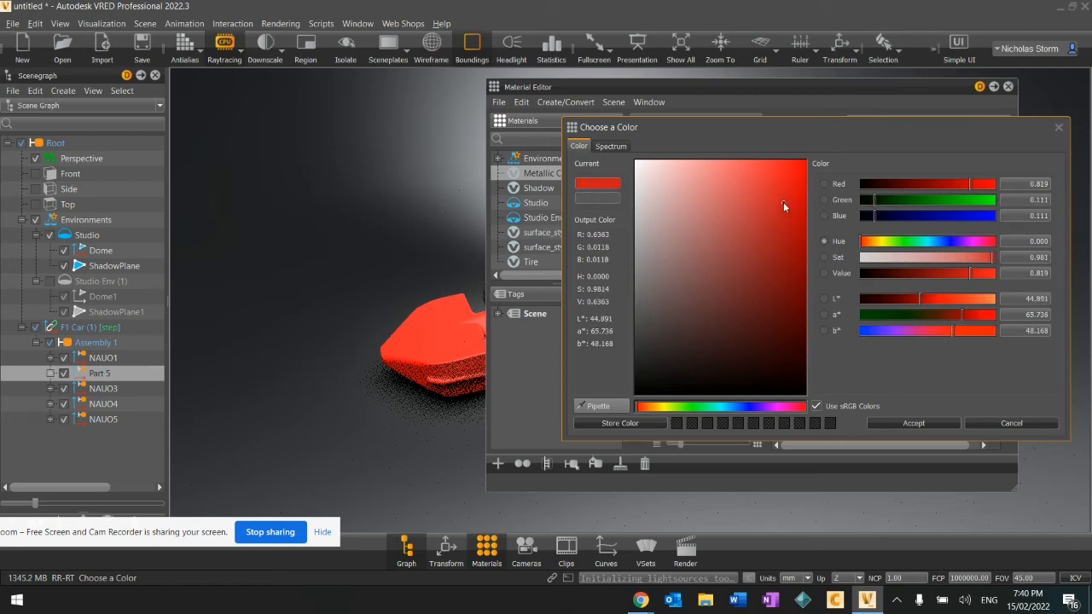
pyautogui.click(913, 423)
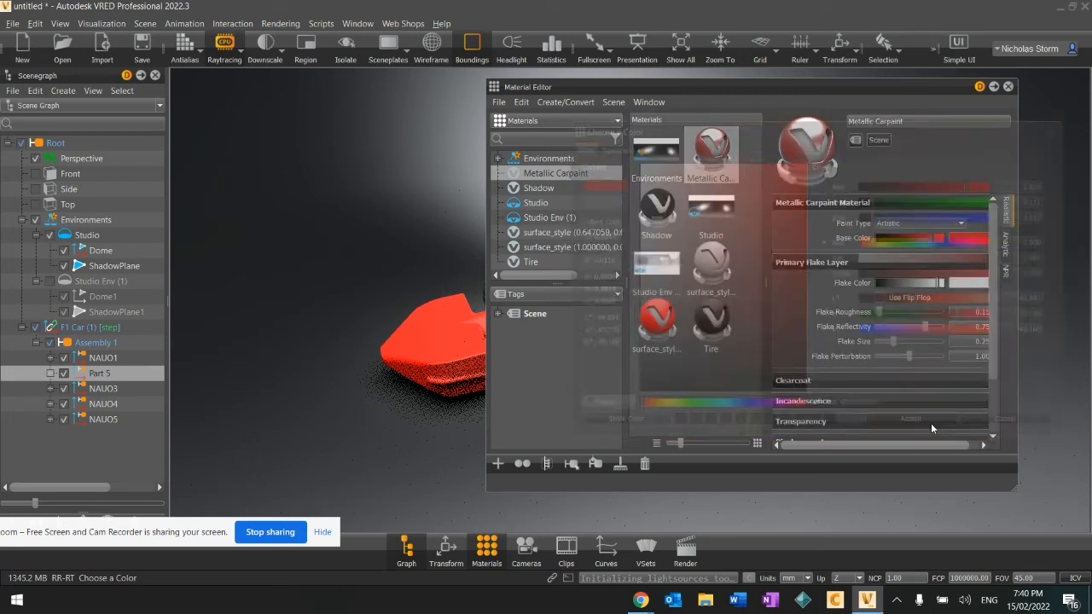
# Set the Metallic Carpaint's flake color to a light orange of about 0.906 red, 0.556 green and 0.117 blue
pyautogui.click(966, 284)
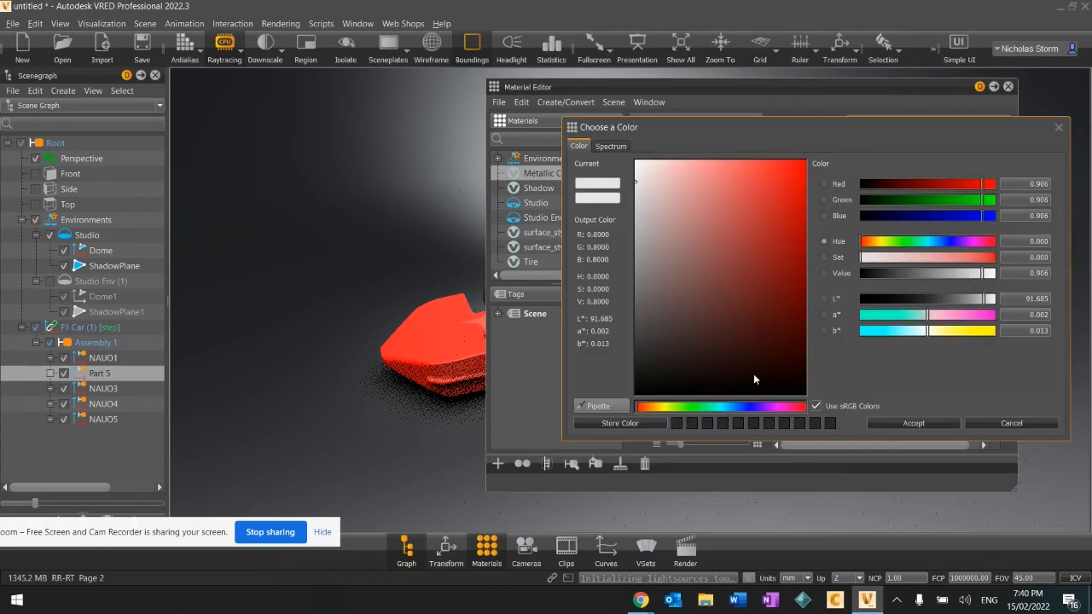
pyautogui.click(656, 406)
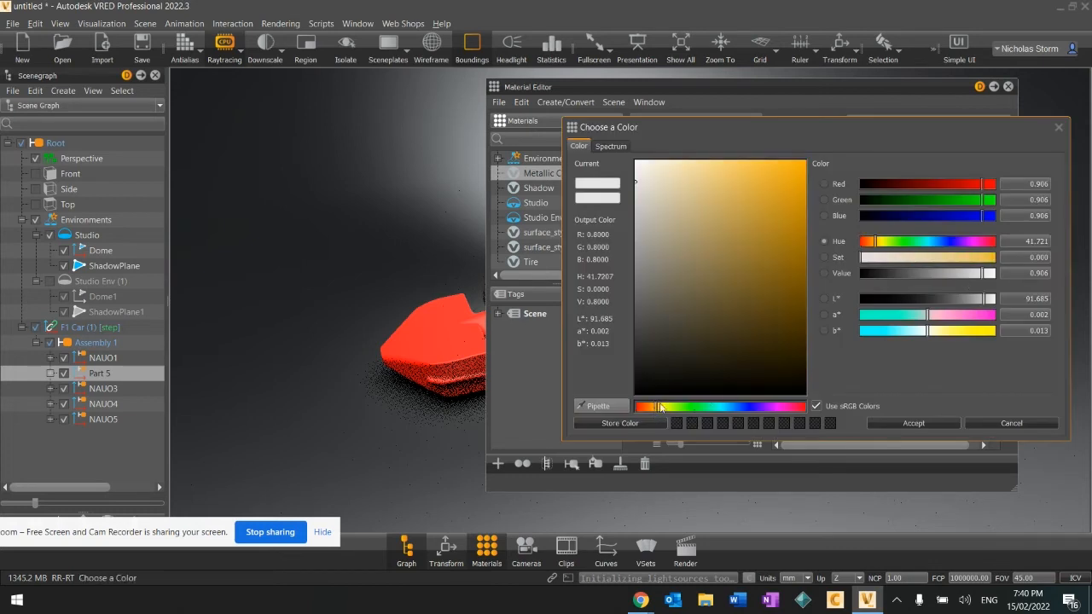
pyautogui.click(651, 406)
pyautogui.click(646, 407)
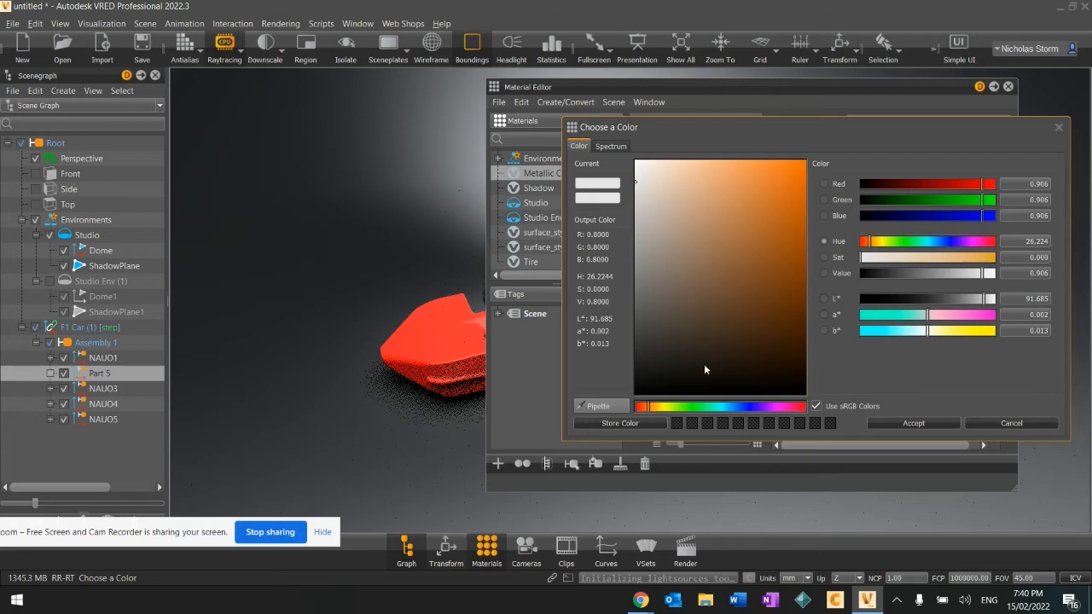
pyautogui.click(651, 407)
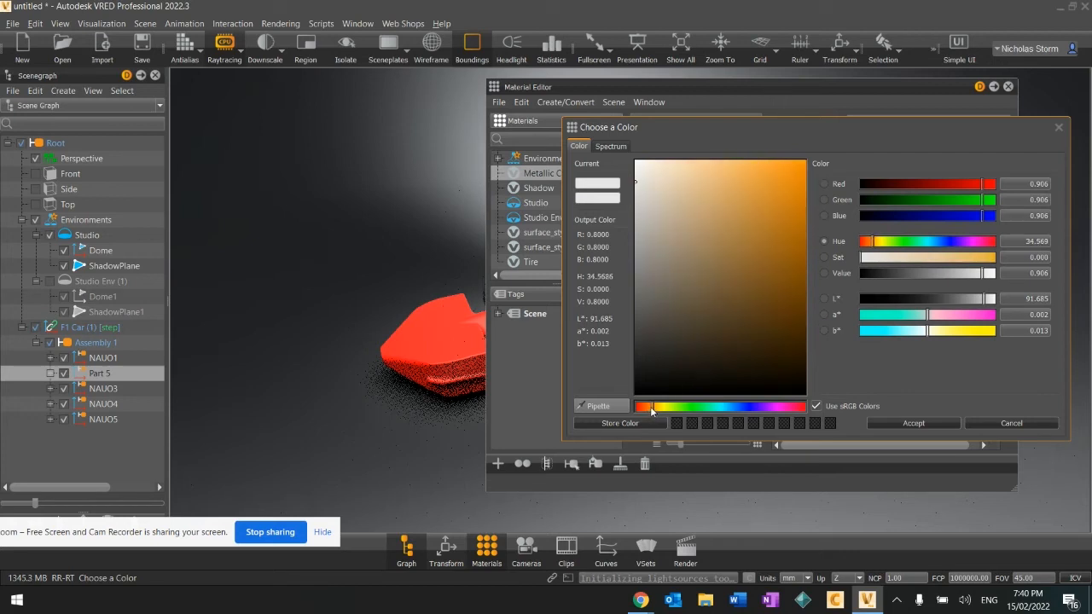
pyautogui.click(785, 184)
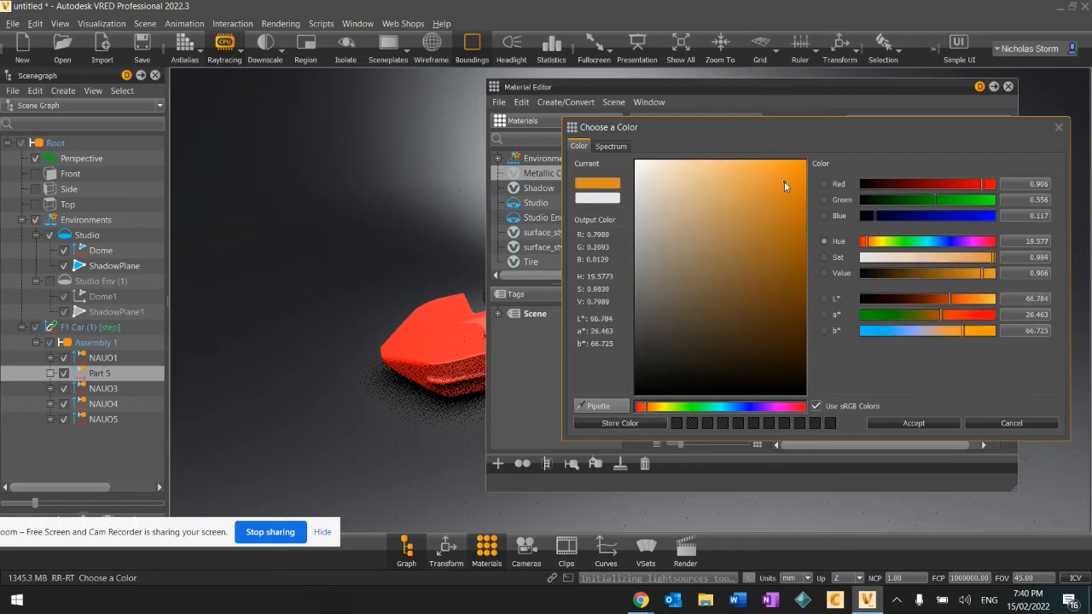
pyautogui.click(926, 424)
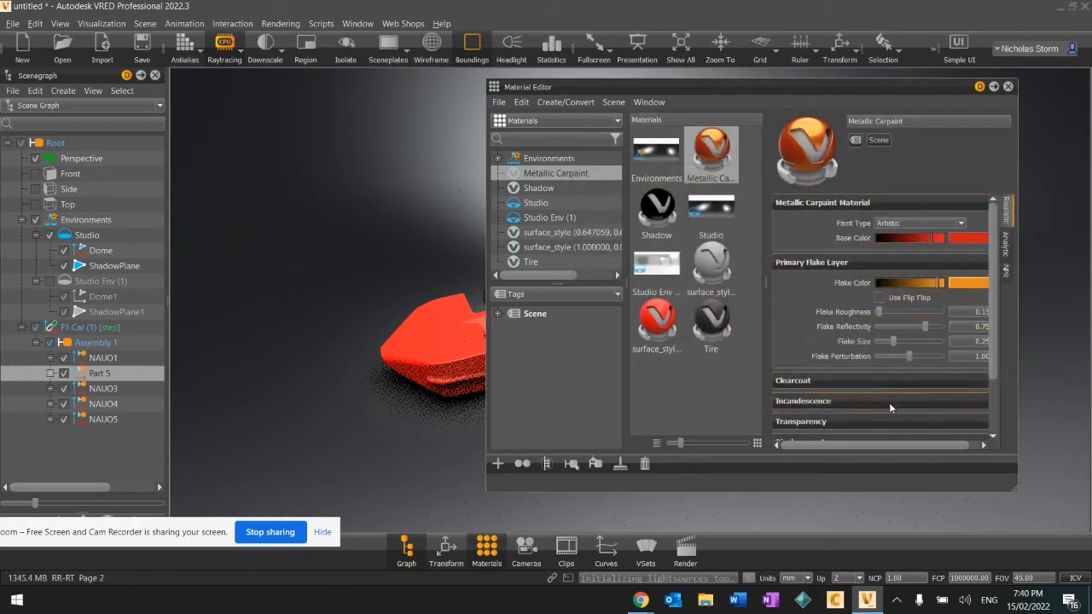
# Set the Metallic Carpaint's flake roughness to about 3.48, reflectivity to 0.75, size to 0.18 and perturbation to 1.71
pyautogui.moveTo(865, 449); pyautogui.dragTo(896, 442)
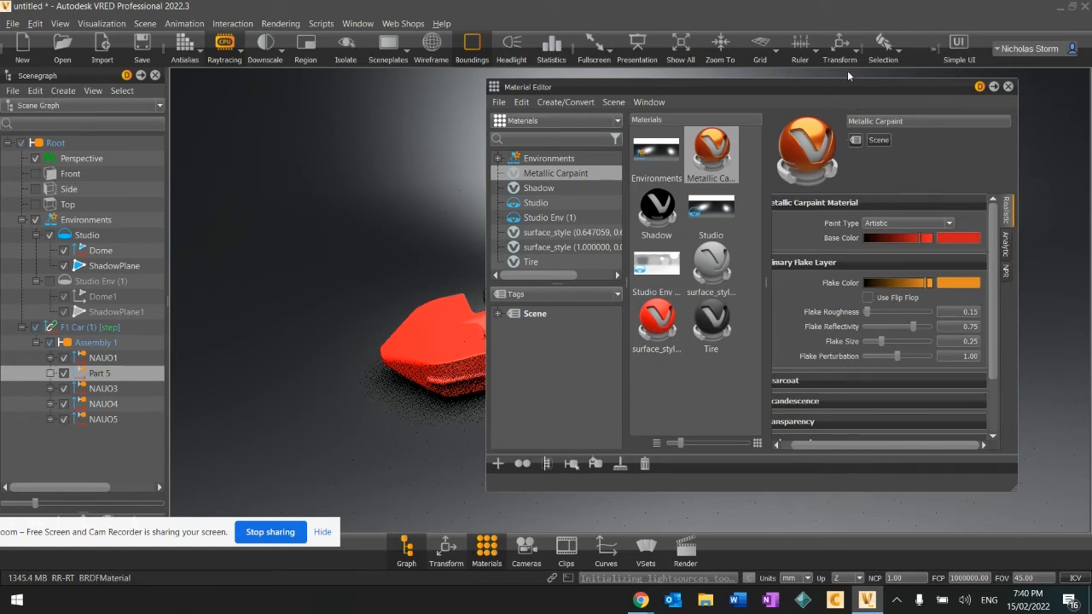
pyautogui.moveTo(855, 85); pyautogui.dragTo(377, 85)
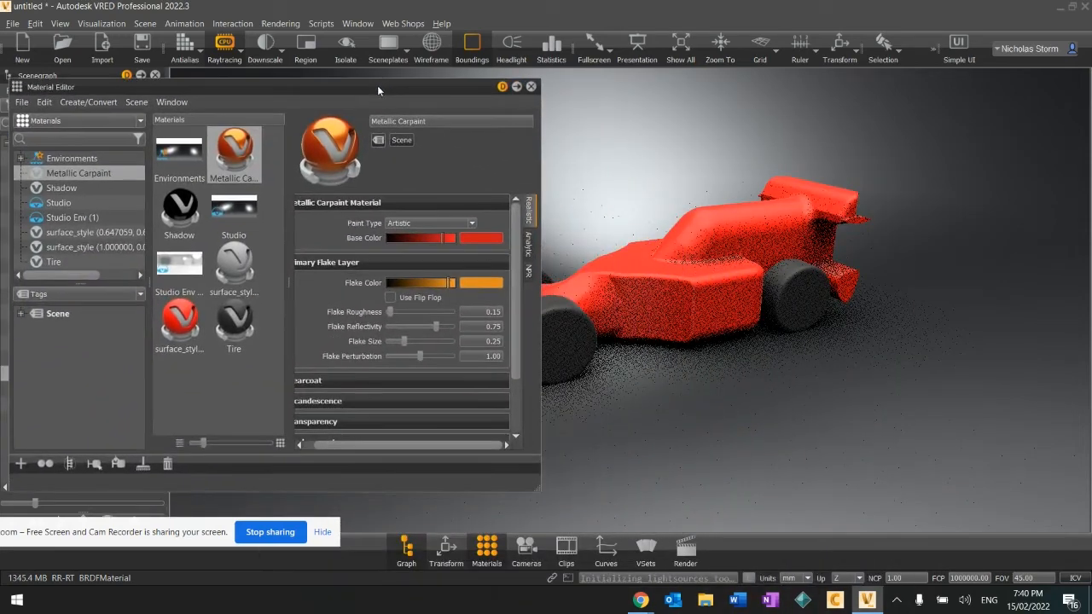
pyautogui.click(404, 341)
pyautogui.moveTo(415, 341); pyautogui.dragTo(452, 341)
pyautogui.moveTo(391, 310); pyautogui.dragTo(402, 313)
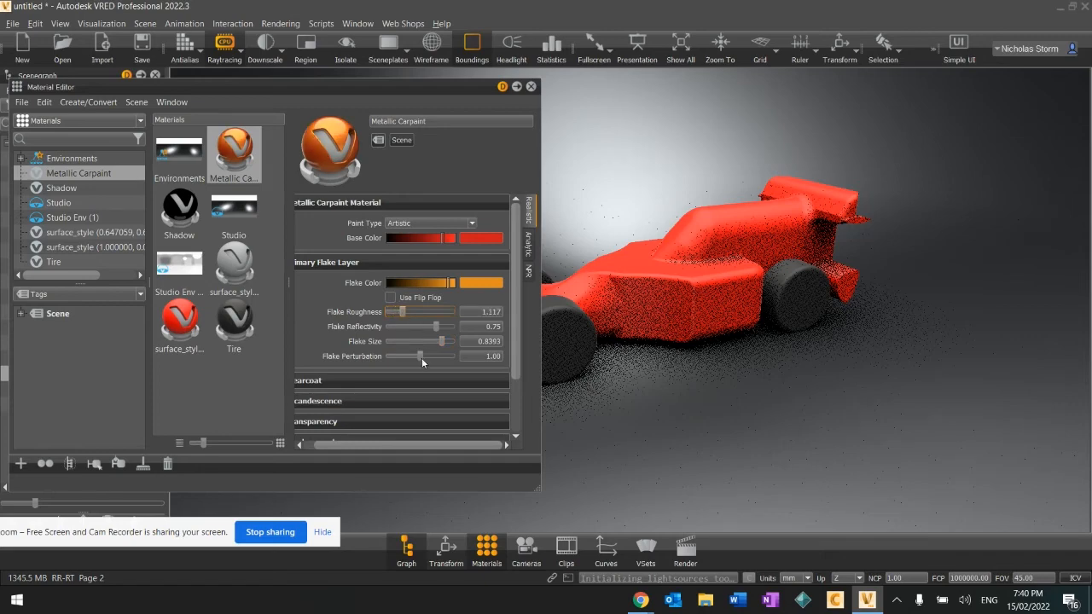
pyautogui.moveTo(421, 357); pyautogui.dragTo(447, 352)
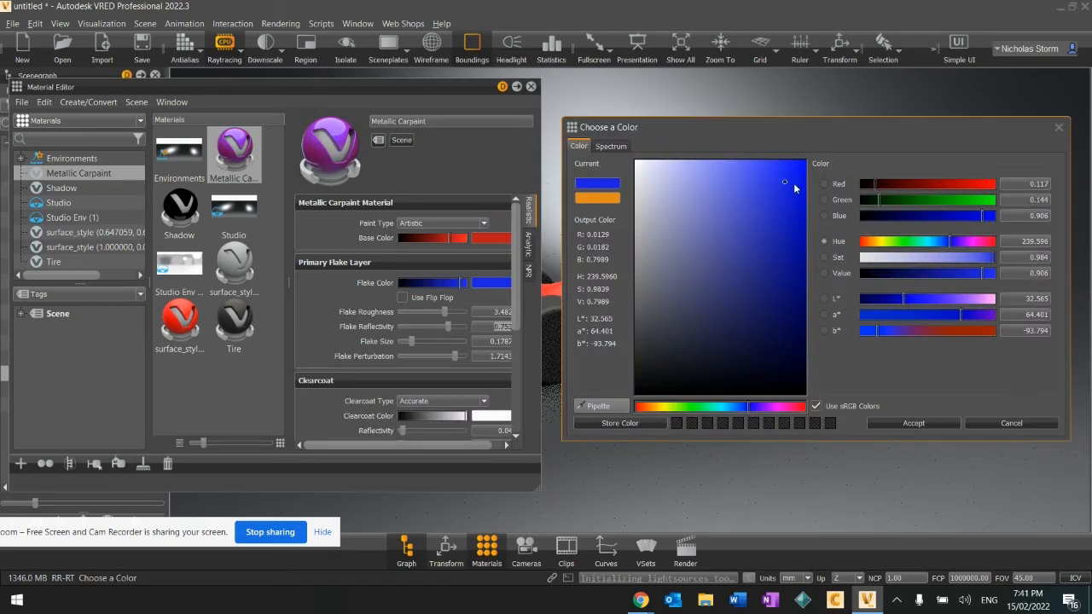
# Change the Metallic Carpaint's flake color to a blue of about 0.072 red, 0.100 green and 0.906 blue
pyautogui.click(792, 182)
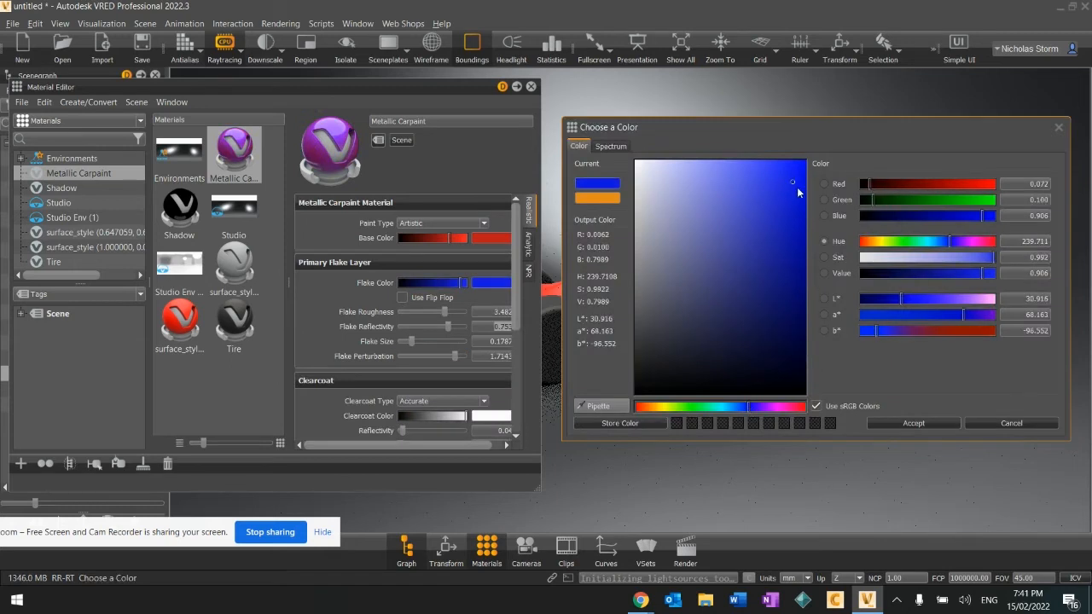
pyautogui.click(953, 422)
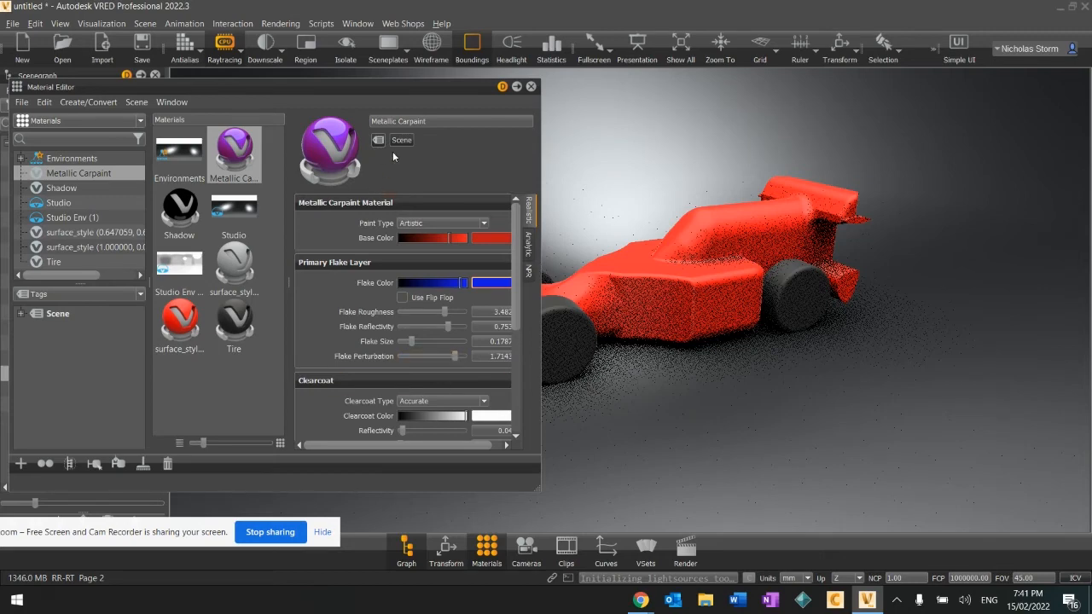
# Apply the Metallic Carpaint material to the car body, Part 5
pyautogui.moveTo(390, 87); pyautogui.dragTo(708, 88)
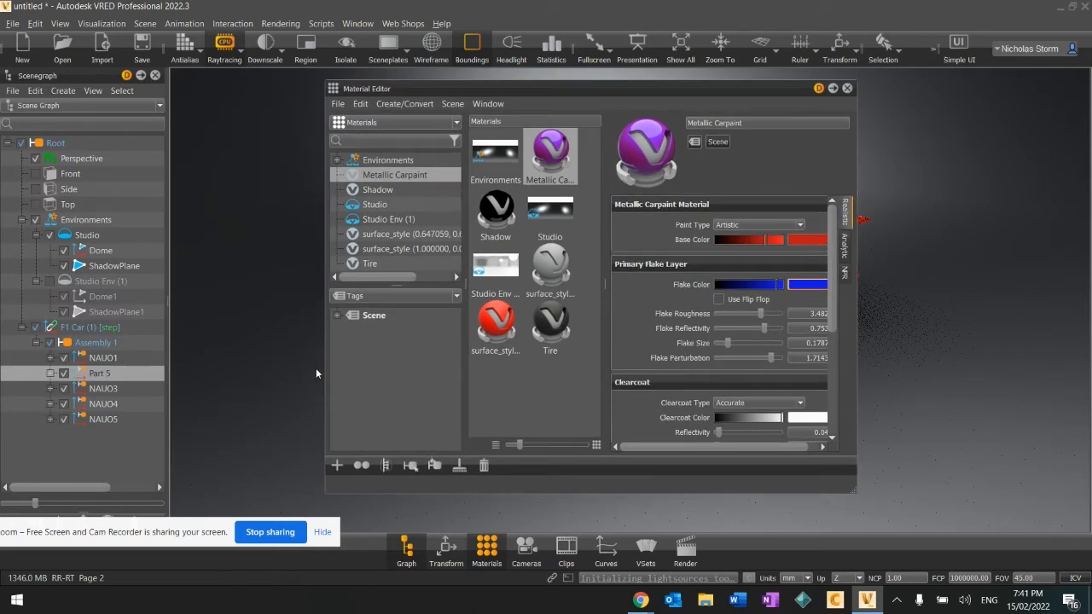
pyautogui.click(553, 343)
pyautogui.click(497, 324)
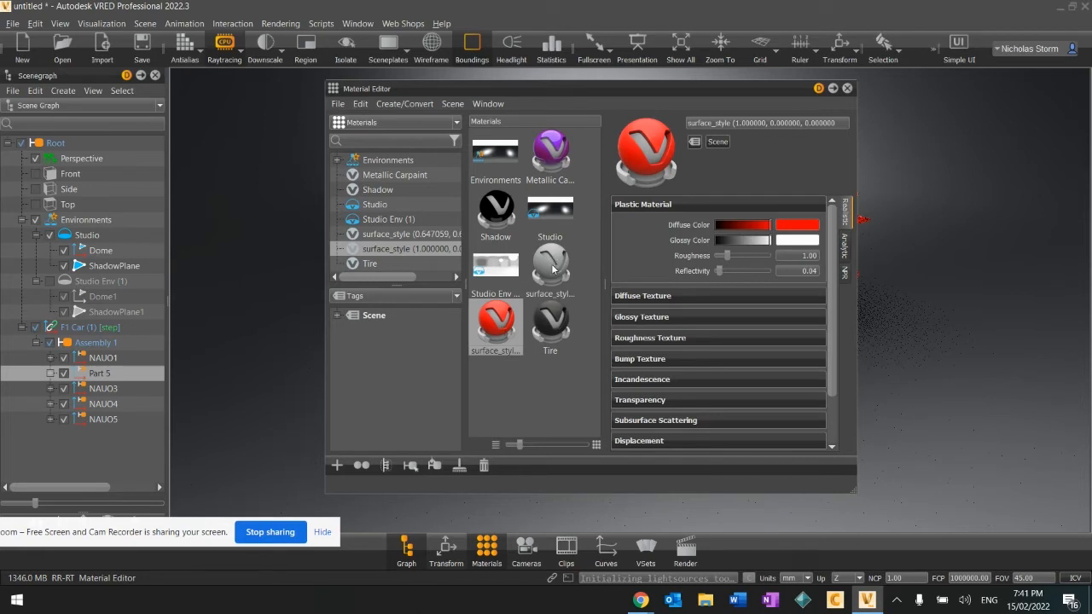
pyautogui.click(552, 149)
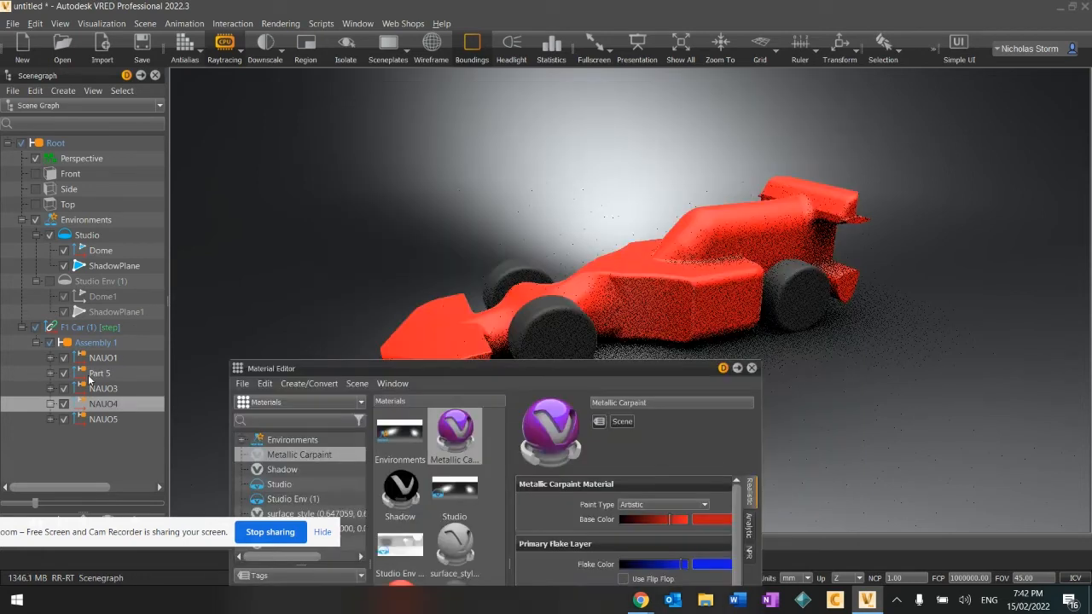
pyautogui.click(88, 375)
pyautogui.rightClick(447, 433)
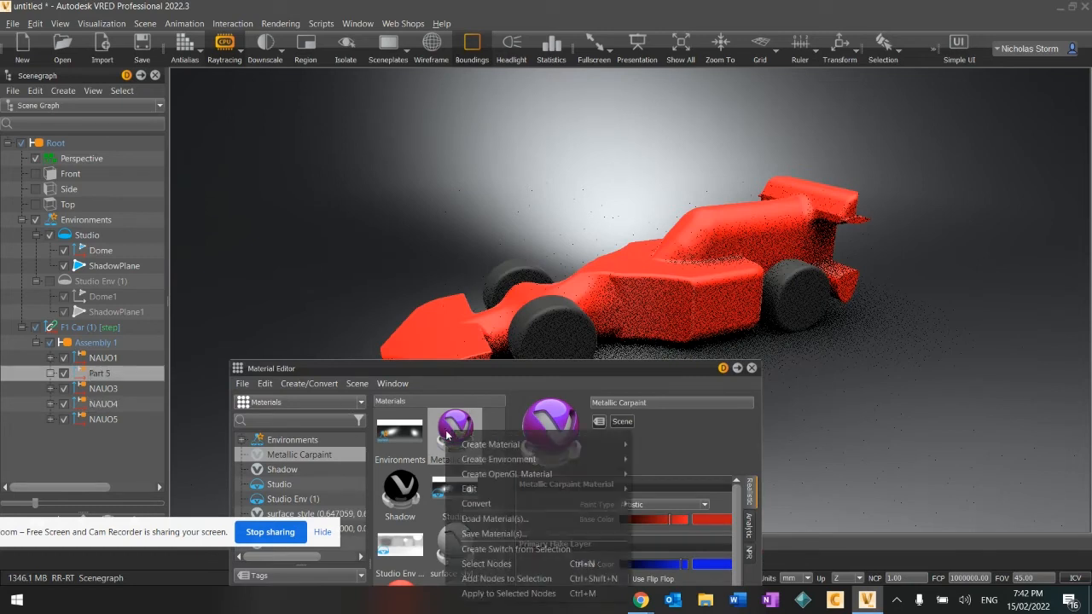
pyautogui.click(510, 594)
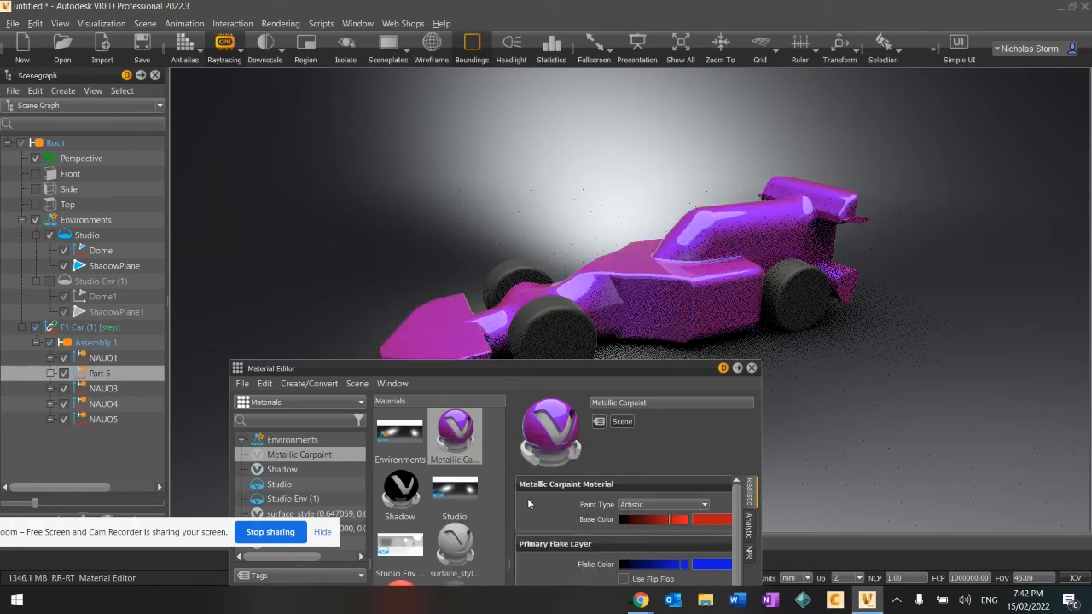
# Set the Metallic Carpaint's flake color to a deep orange of about 0.906 red, 0.441 green and 0.072 blue
pyautogui.moveTo(539, 365); pyautogui.dragTo(369, 147)
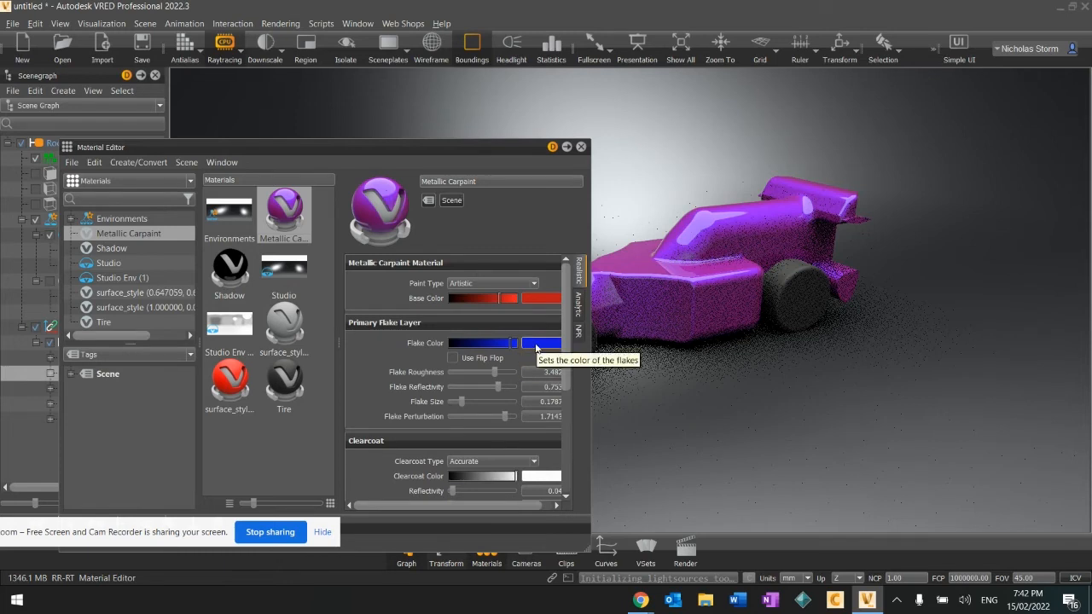
pyautogui.click(536, 345)
pyautogui.click(652, 411)
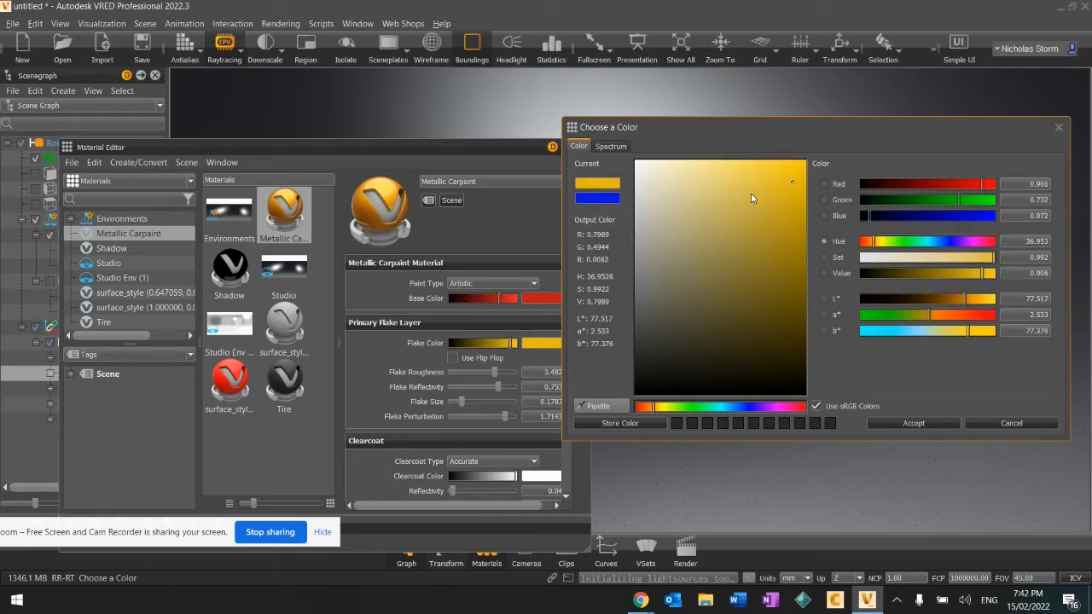
pyautogui.moveTo(650, 411); pyautogui.dragTo(640, 410)
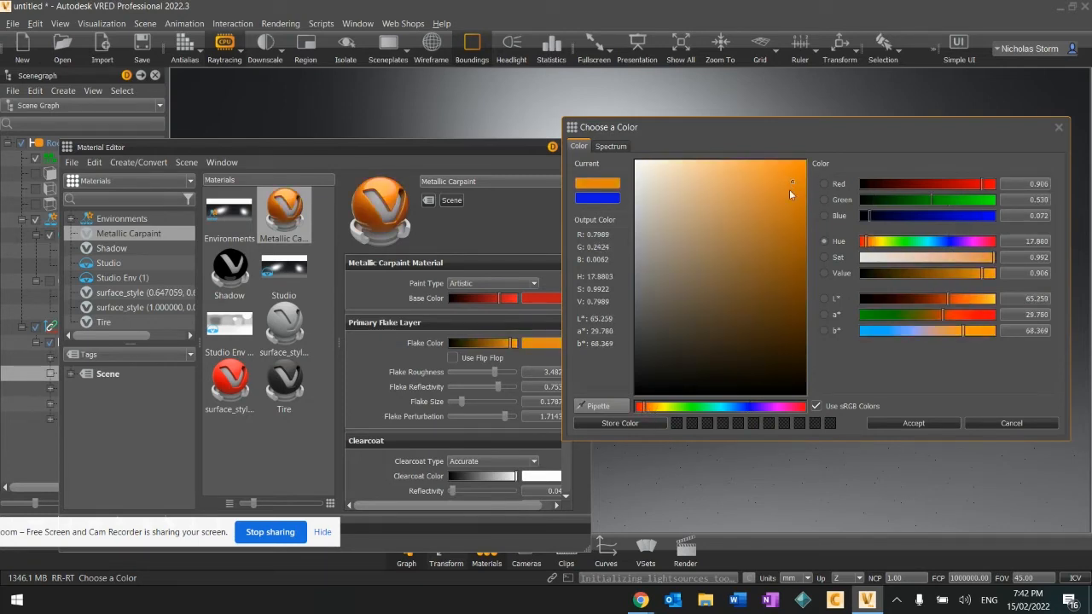
pyautogui.click(792, 181)
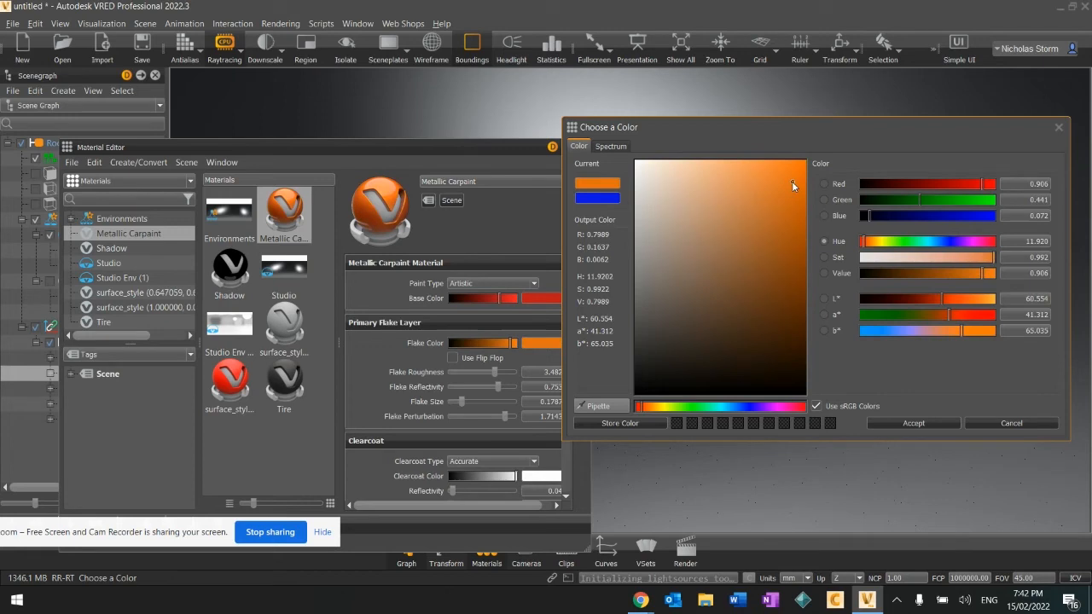
pyautogui.click(923, 424)
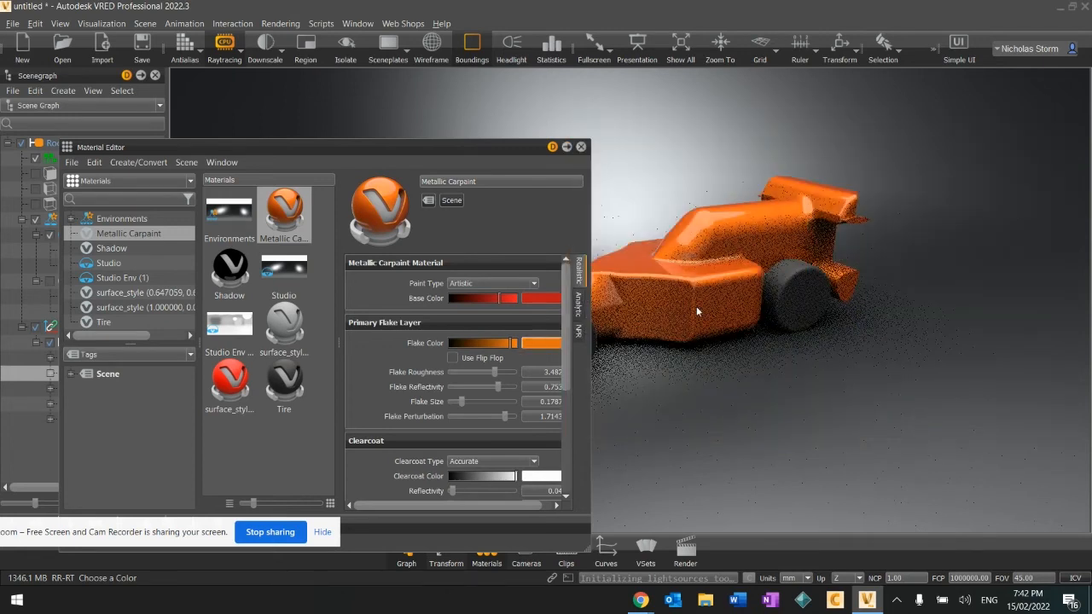
# Set the Metallic Carpaint's flake roughness to about 1.52, reflectivity 0.28, size 0.91 and perturbation 0.89, and brighten its red base color
pyautogui.click(467, 373)
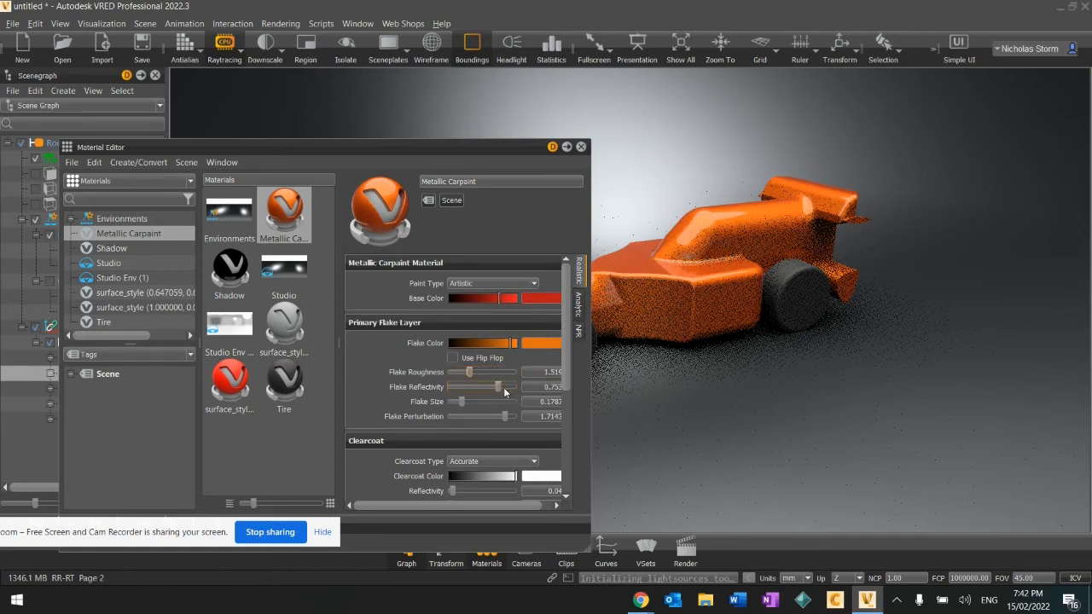
pyautogui.moveTo(499, 387)
pyautogui.mouseDown()
pyautogui.moveTo(466, 391)
pyautogui.moveTo(509, 406)
pyautogui.mouseUp()
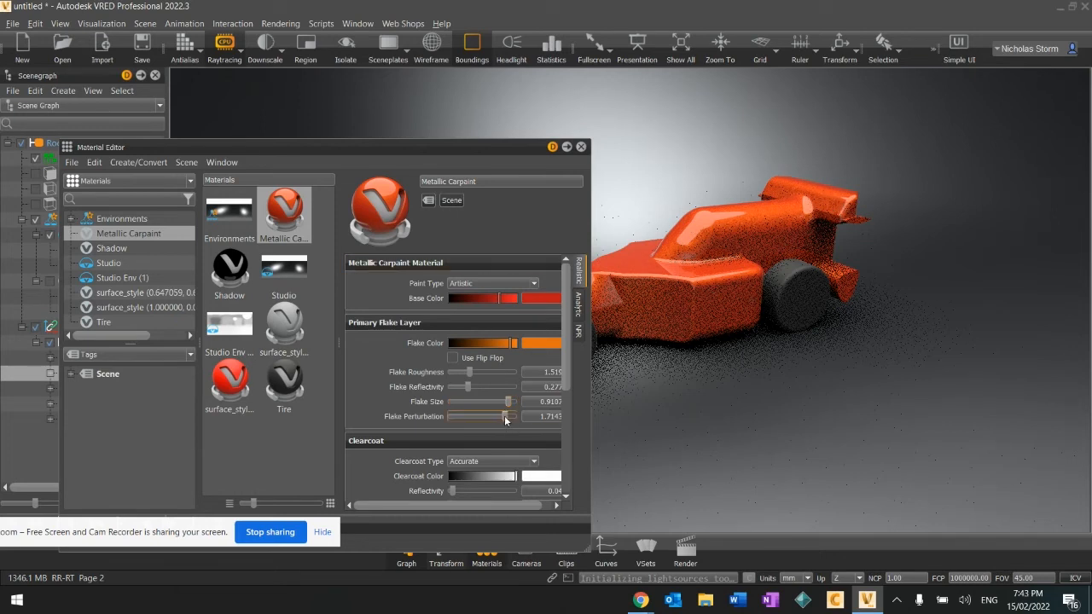
pyautogui.moveTo(505, 418); pyautogui.dragTo(478, 419)
pyautogui.moveTo(512, 302); pyautogui.dragTo(517, 302)
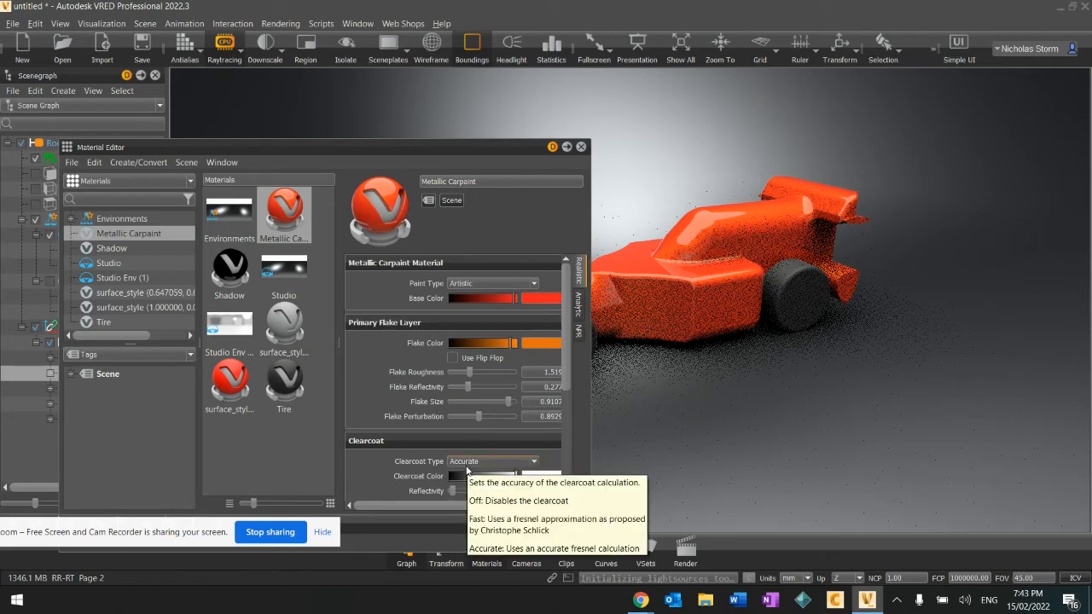
# Set the Metallic Carpaint's clearcoat reflectivity to about 0.098 and close the Material Editor
pyautogui.moveTo(452, 147); pyautogui.dragTo(429, 79)
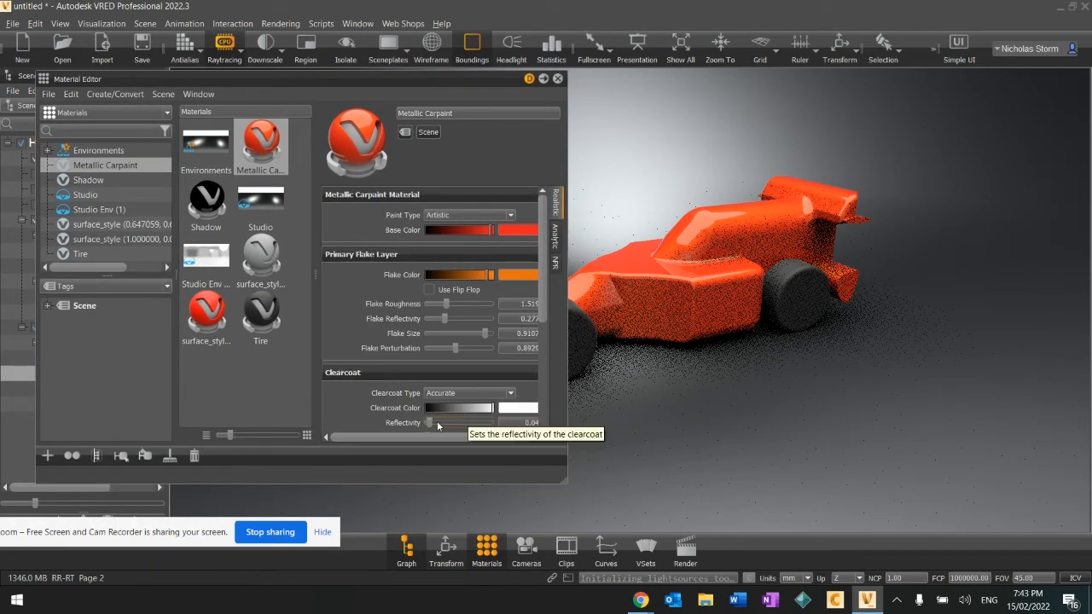
pyautogui.moveTo(430, 421); pyautogui.dragTo(474, 422)
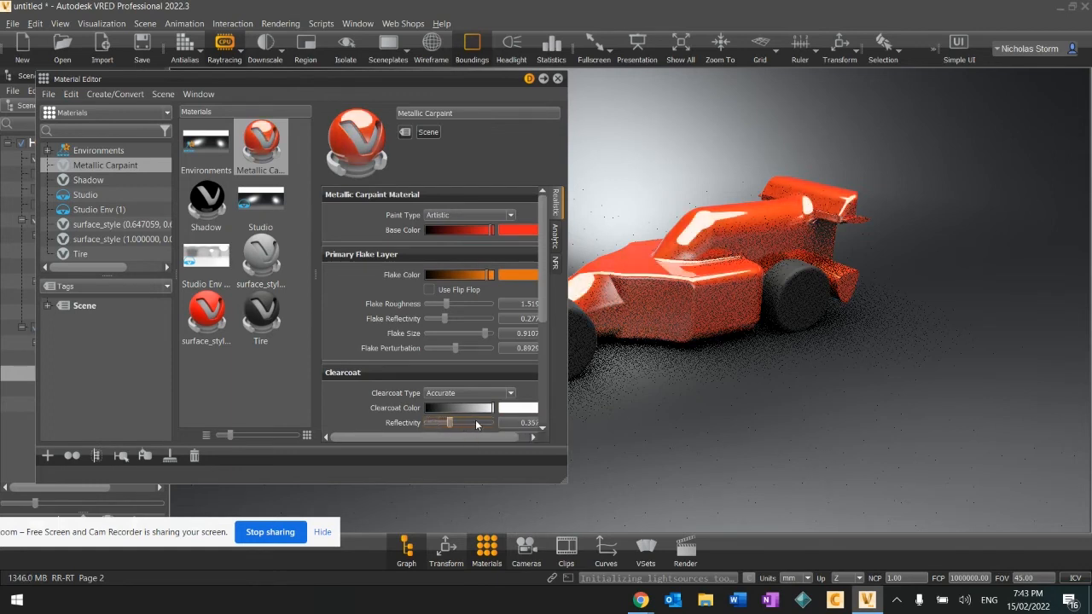
pyautogui.click(476, 423)
pyautogui.click(475, 423)
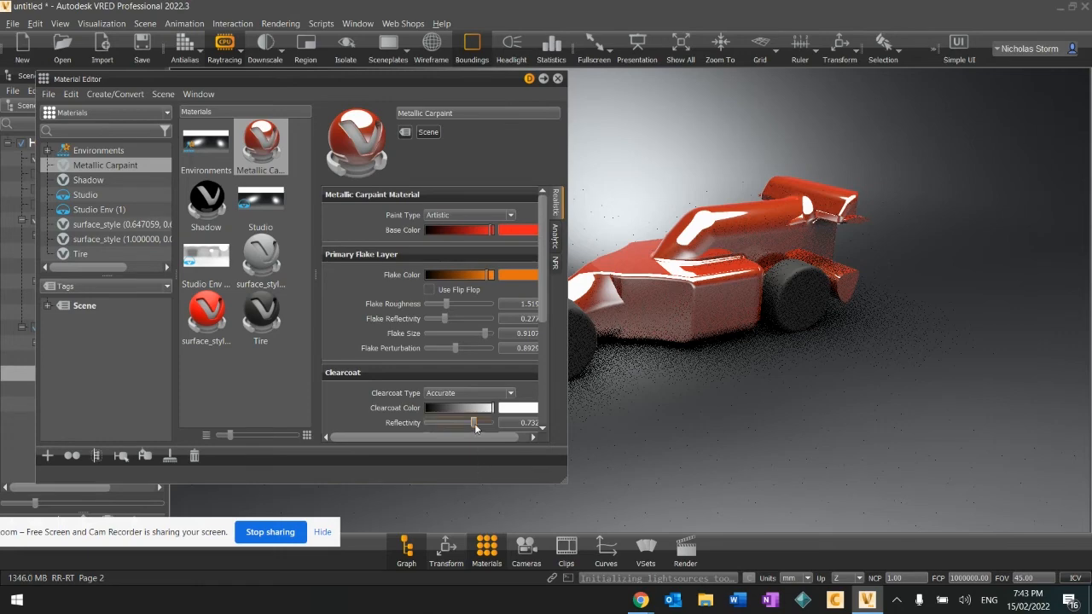
pyautogui.click(440, 428)
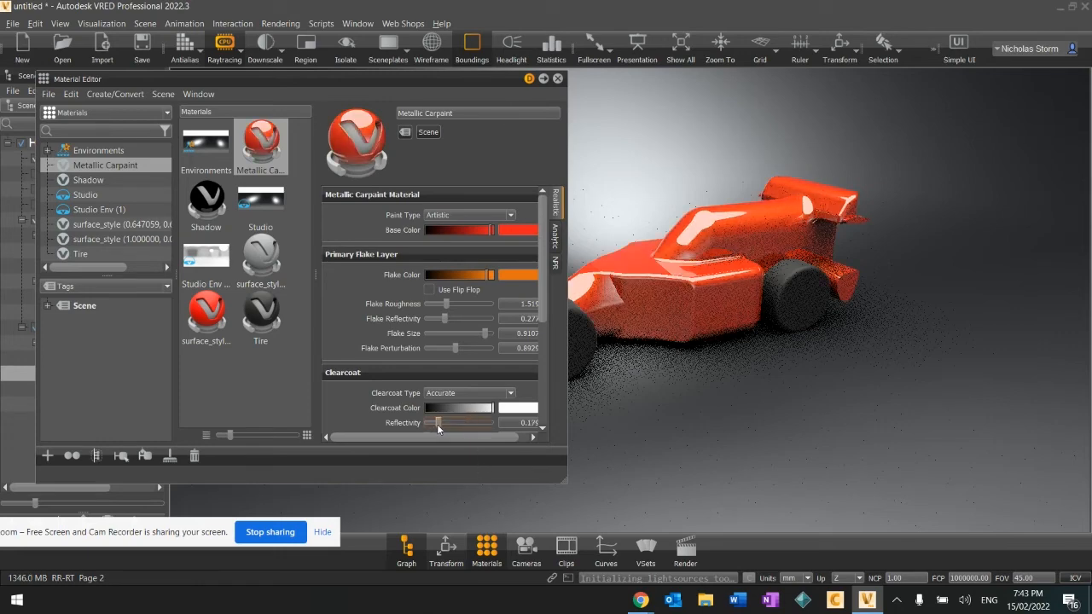
pyautogui.moveTo(439, 429); pyautogui.dragTo(434, 419)
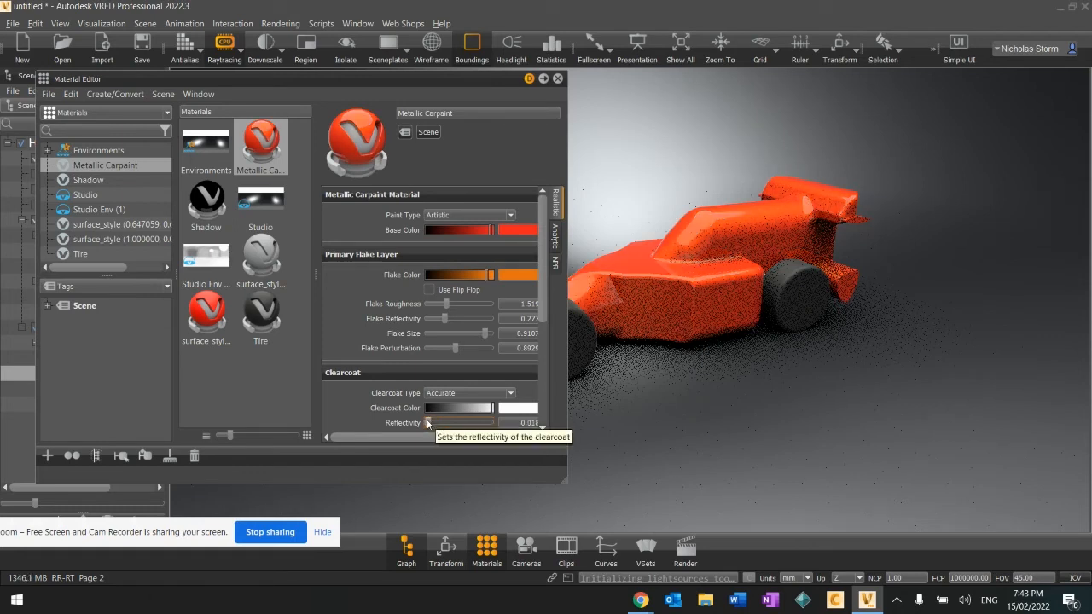
pyautogui.moveTo(428, 421); pyautogui.dragTo(433, 422)
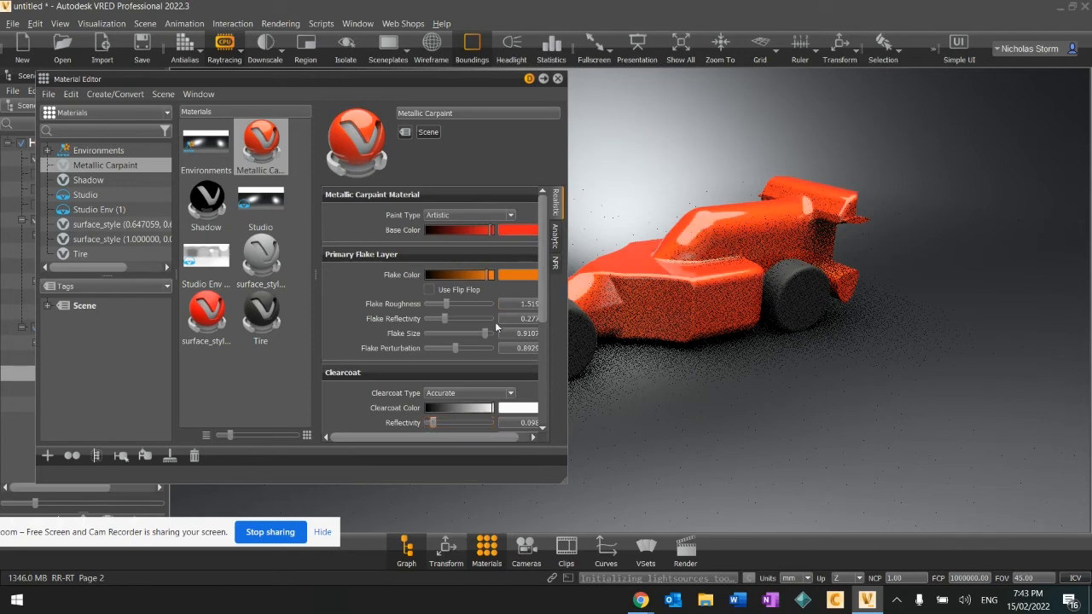
pyautogui.click(558, 78)
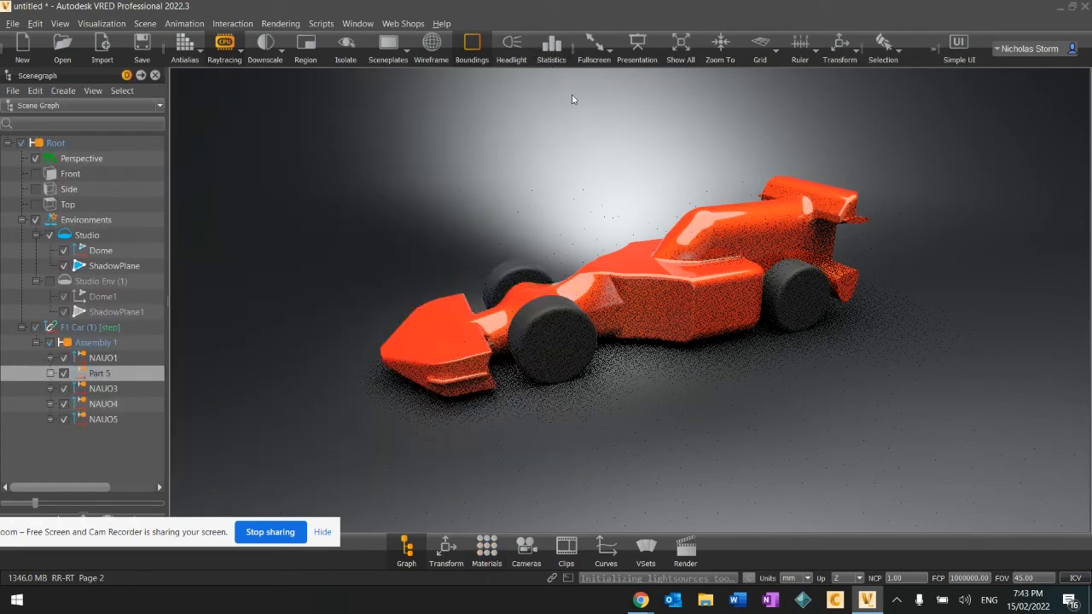
# Switch the scene environment to Studio Env (1) and orbit slightly around the car
pyautogui.click(49, 281)
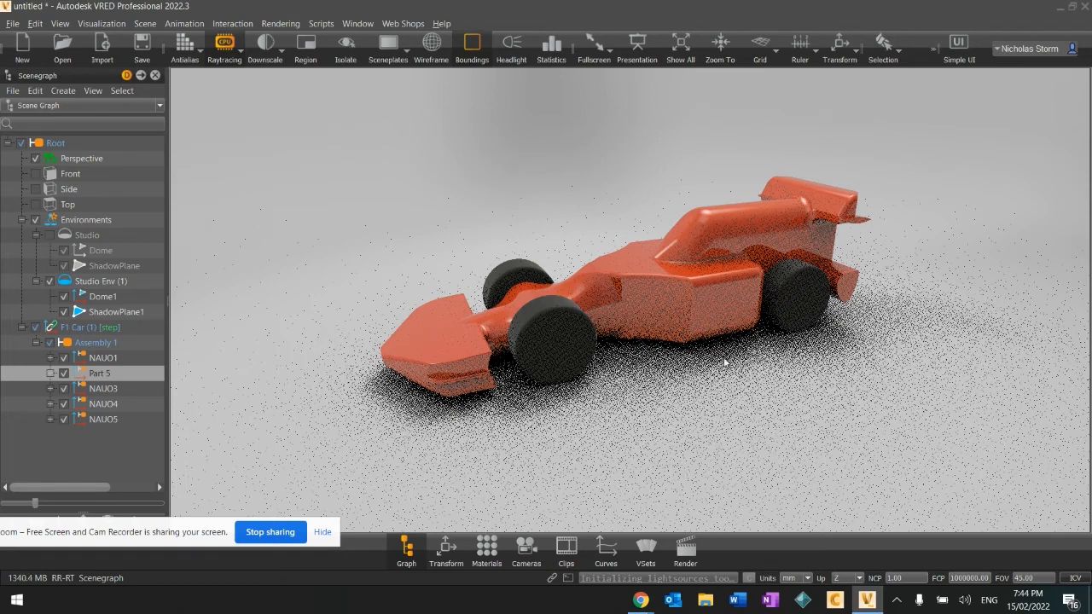
pyautogui.moveTo(690, 368)
pyautogui.mouseDown()
pyautogui.moveTo(765, 366)
pyautogui.moveTo(710, 361)
pyautogui.mouseUp()
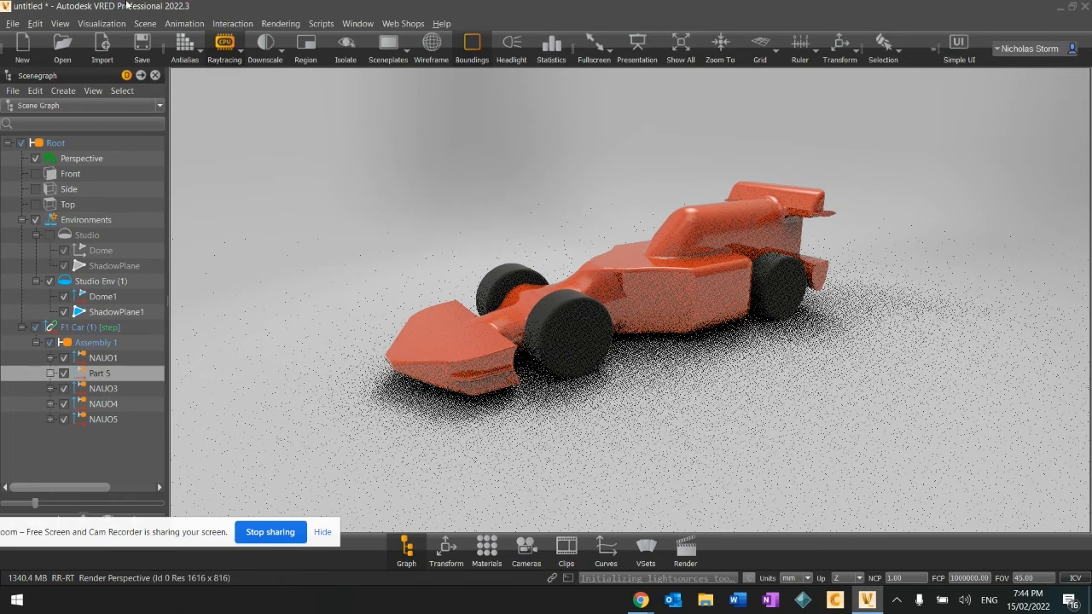
# Open the Bake Light and Shadows settings and set the direct illumination to Shadows with High quality
pyautogui.click(144, 24)
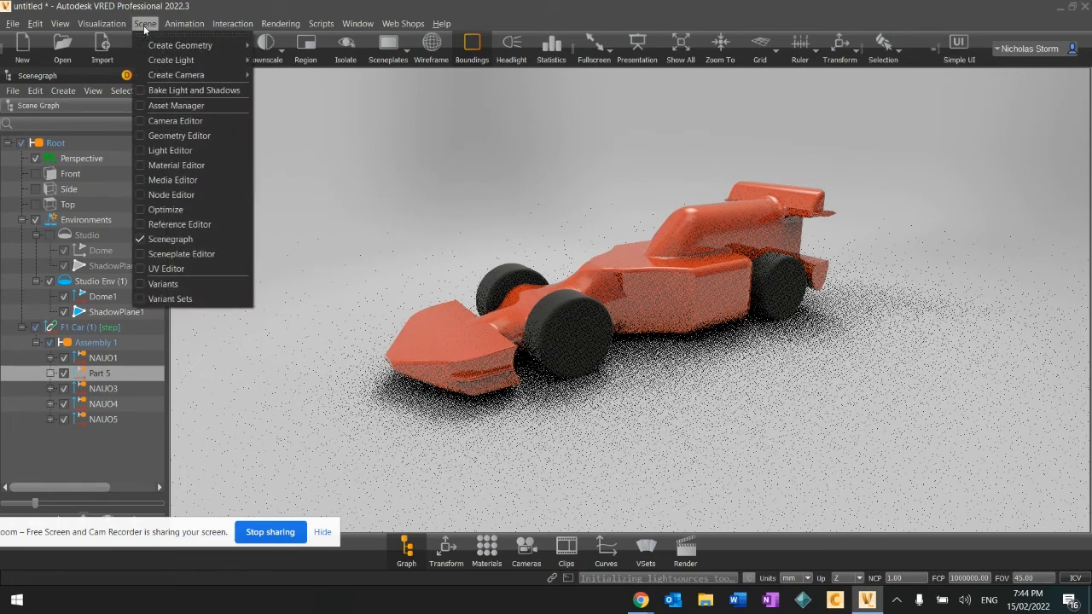
pyautogui.click(162, 92)
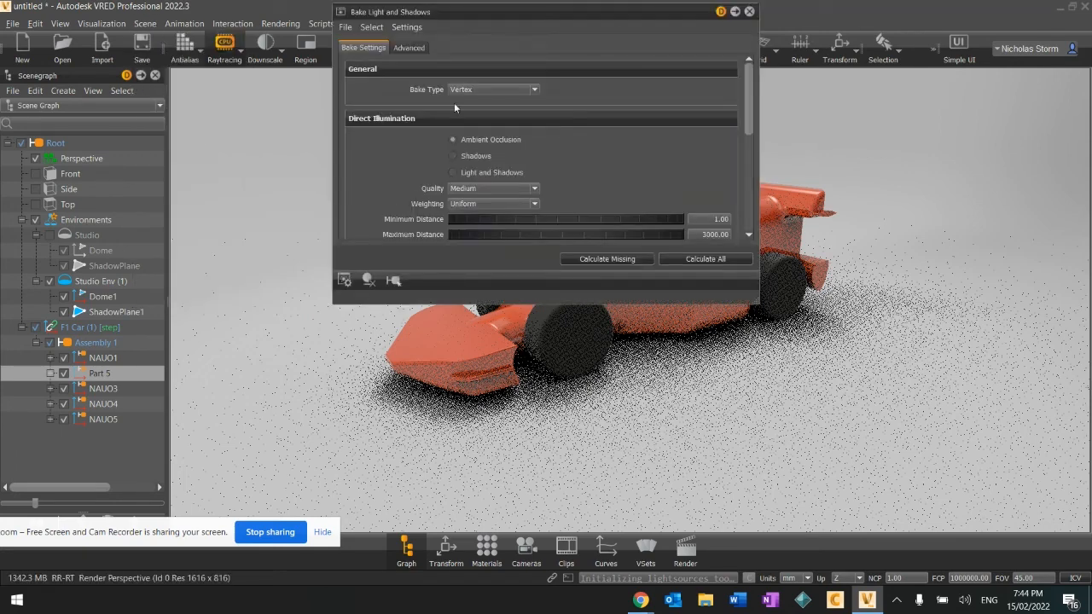
pyautogui.scroll(-1, 534, 203)
pyautogui.scroll(1, 533, 204)
pyautogui.click(473, 189)
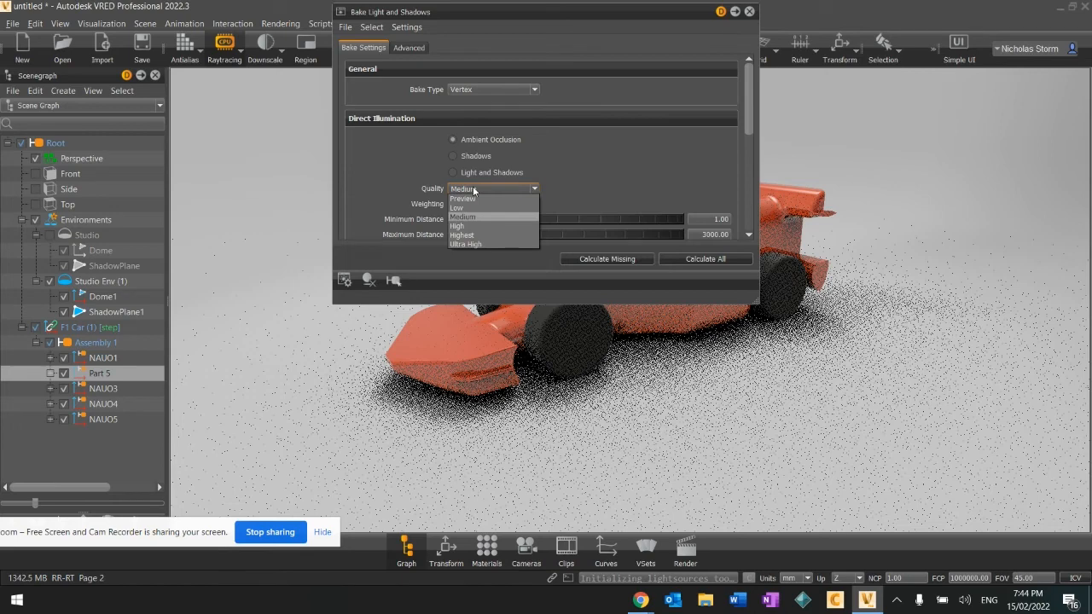
pyautogui.click(589, 158)
pyautogui.click(455, 155)
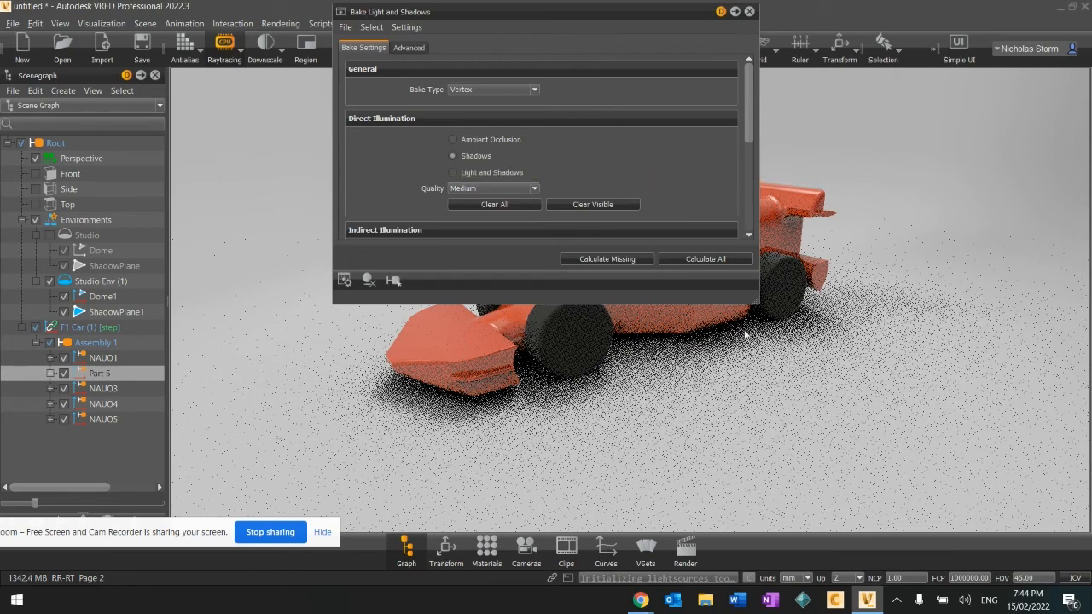
pyautogui.click(482, 188)
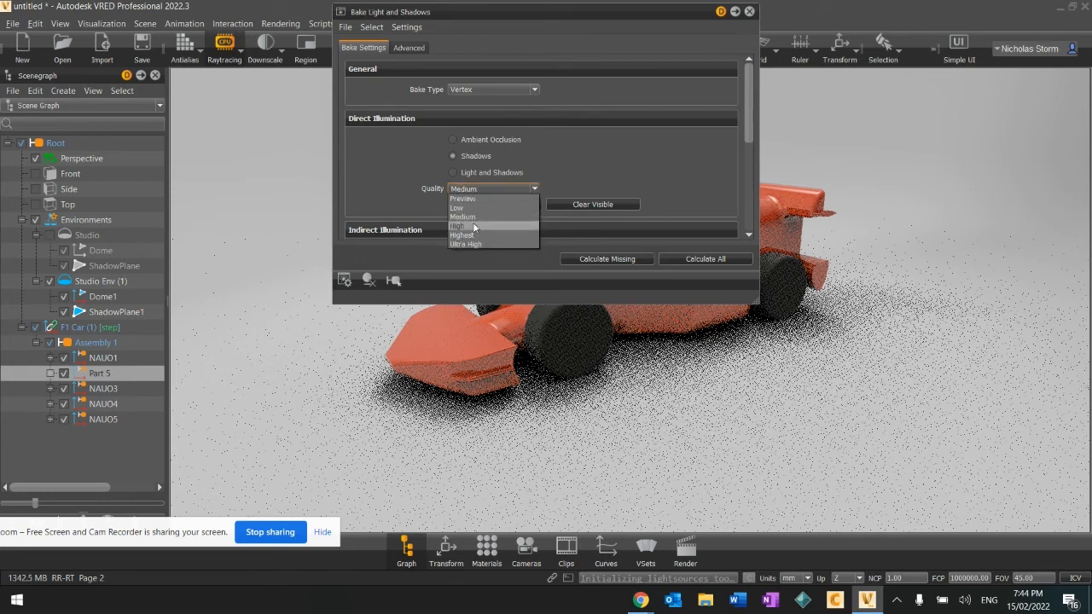
pyautogui.click(467, 227)
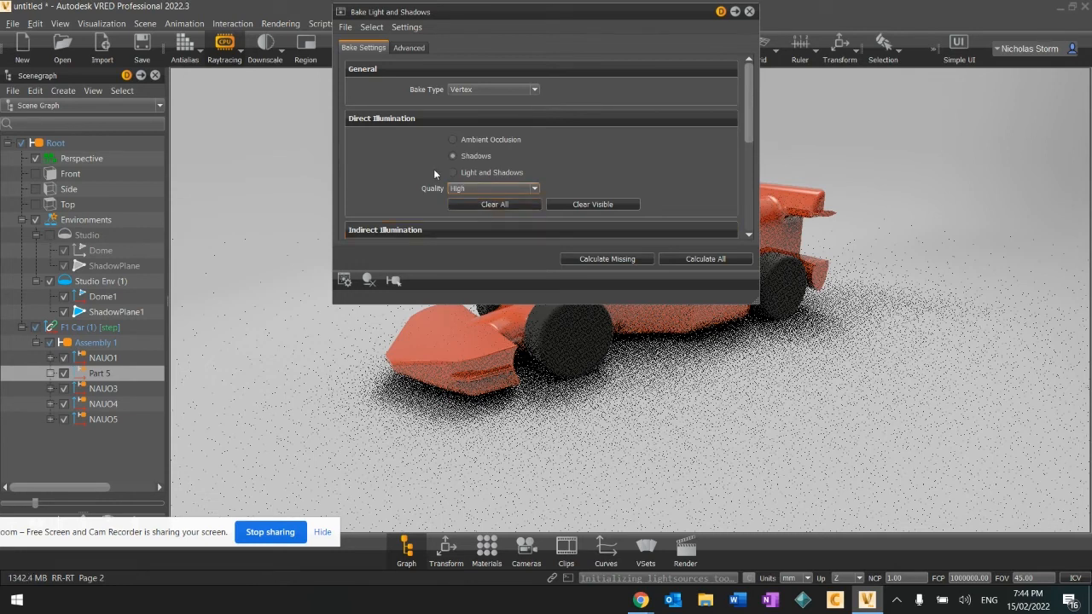
# Change the direct illumination to Ambient Occlusion, calculate the bake for all geometry and close the bake settings
pyautogui.click(461, 140)
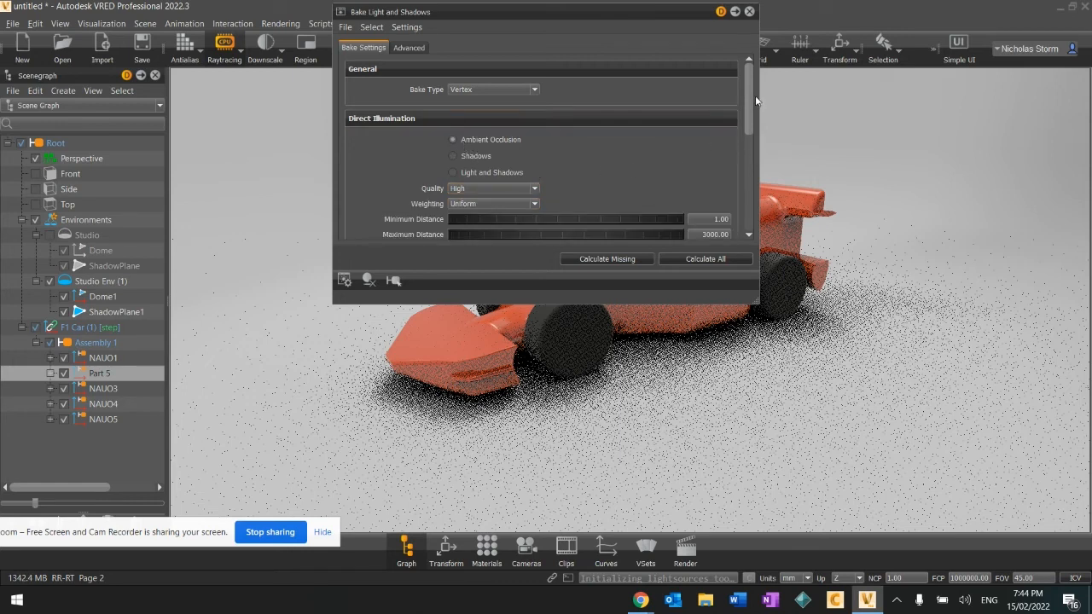
pyautogui.moveTo(750, 89)
pyautogui.mouseDown()
pyautogui.moveTo(750, 137)
pyautogui.moveTo(740, 89)
pyautogui.mouseUp()
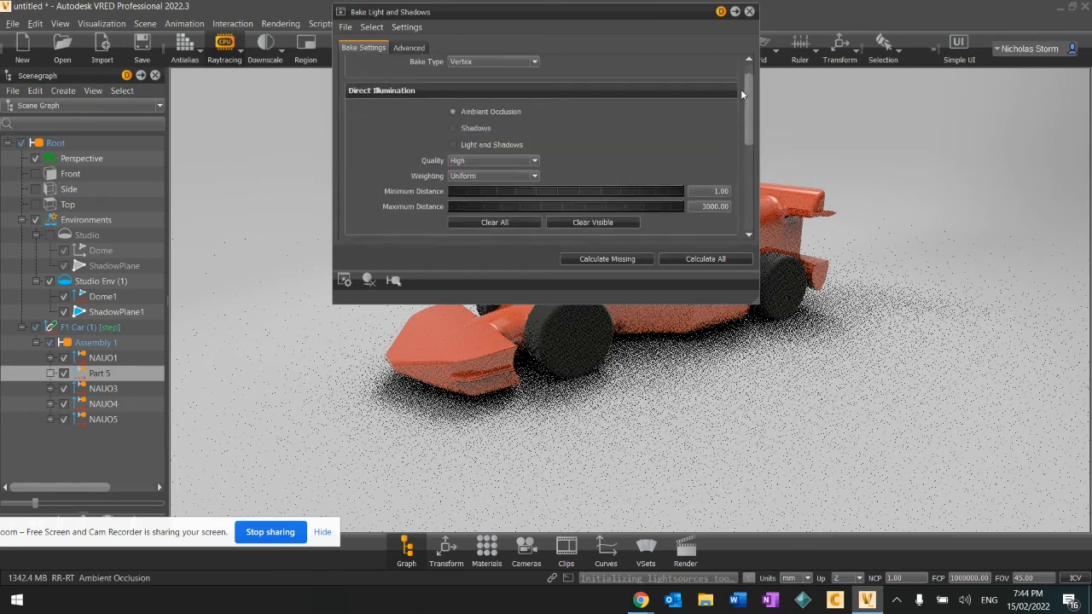
pyautogui.click(697, 259)
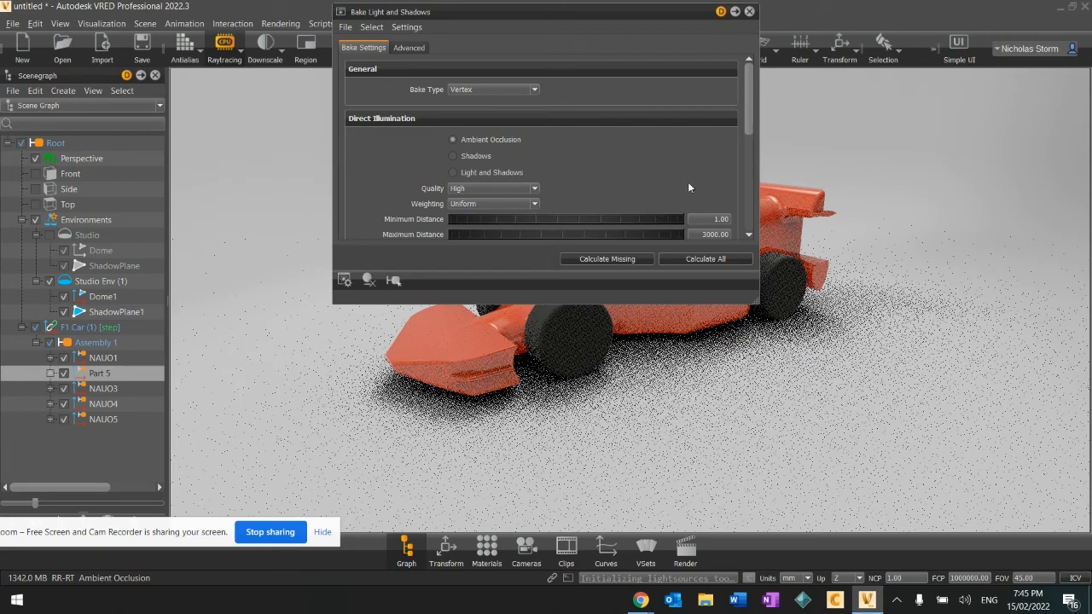
pyautogui.click(748, 11)
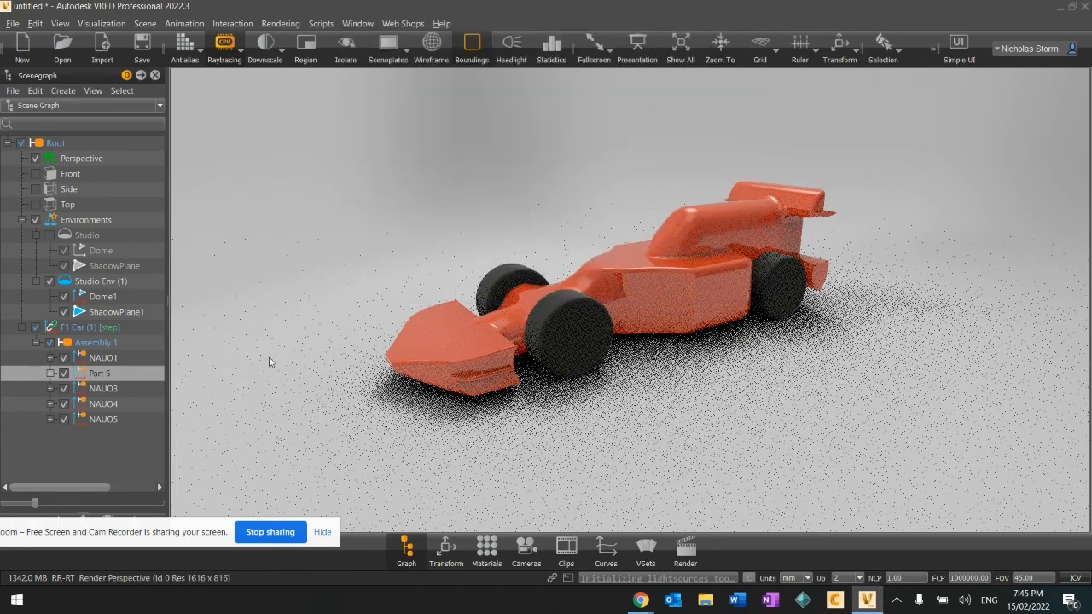
# Open the Render Settings and look through the available image size presets for the output
pyautogui.click(687, 547)
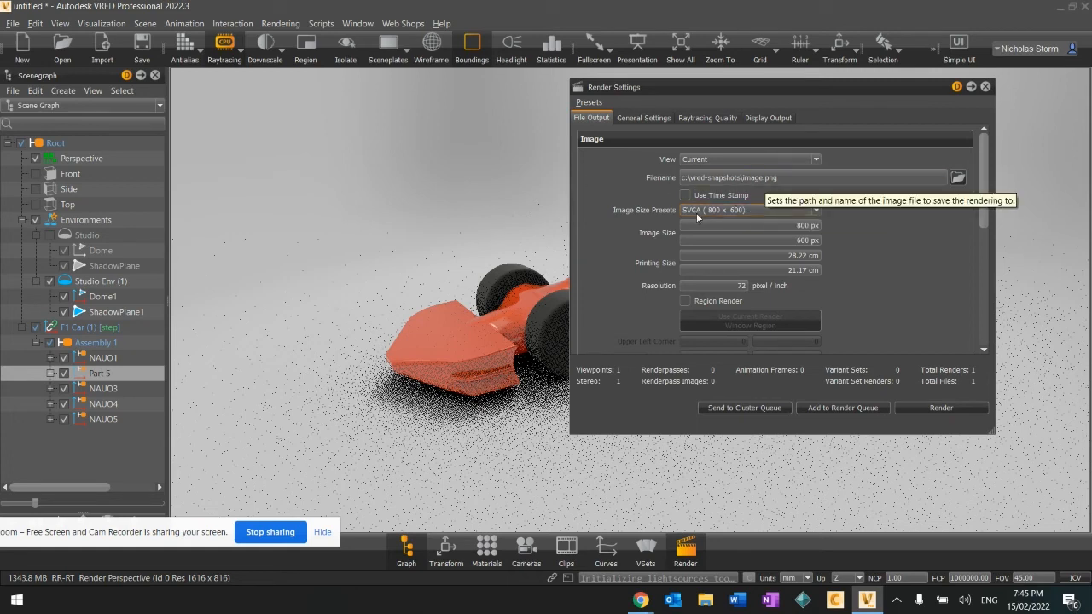
pyautogui.click(722, 206)
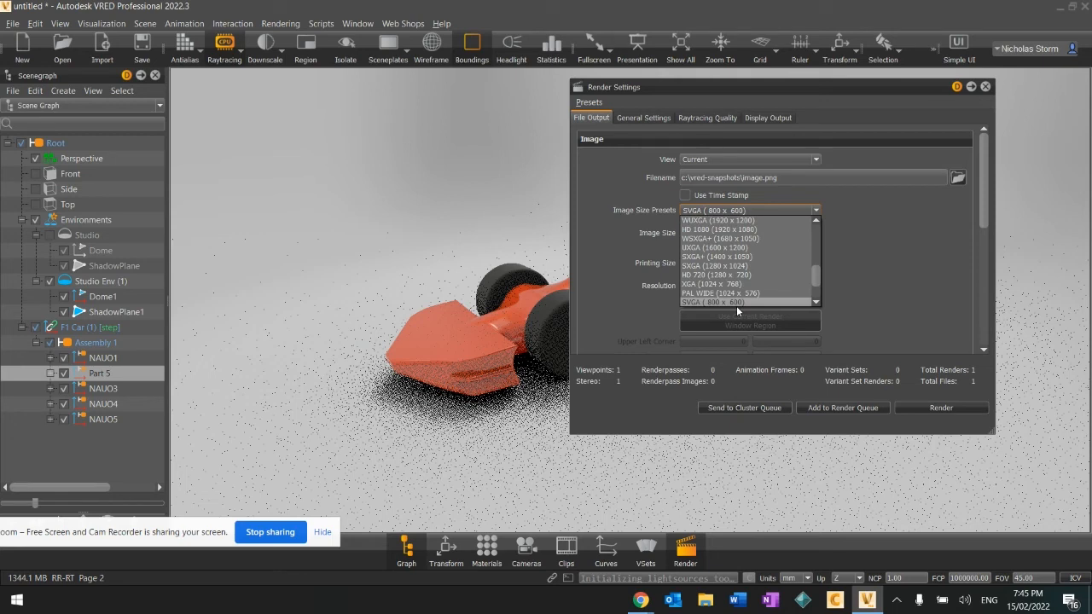
pyautogui.scroll(4, 743, 298)
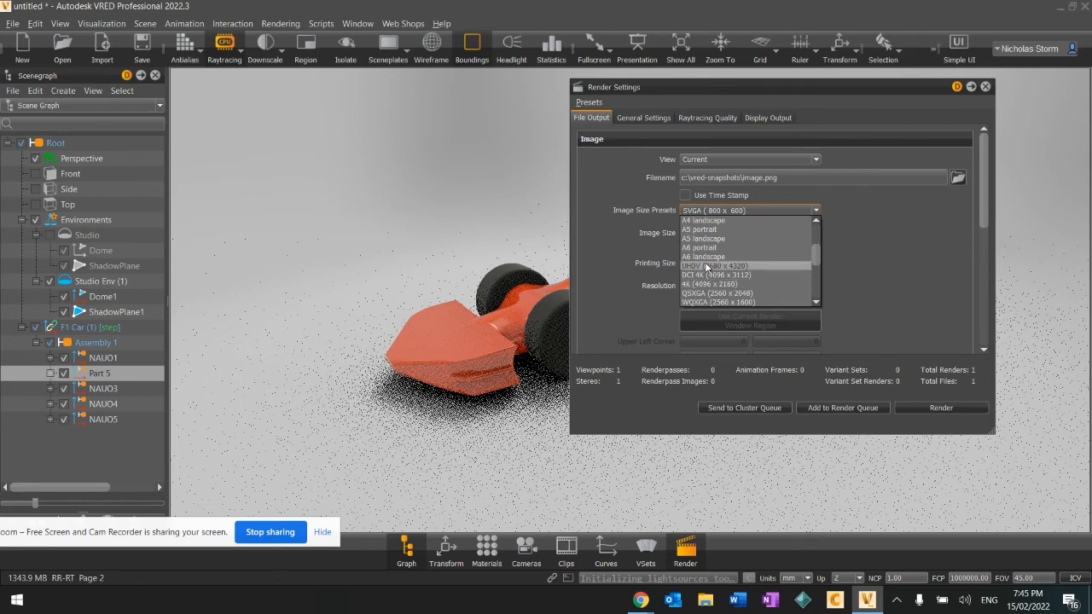
pyautogui.scroll(4, 714, 271)
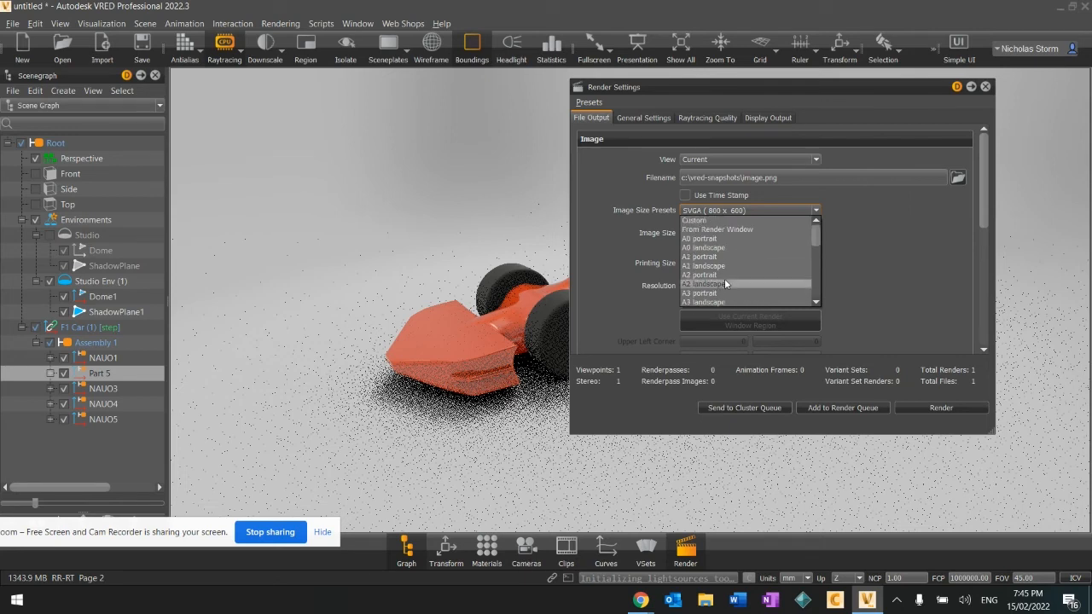
pyautogui.scroll(-4, 724, 278)
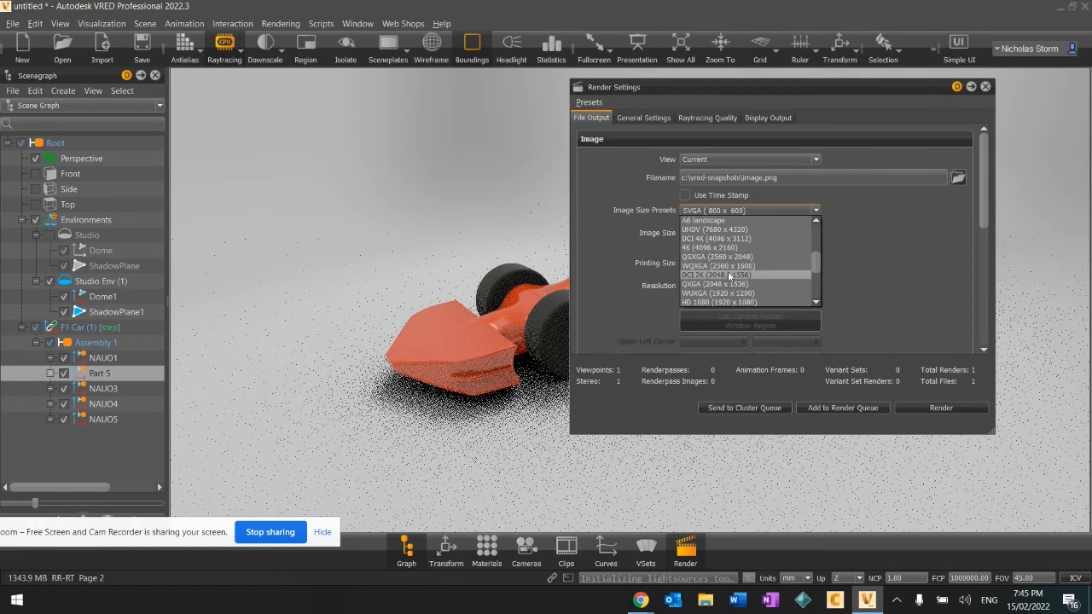
# Review the general render settings, including the antialiasing, pixel filter and raytracing options
pyautogui.click(644, 118)
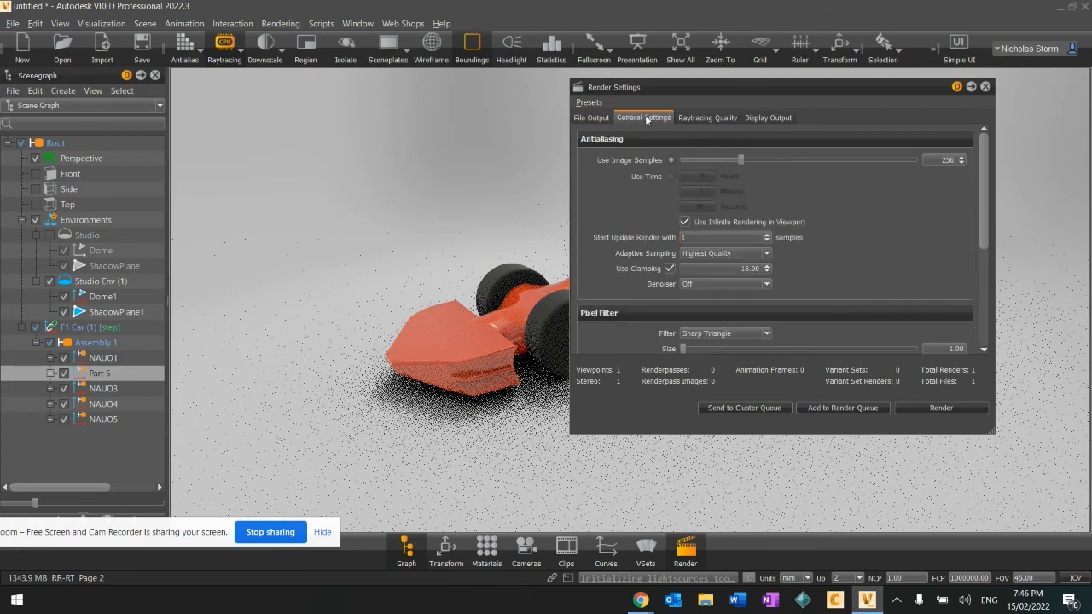
pyautogui.click(717, 119)
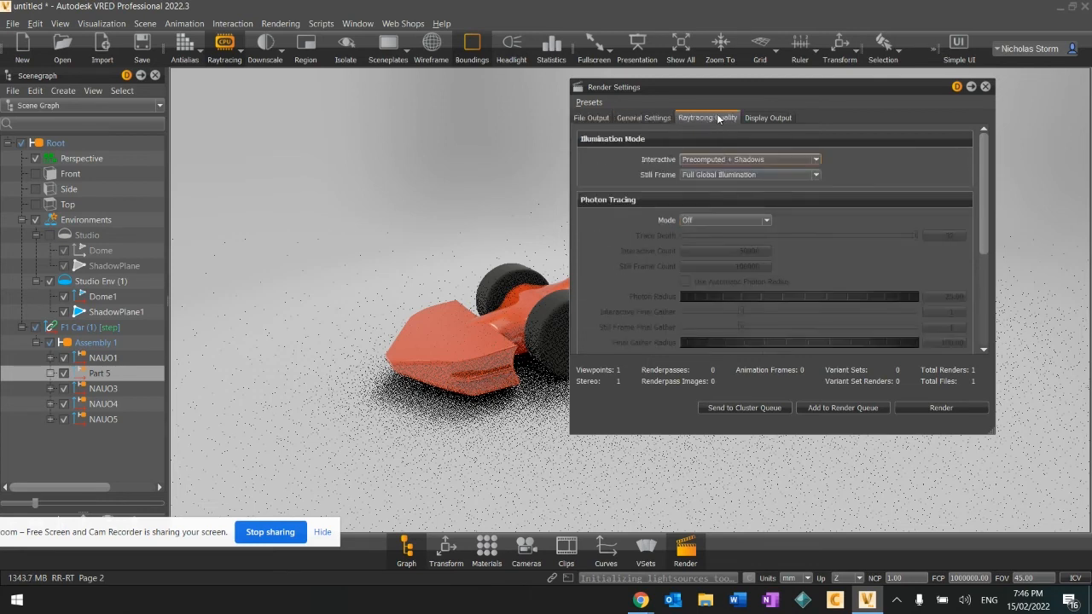
pyautogui.click(767, 117)
pyautogui.click(665, 120)
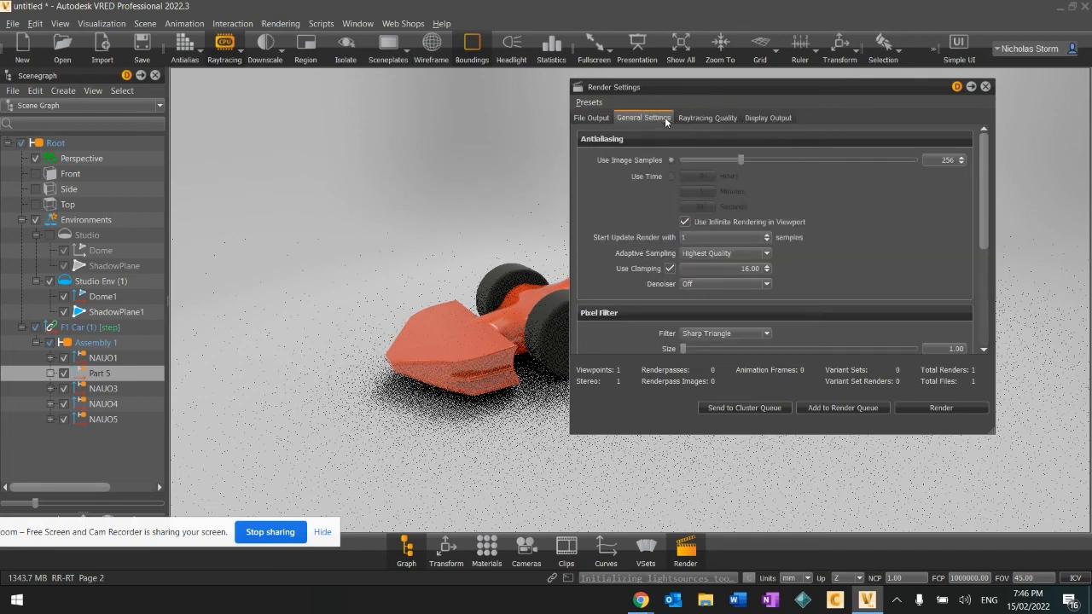
pyautogui.scroll(-2, 824, 259)
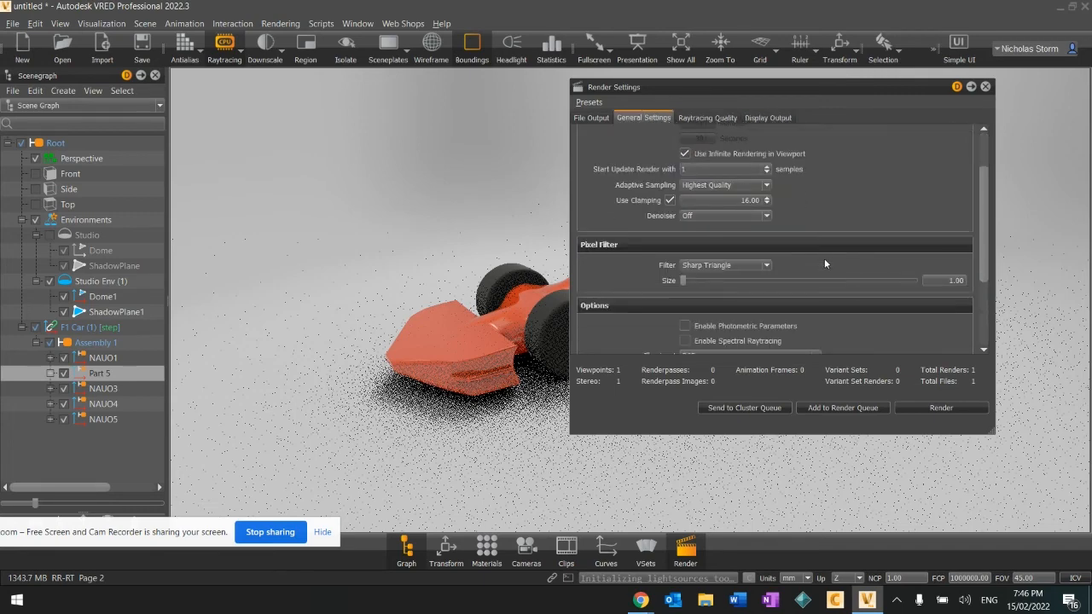
pyautogui.scroll(-3, 824, 259)
pyautogui.scroll(-1, 832, 264)
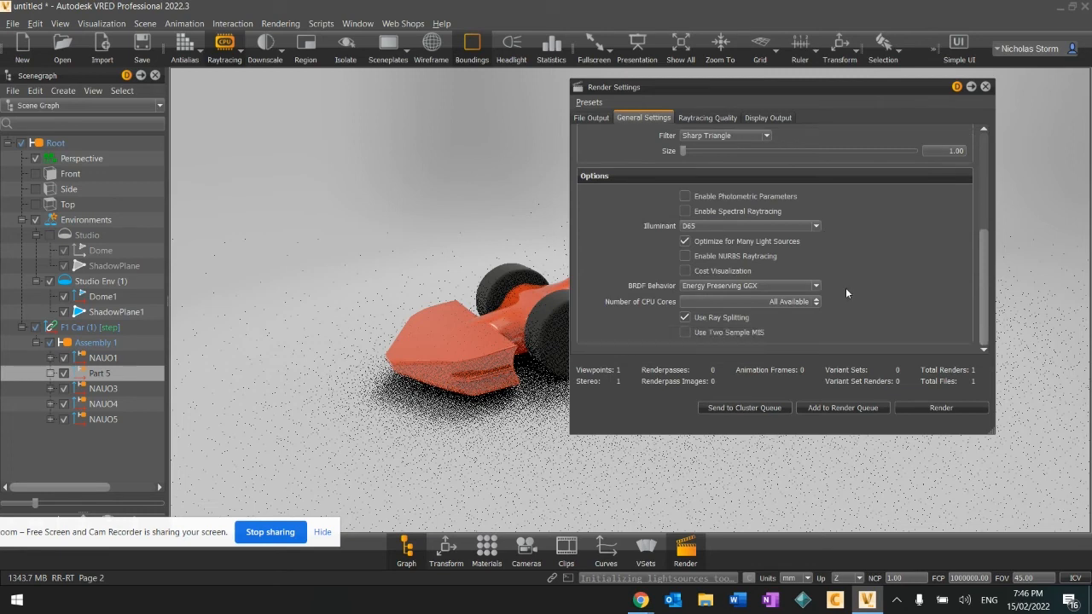
pyautogui.scroll(6, 846, 293)
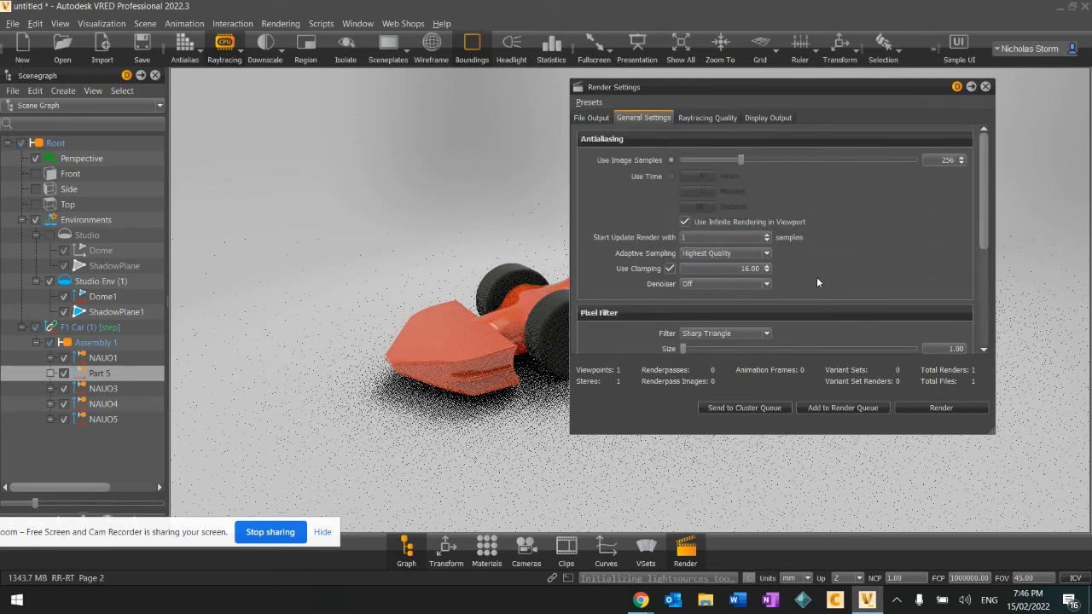
# Set the still frame illumination mode to Full Global Illumination in the raytracing quality settings
pyautogui.click(697, 120)
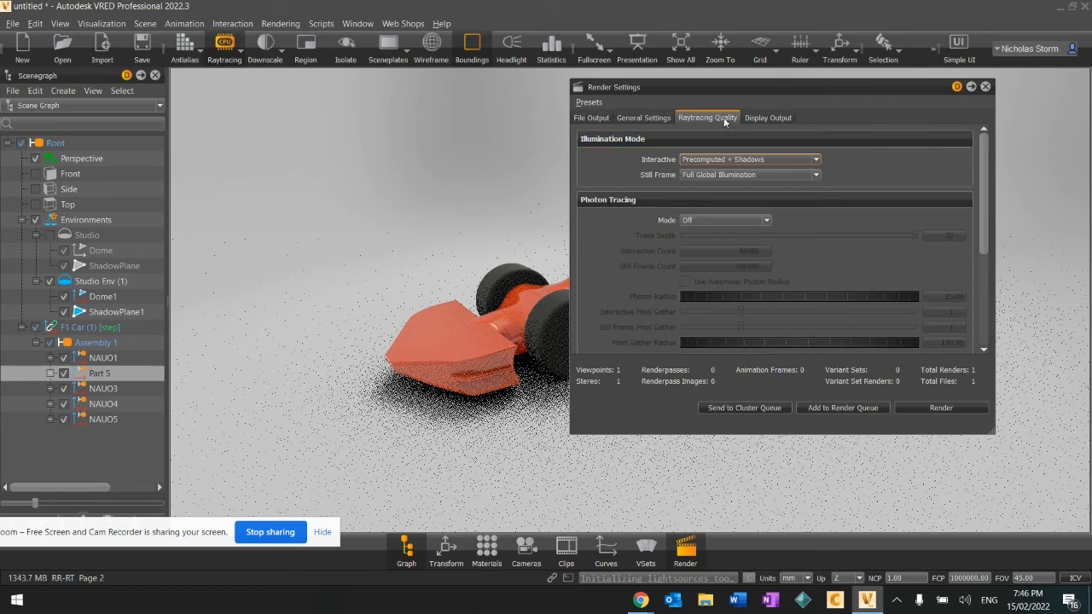
pyautogui.click(754, 173)
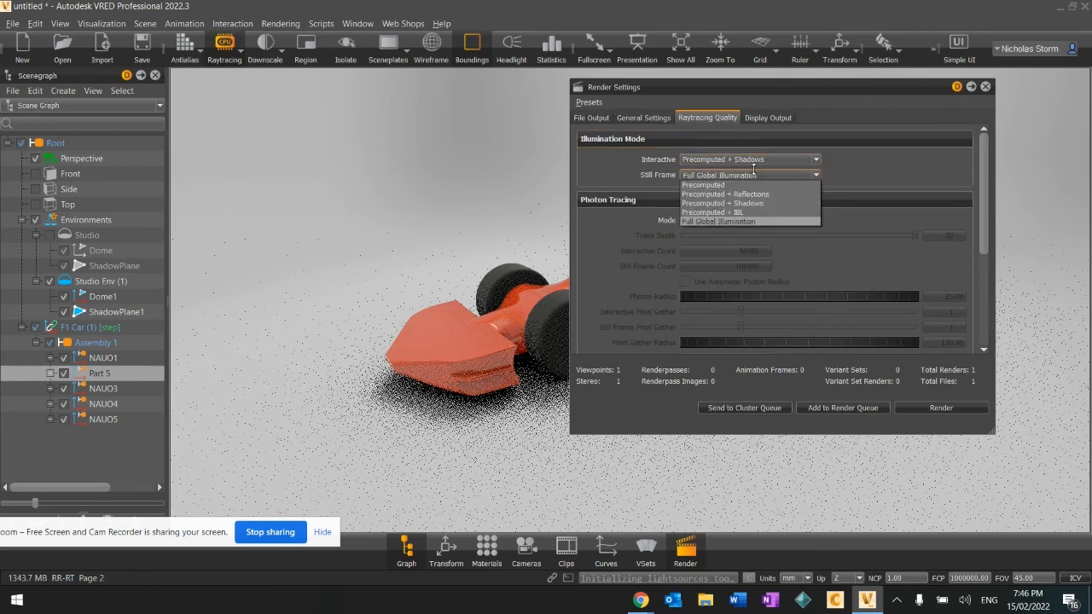
pyautogui.click(711, 220)
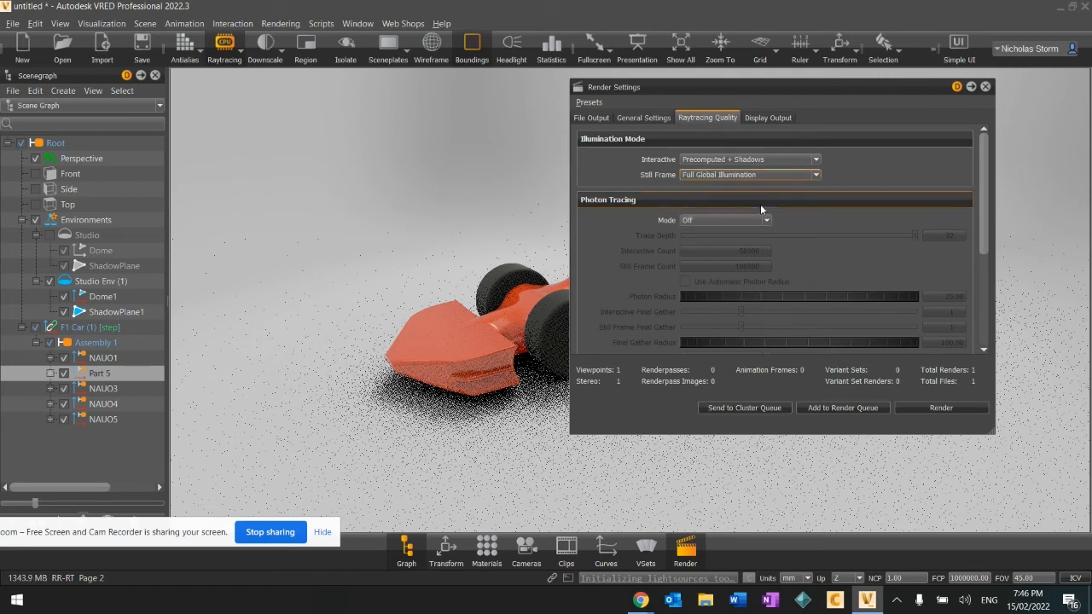
# Expand the reflection/refraction and IBL sampling quality sections and set the IBL still frame quality to 4
pyautogui.scroll(-5, 822, 227)
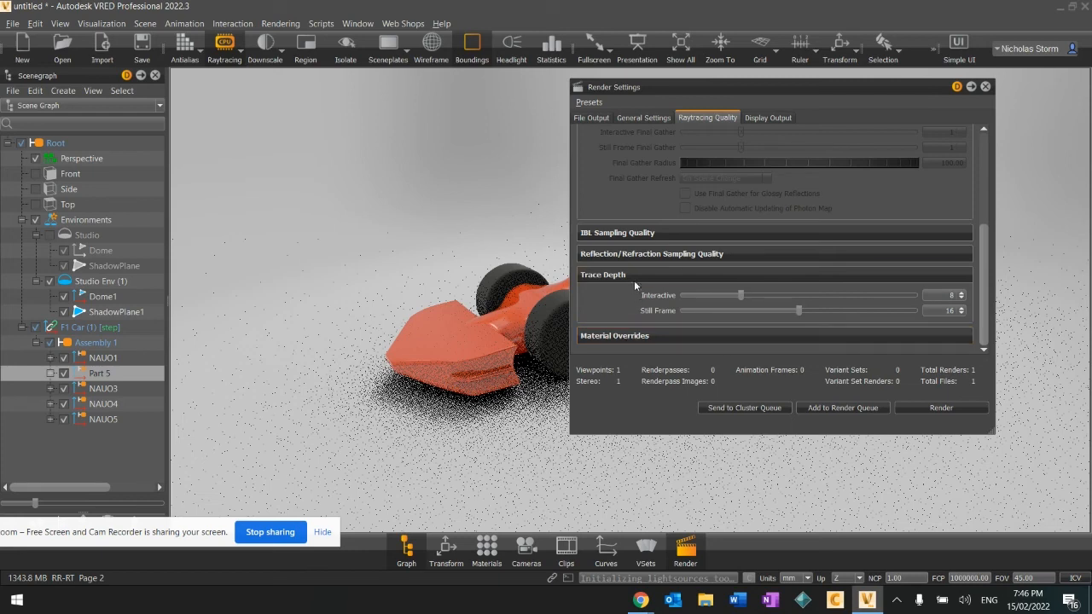
pyautogui.click(610, 254)
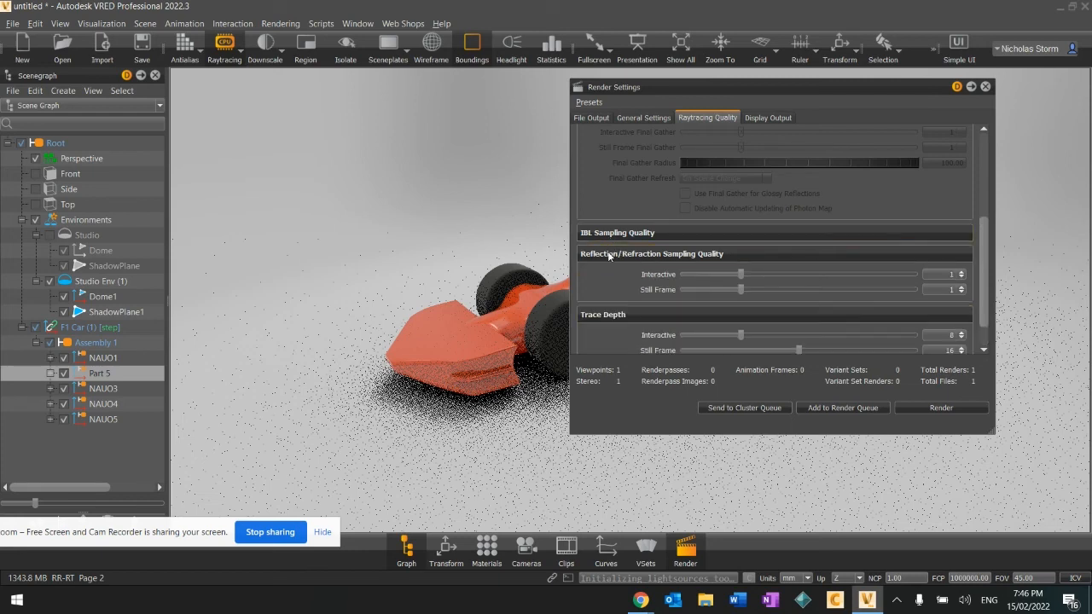
pyautogui.scroll(-1, 732, 288)
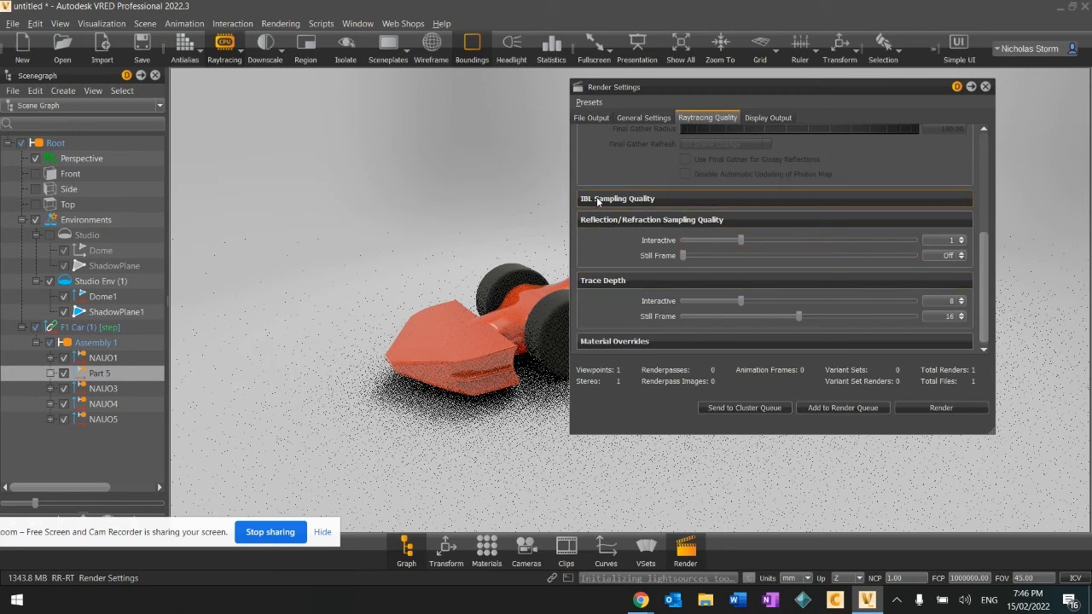
pyautogui.scroll(3, 627, 324)
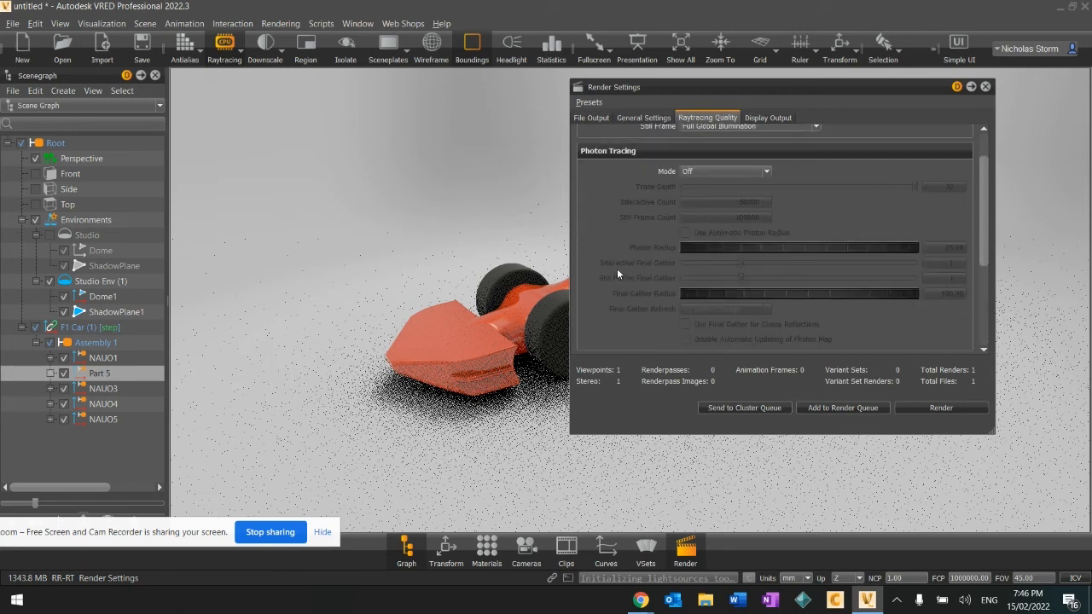
pyautogui.scroll(-3, 616, 268)
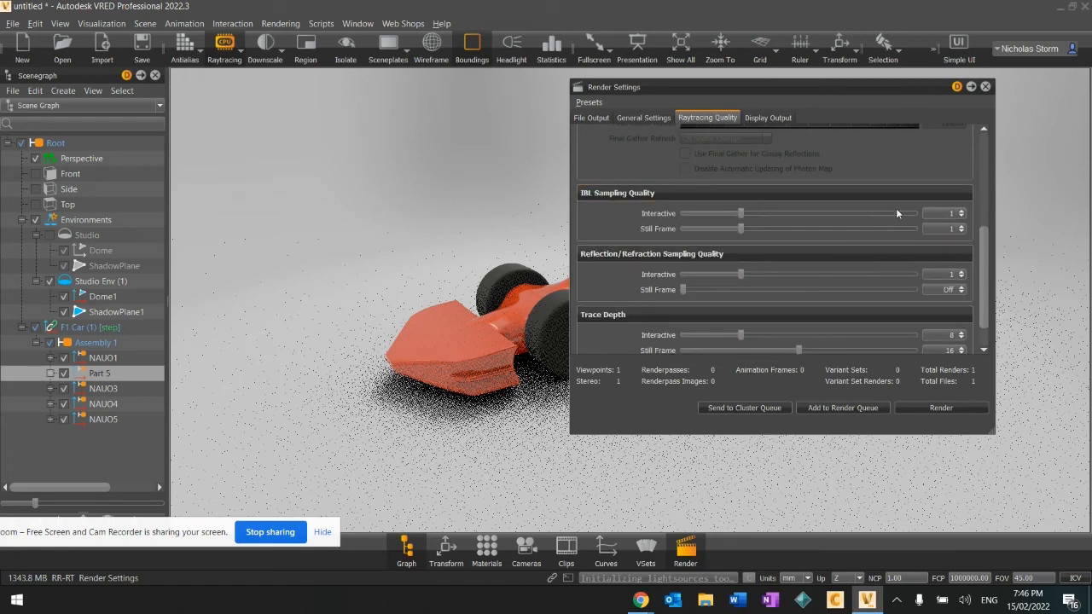
pyautogui.doubleClick(949, 228)
pyautogui.write('4')
# Set the reflection/refraction still frame sampling quality to 4
pyautogui.doubleClick(951, 290)
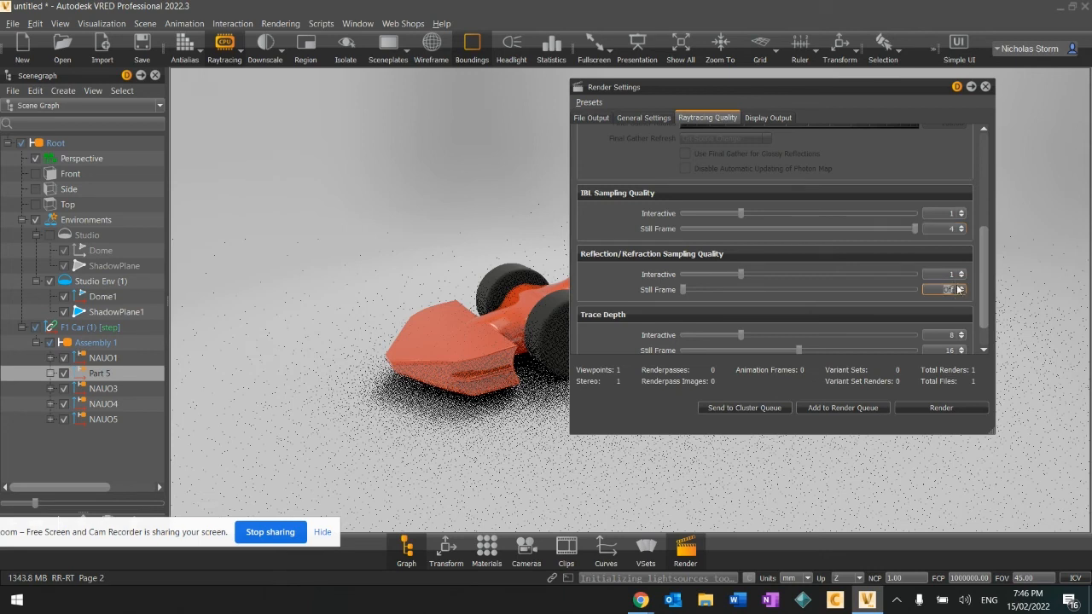
pyautogui.write('1')
pyautogui.click(960, 287)
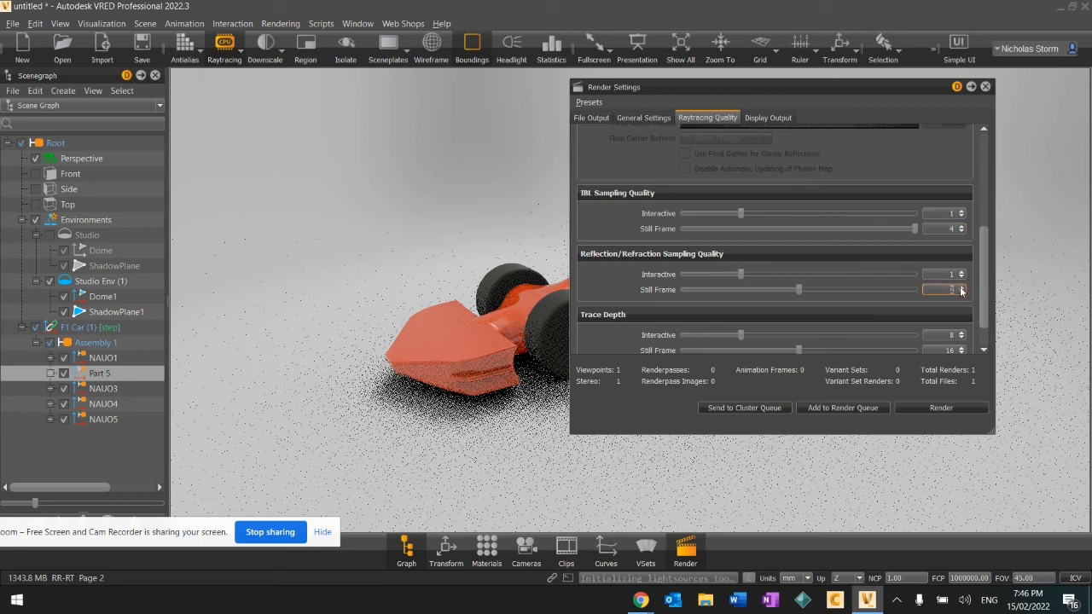
pyautogui.click(960, 286)
pyautogui.click(960, 287)
# Lower the still frame trace depth slightly in the raytracing quality settings
pyautogui.scroll(-1, 789, 258)
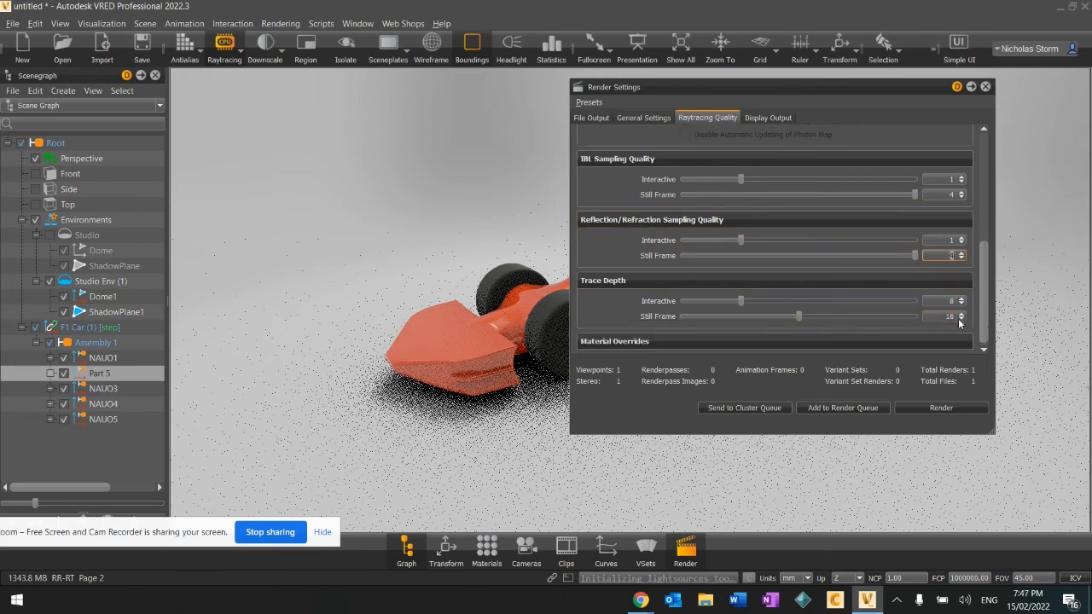
pyautogui.click(942, 318)
pyautogui.scroll(-2, 882, 309)
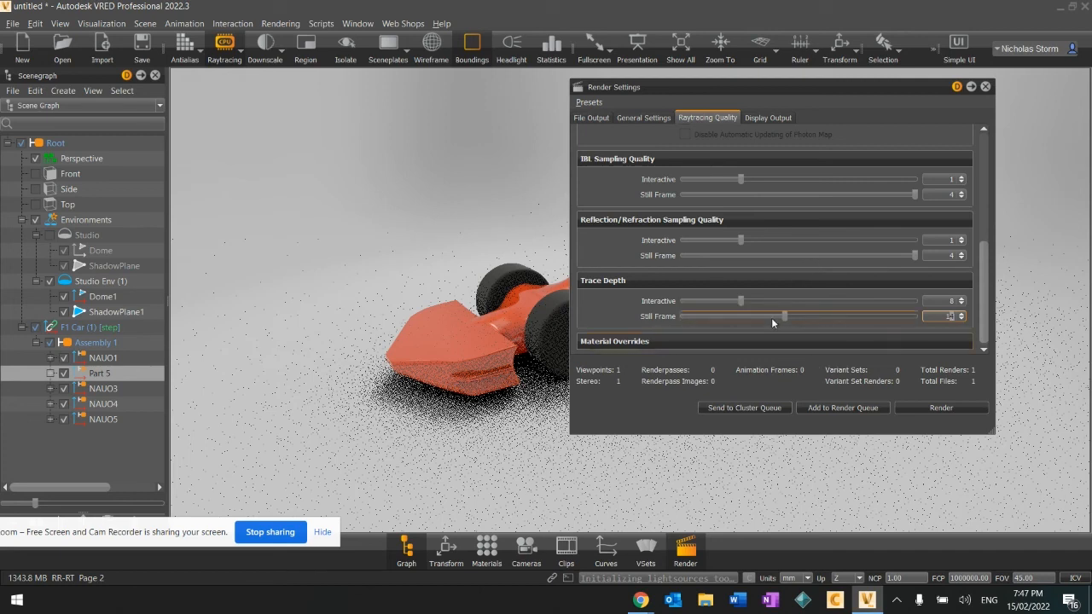
pyautogui.scroll(5, 725, 154)
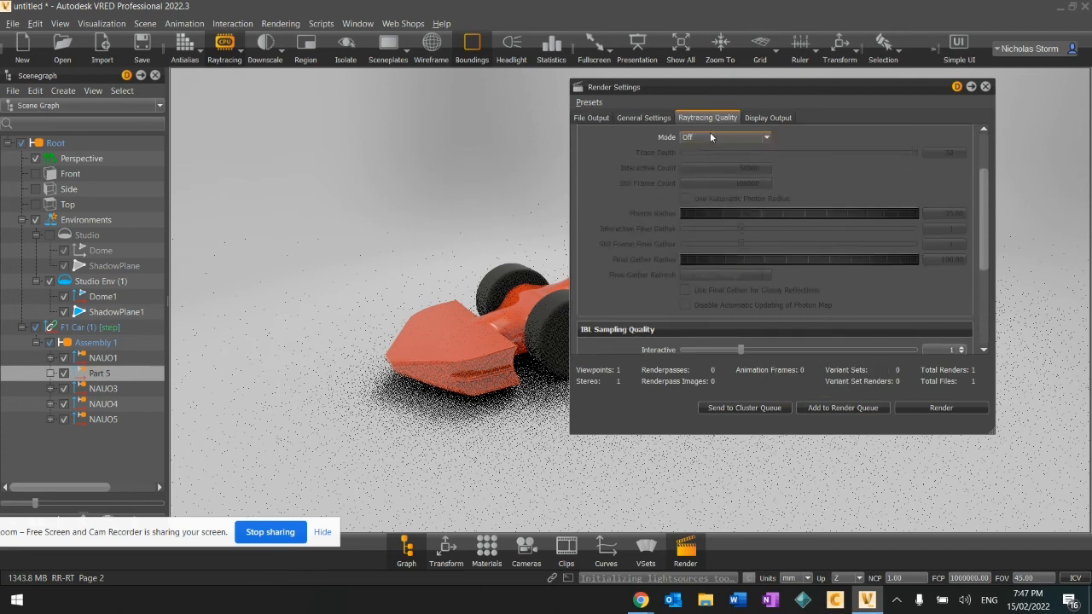
pyautogui.scroll(3, 800, 276)
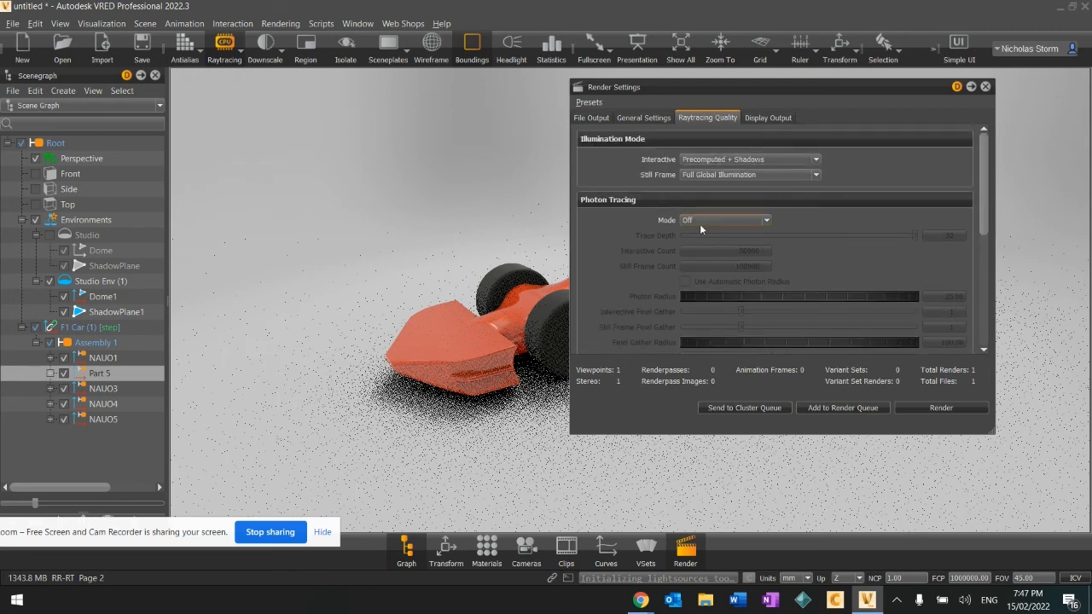
# Check the display output and general render settings, then return to the file output options
pyautogui.click(764, 119)
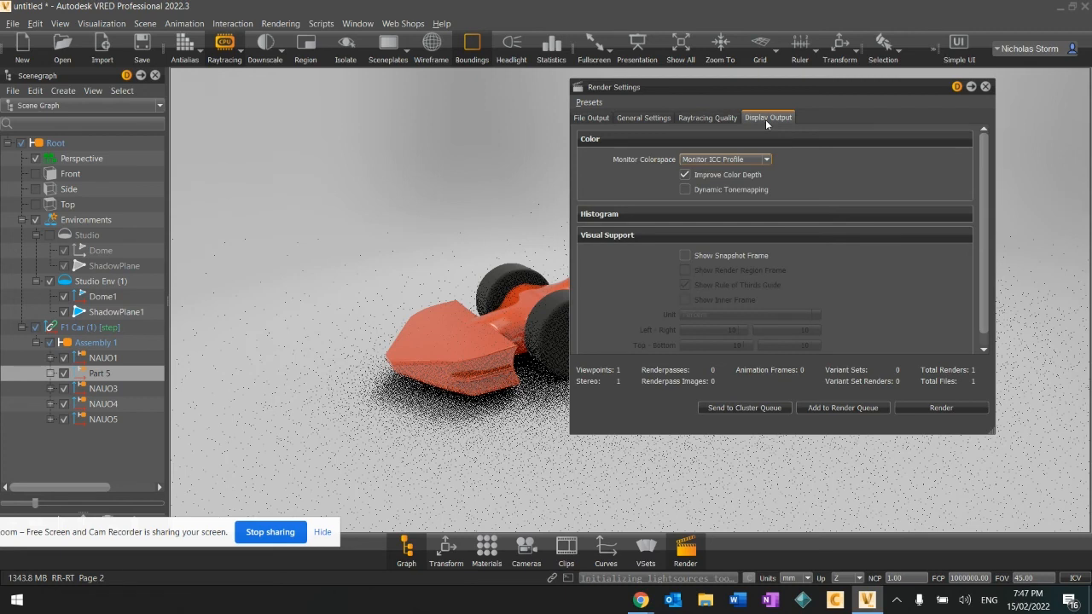
pyautogui.click(654, 119)
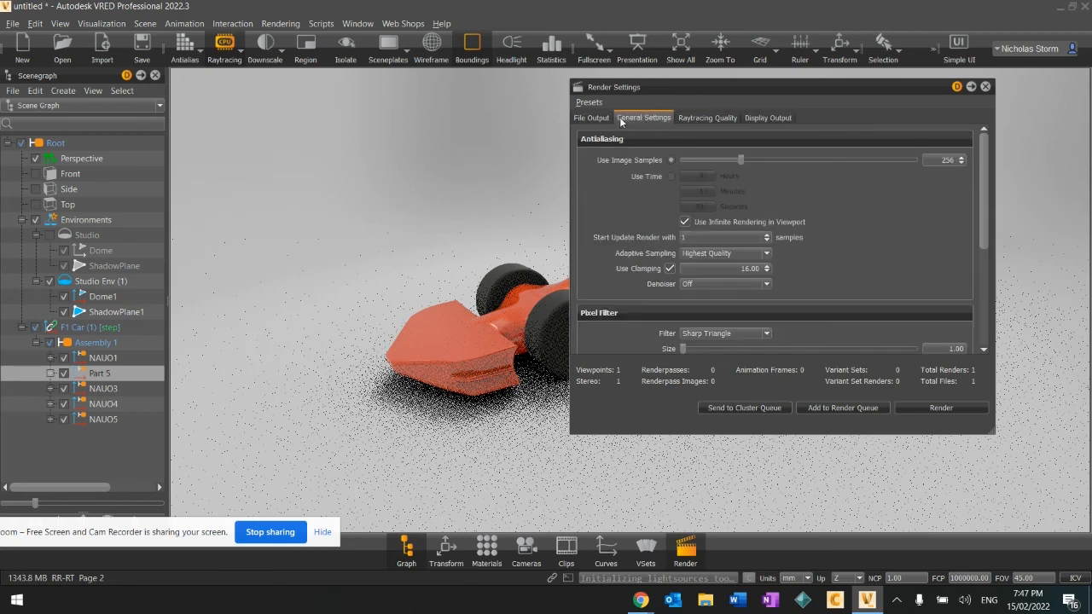
pyautogui.click(609, 119)
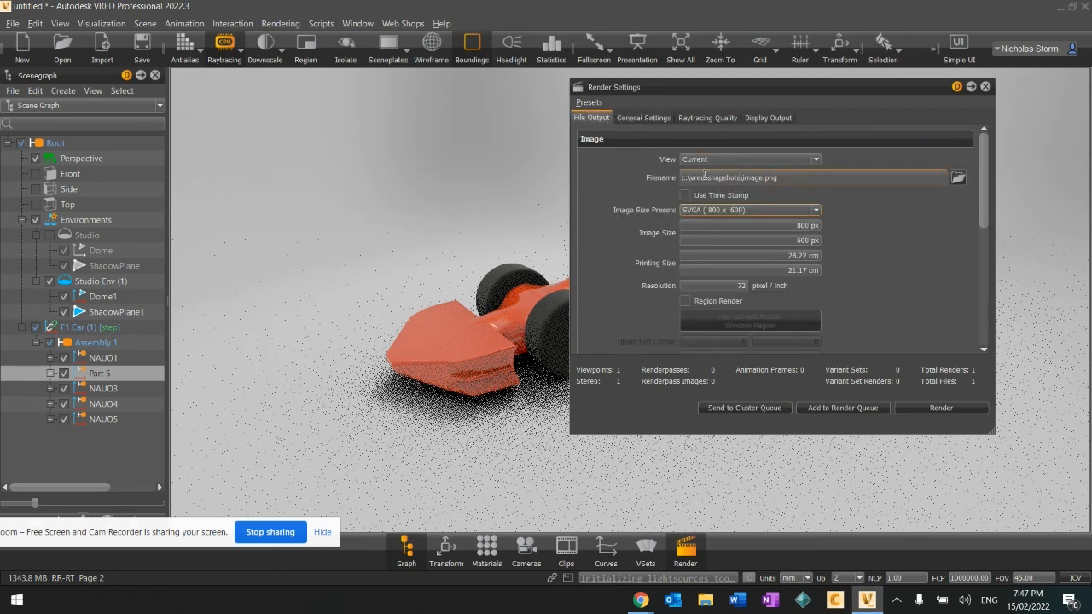
pyautogui.click(775, 177)
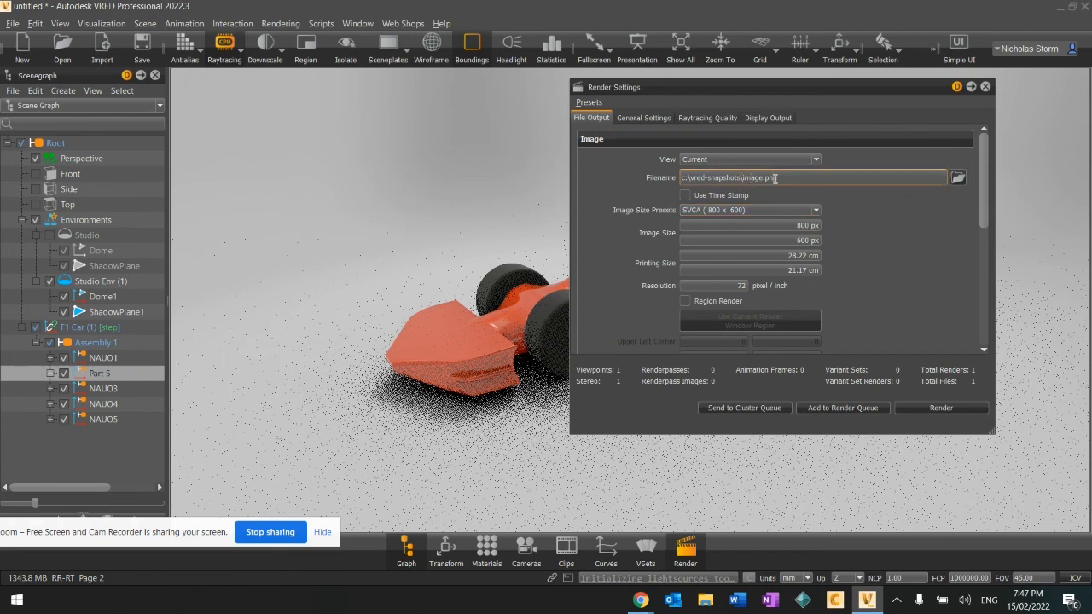
pyautogui.click(958, 177)
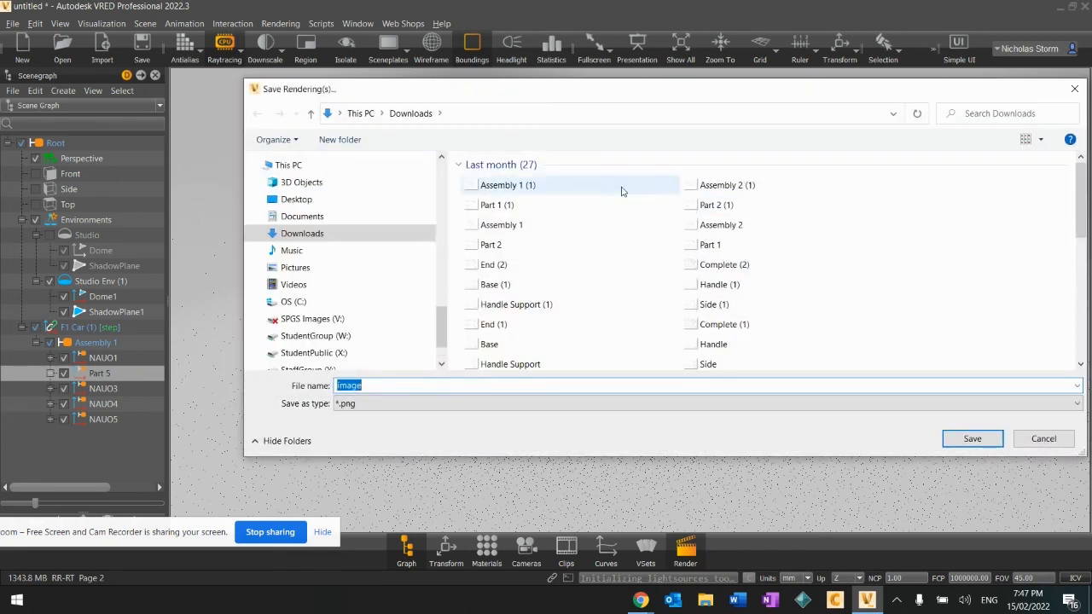
pyautogui.scroll(-3, 350, 298)
pyautogui.scroll(5, 350, 297)
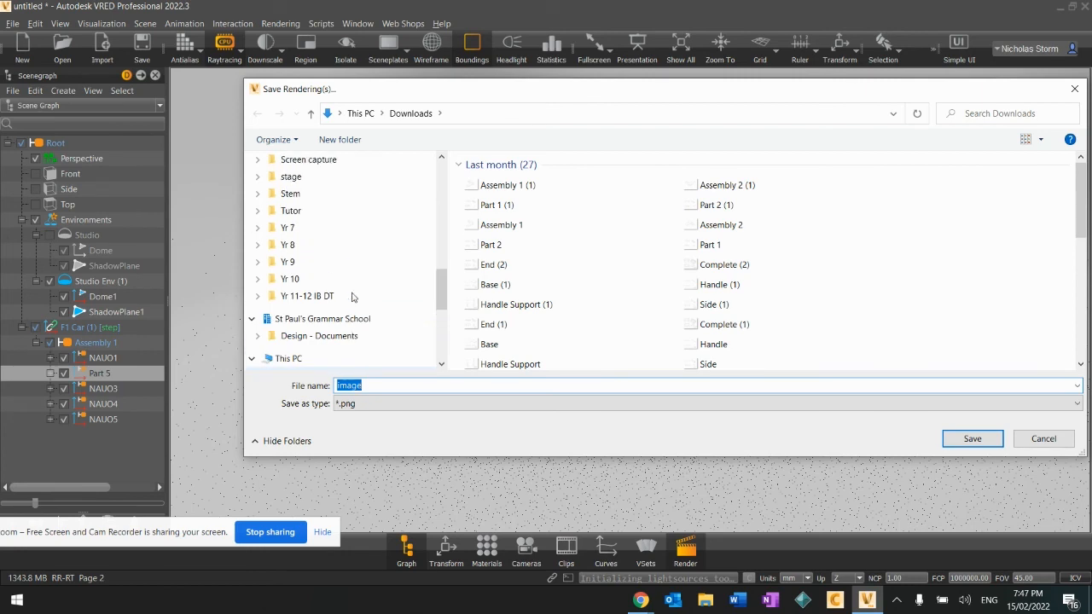
pyautogui.scroll(-2, 353, 297)
pyautogui.click(301, 325)
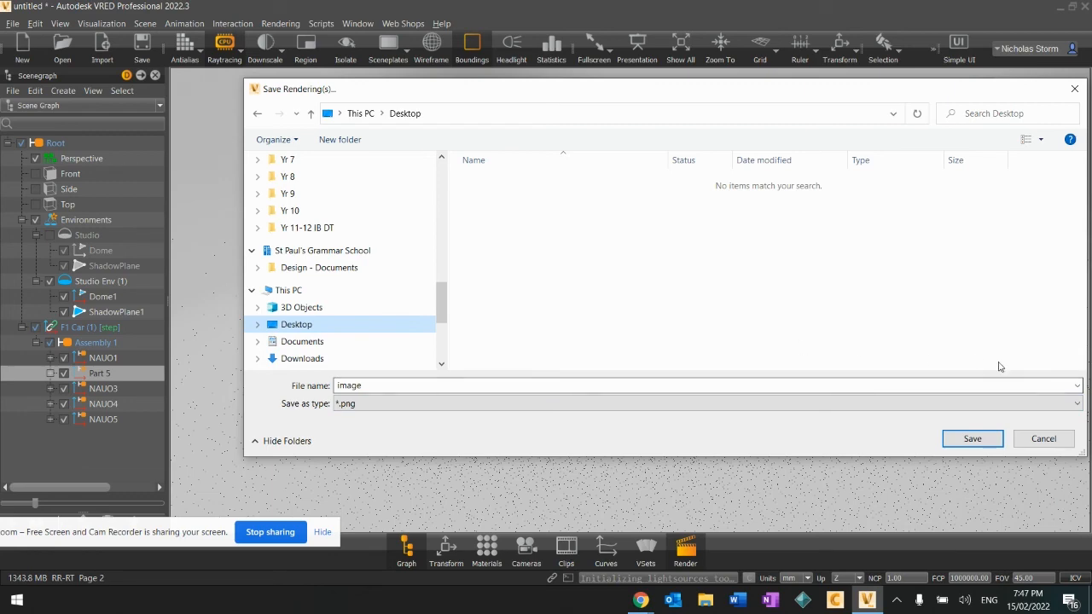
pyautogui.click(1050, 440)
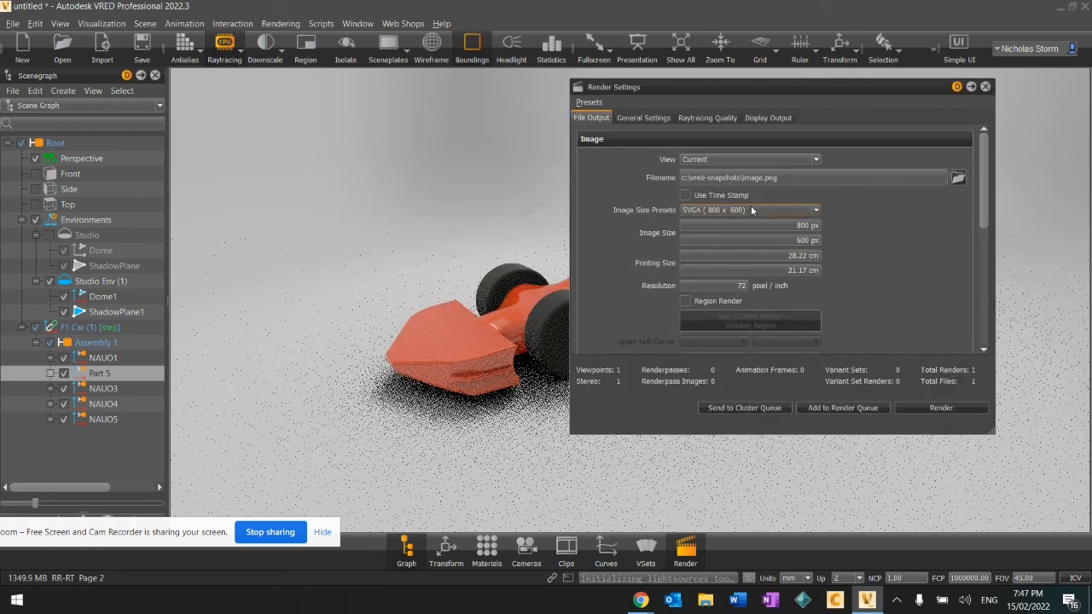
# Set the output image size preset to HD 1080 (1920 x 1080)
pyautogui.click(749, 210)
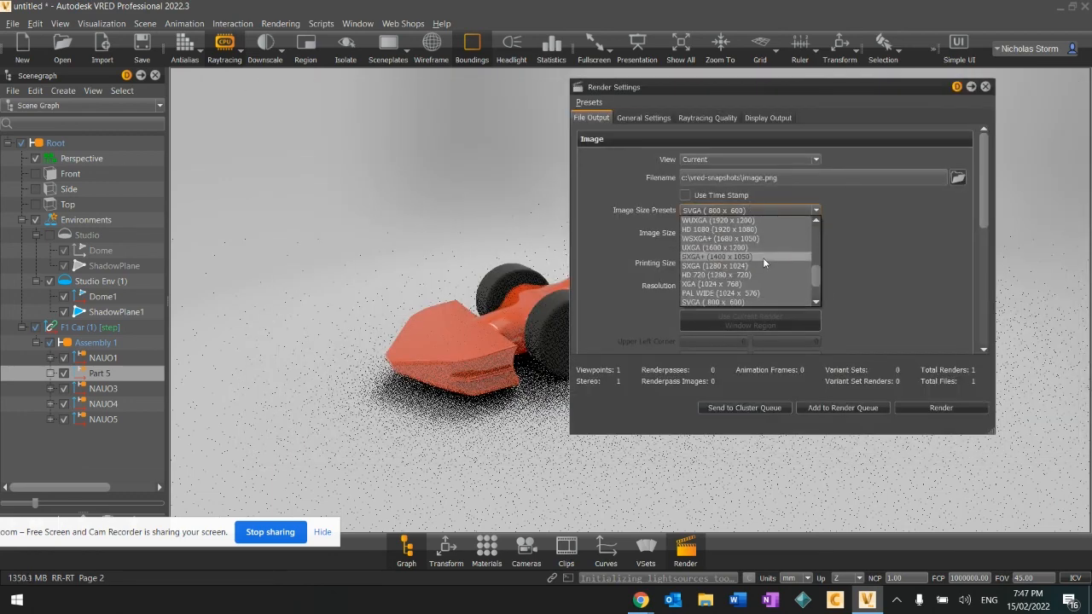
pyautogui.click(724, 231)
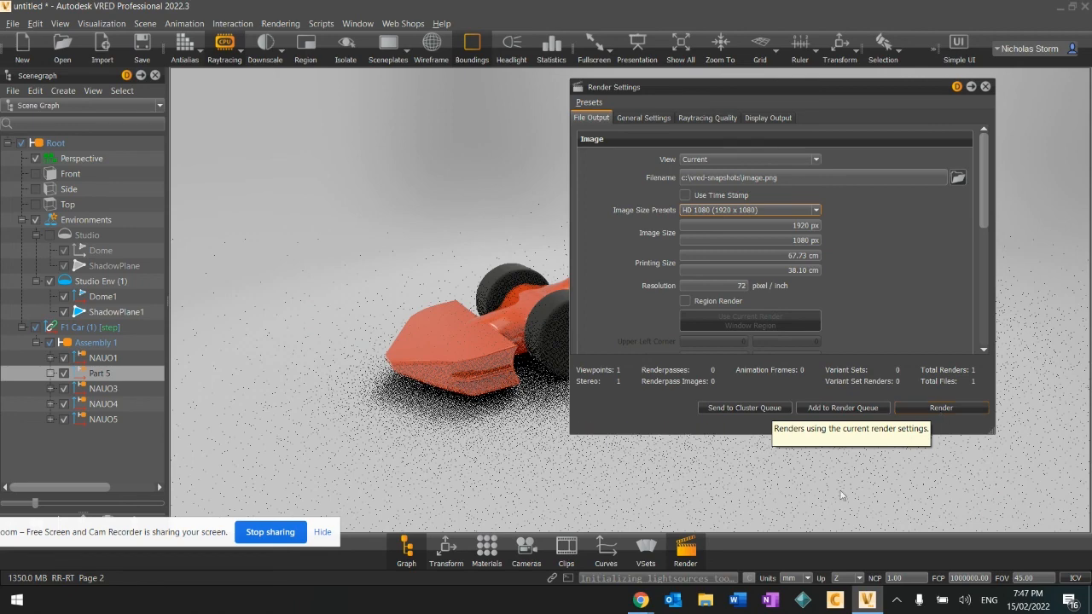
# Switch to File Explorer and open the Renders folder inside the Stem folder
pyautogui.click(708, 608)
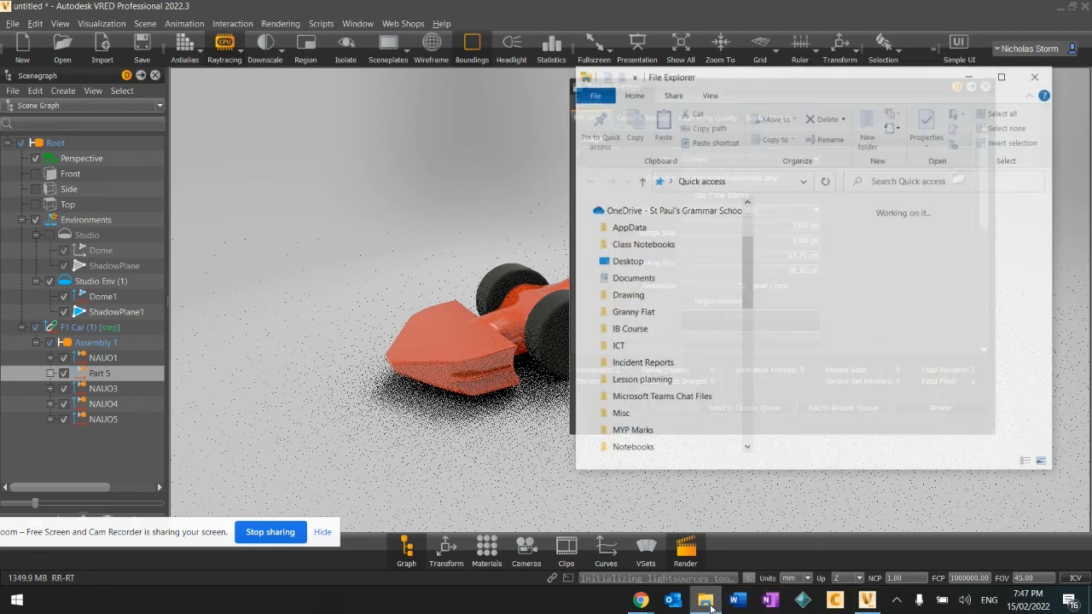
pyautogui.click(707, 603)
pyautogui.click(707, 602)
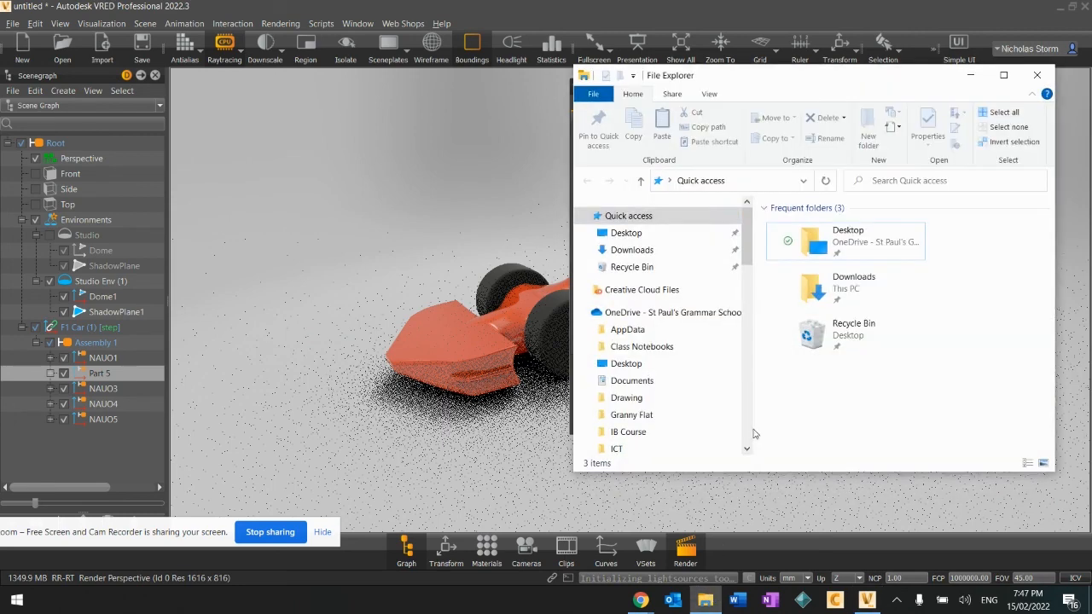
pyautogui.scroll(-3, 643, 384)
pyautogui.scroll(-4, 643, 384)
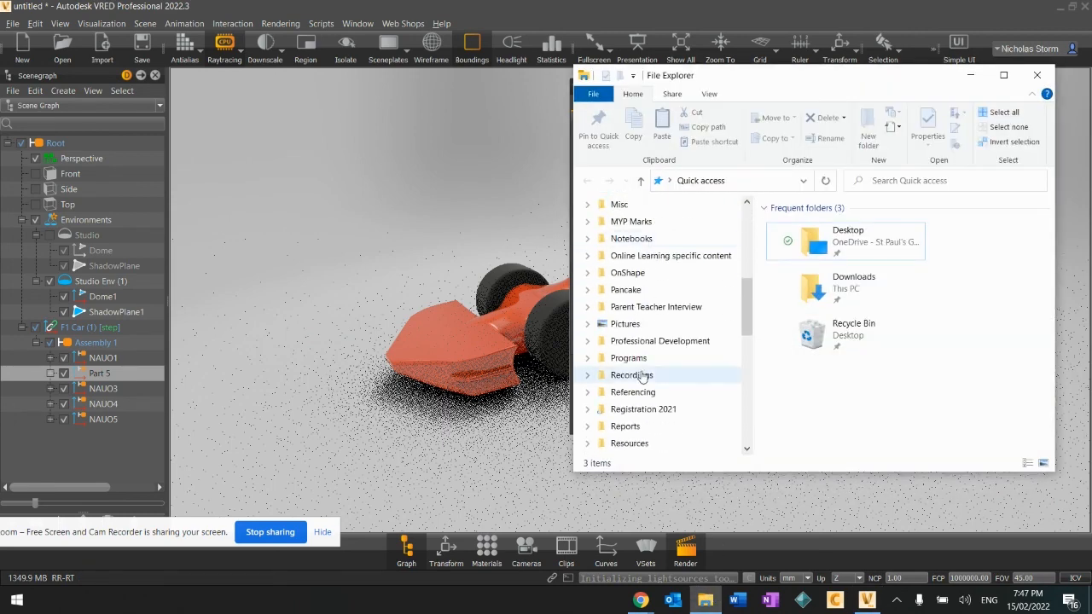
pyautogui.click(638, 413)
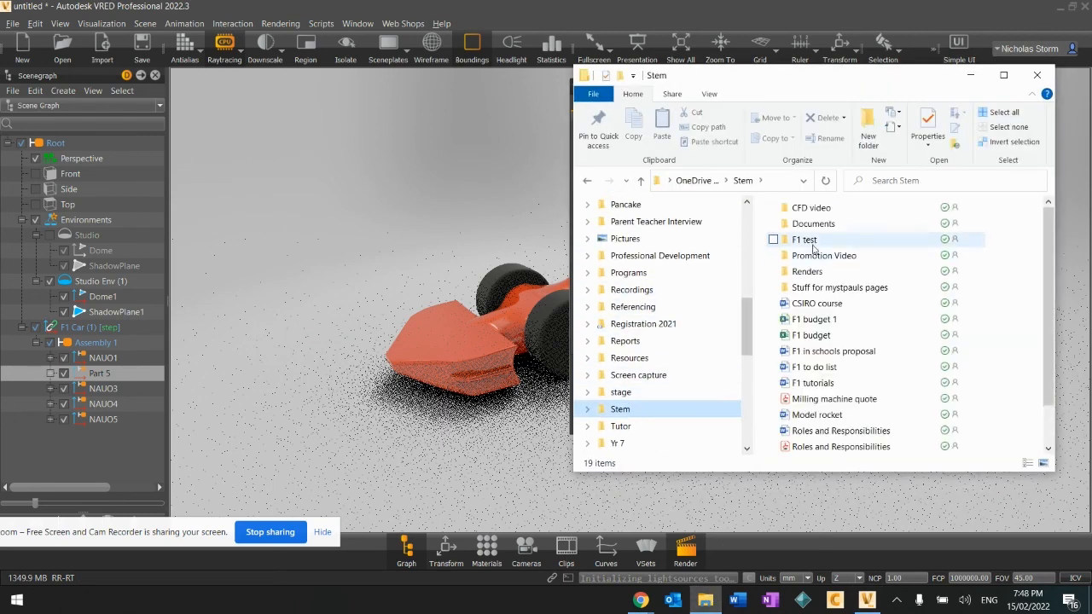
pyautogui.doubleClick(809, 271)
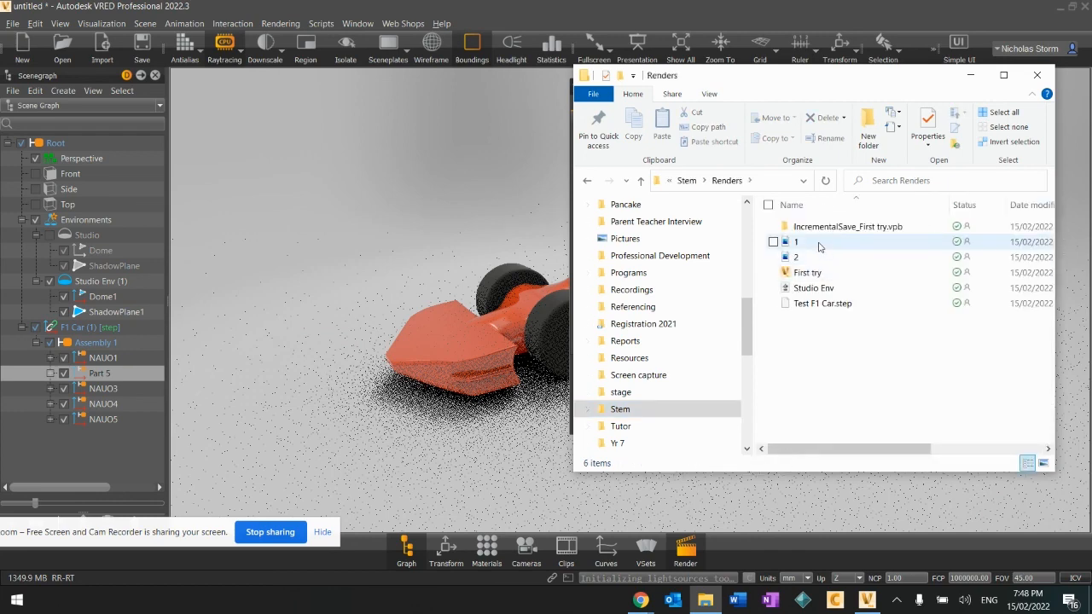
# View the finished render images 1 and 2, then close the image viewer and File Explorer
pyautogui.doubleClick(818, 243)
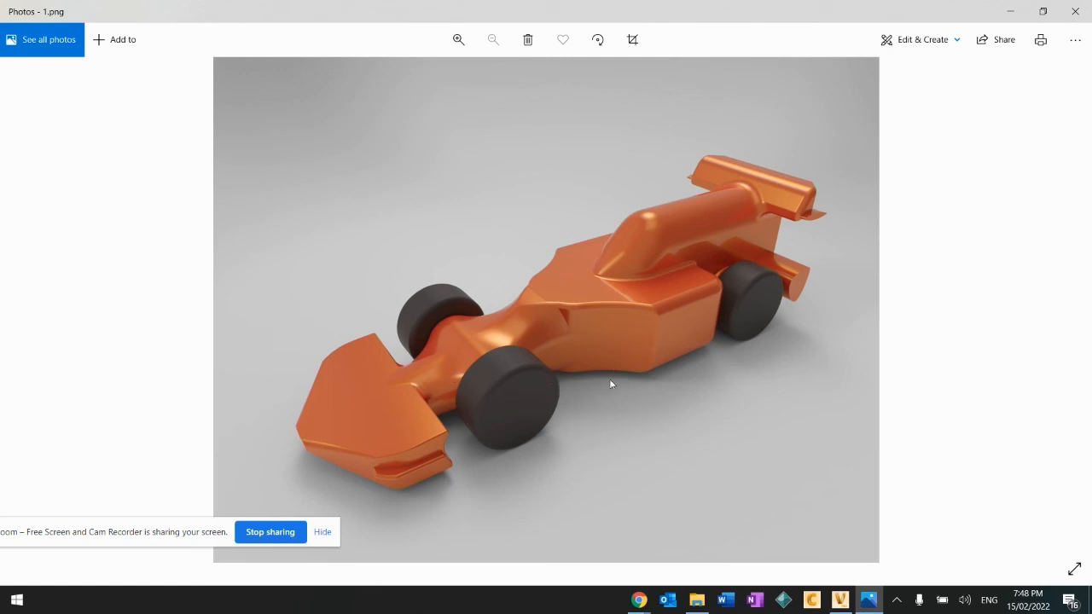
pyautogui.press('Right')
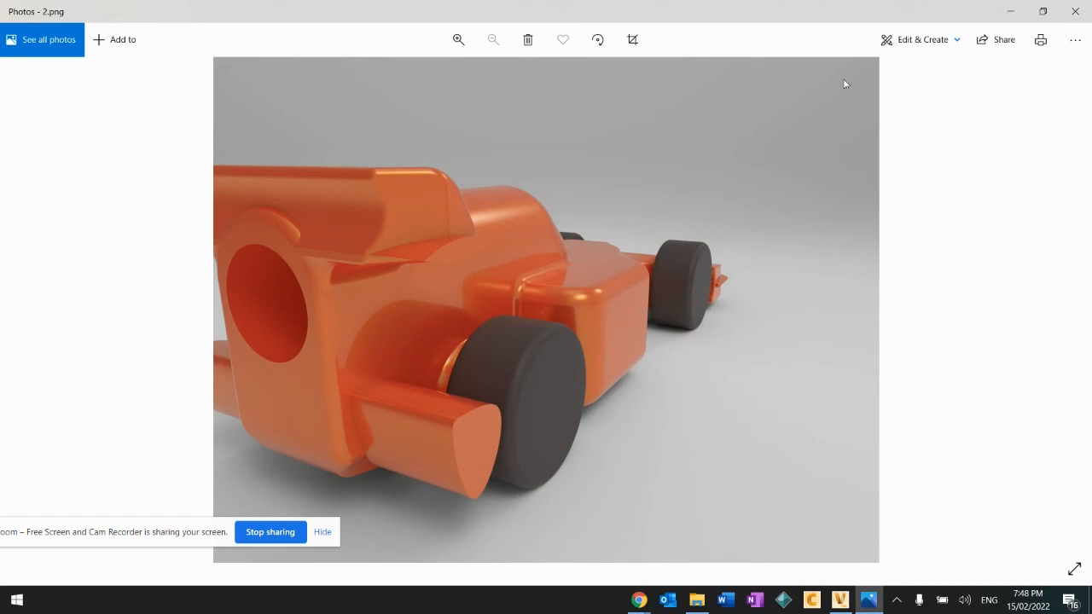
pyautogui.click(1073, 18)
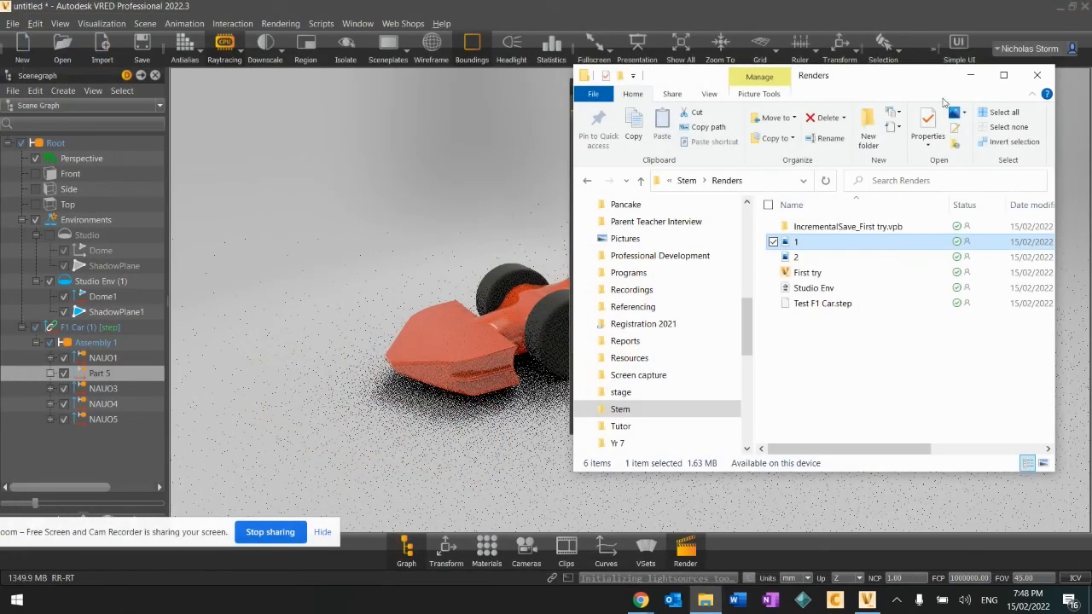
pyautogui.click(1035, 71)
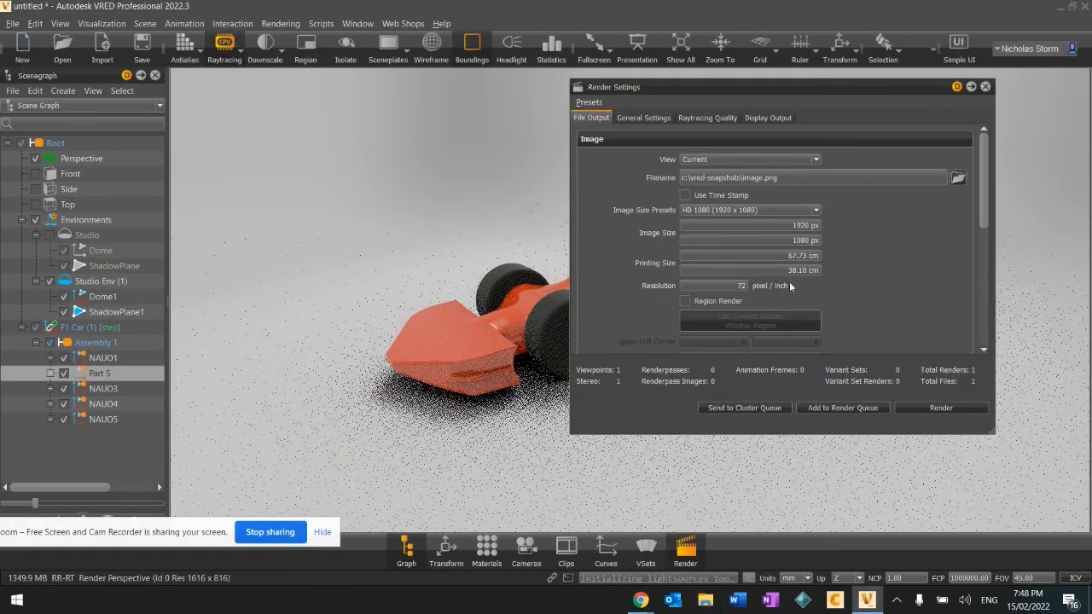
# Close the Render Settings window to return to the full view of the car
pyautogui.click(985, 87)
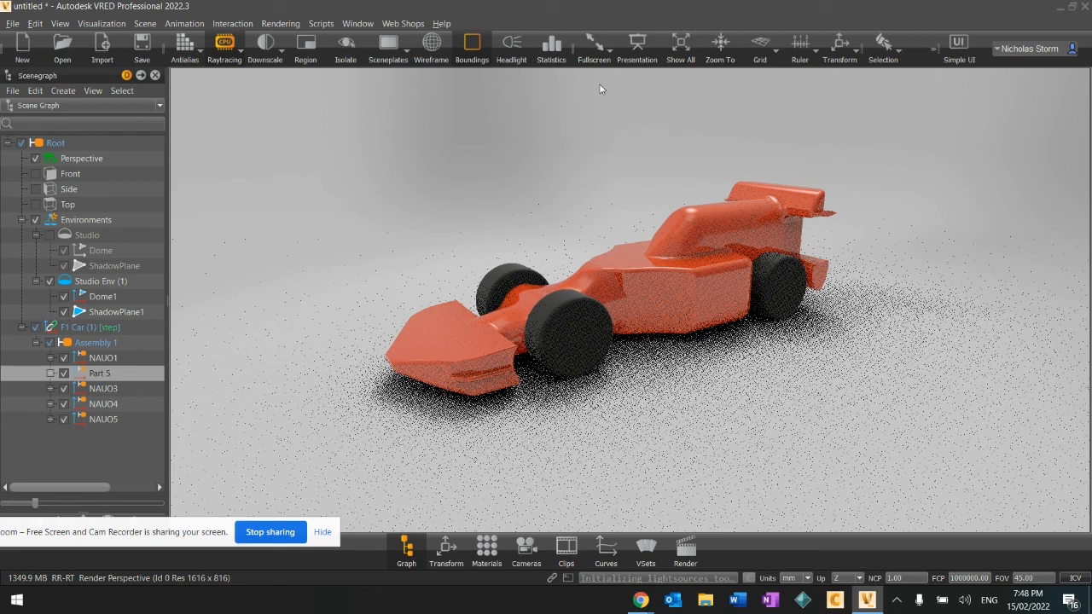
pyautogui.moveTo(640, 599)
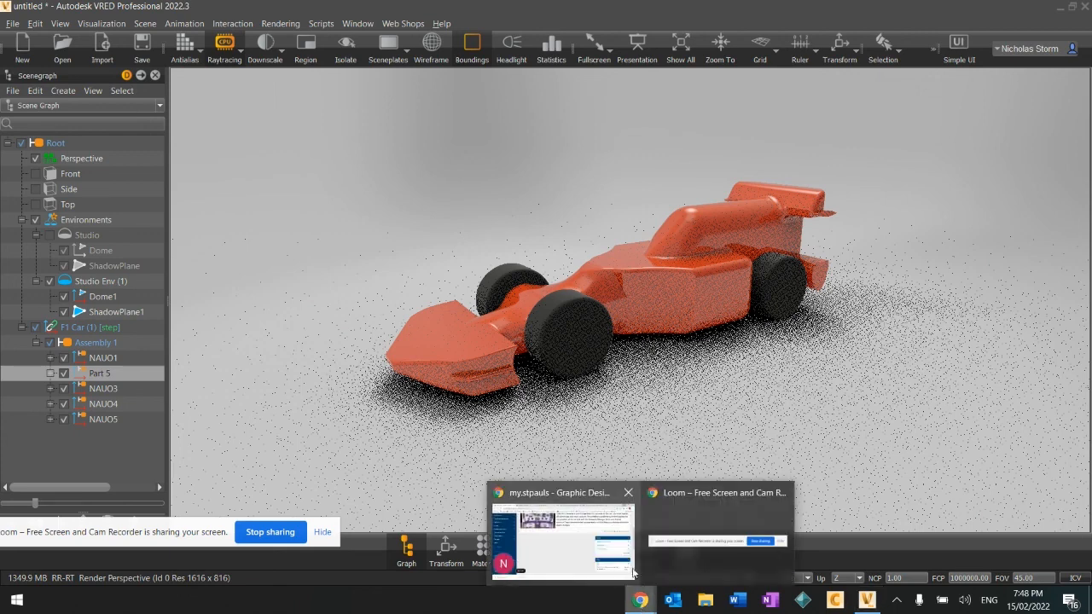